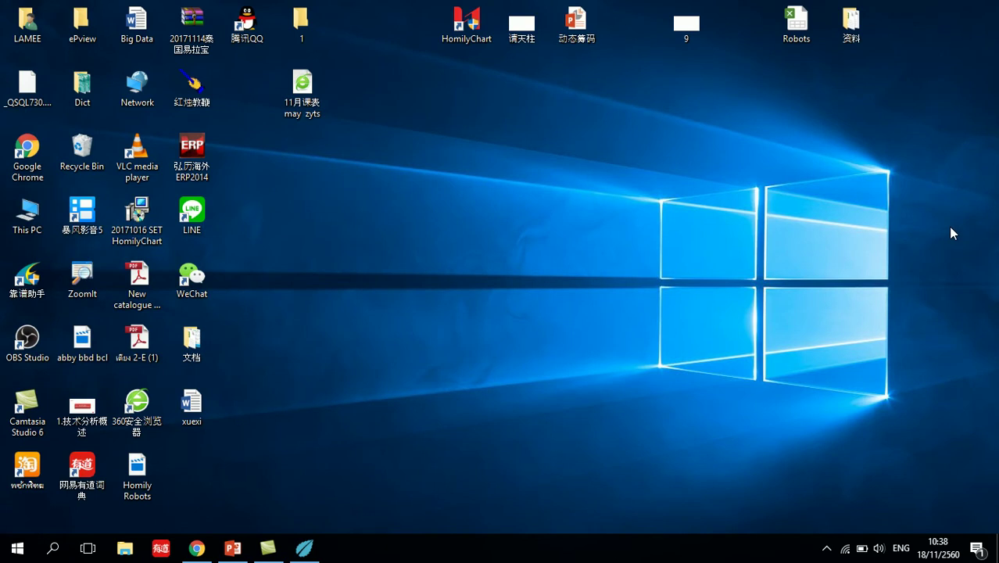
# Open the Robots workbook from the desktop and review the stock rows under 13-Nov and 14-Nov on Sheet1.
pyautogui.doubleClick(795, 34)
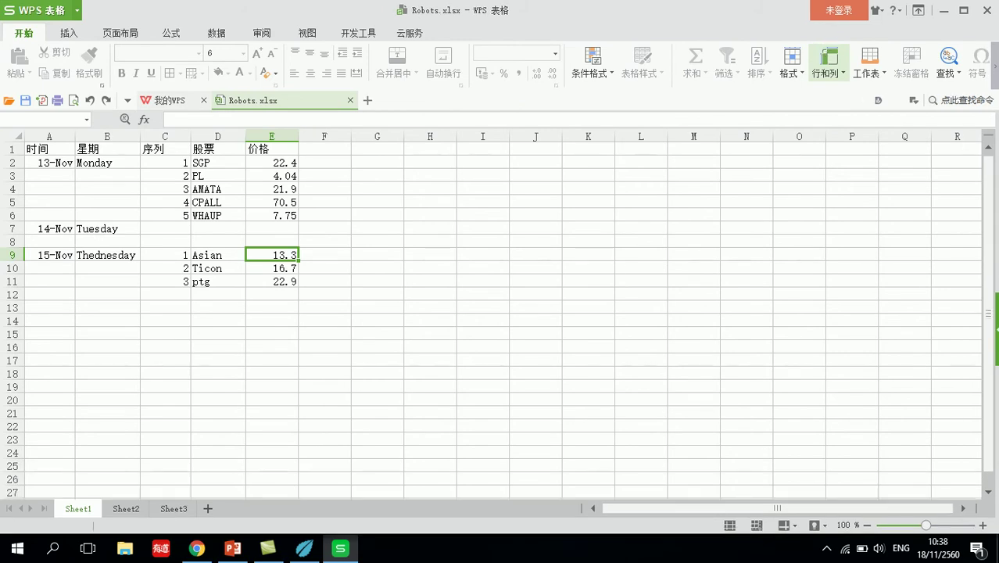
pyautogui.click(499, 255)
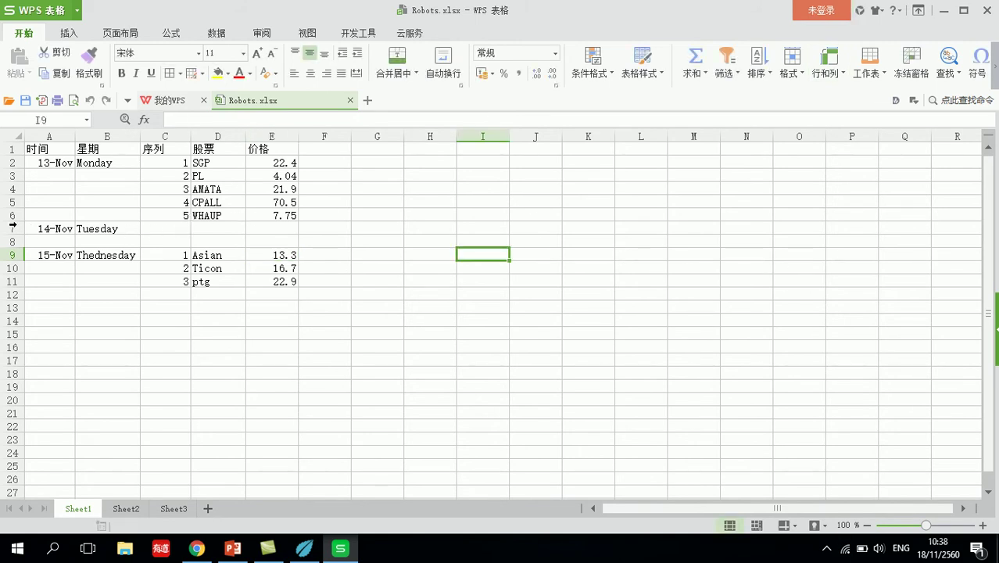
pyautogui.click(12, 225)
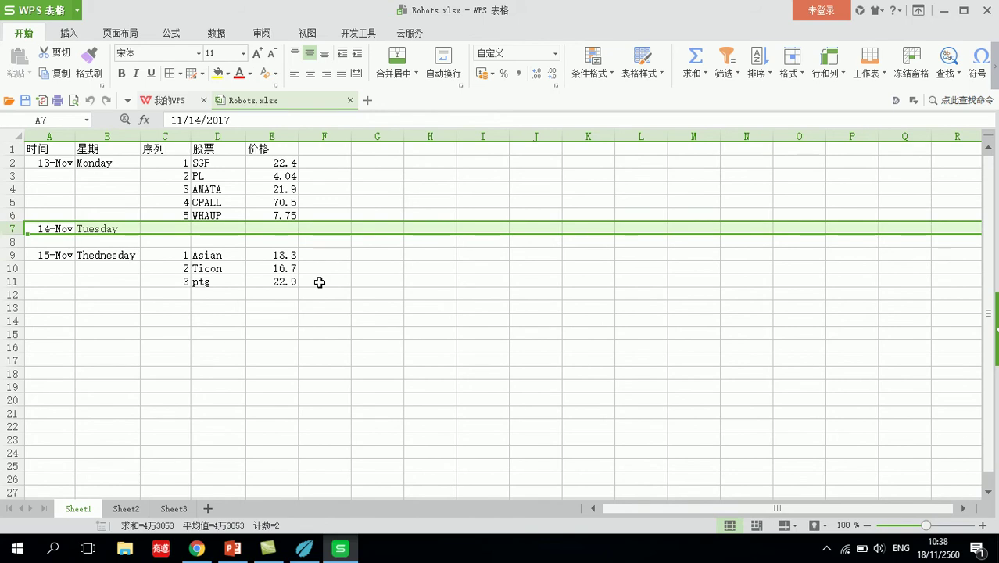
pyautogui.click(396, 268)
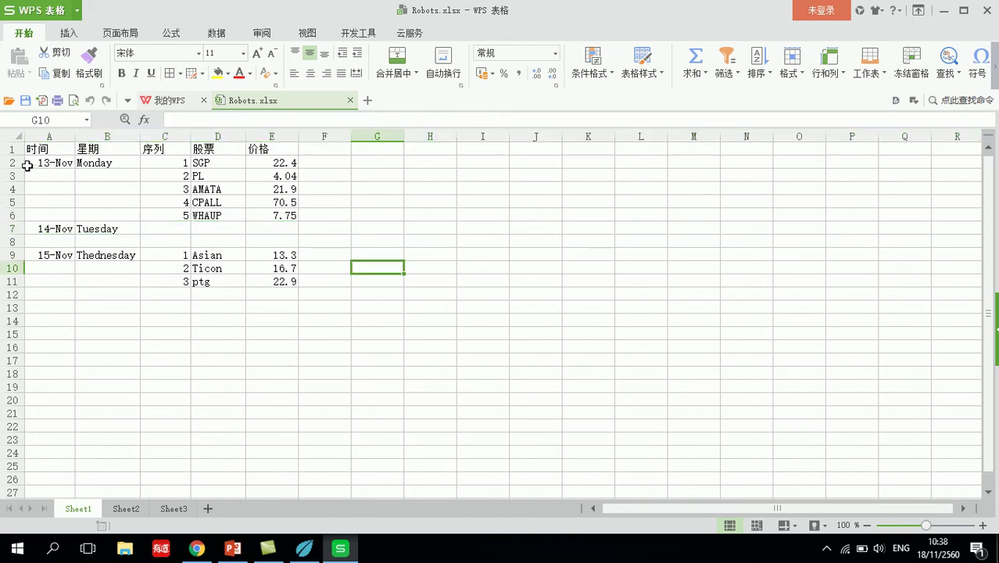
pyautogui.click(21, 164)
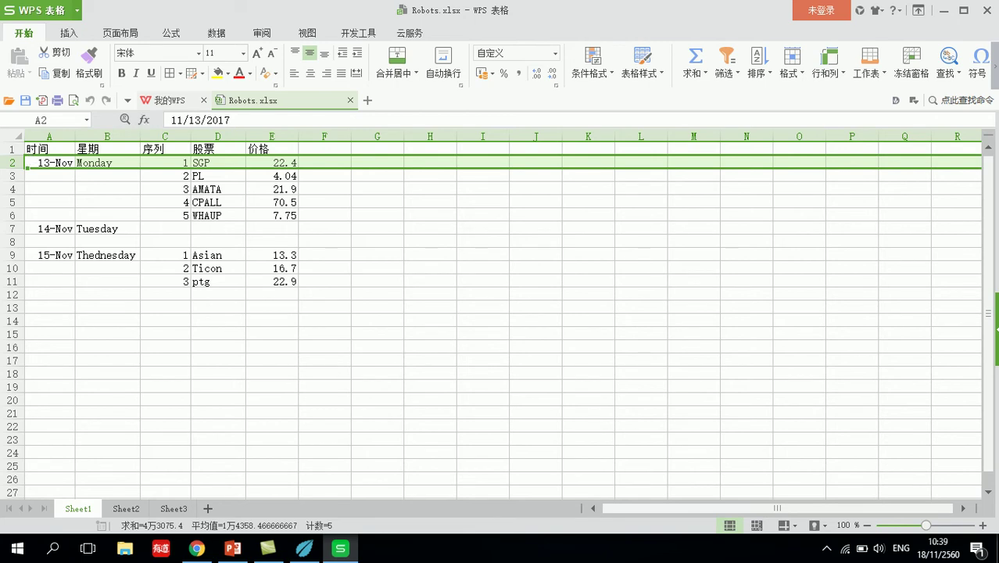
# Minimize the workbook, launch HomilyChart and open the Thai SET market quotes list.
pyautogui.click(944, 11)
pyautogui.doubleClick(480, 28)
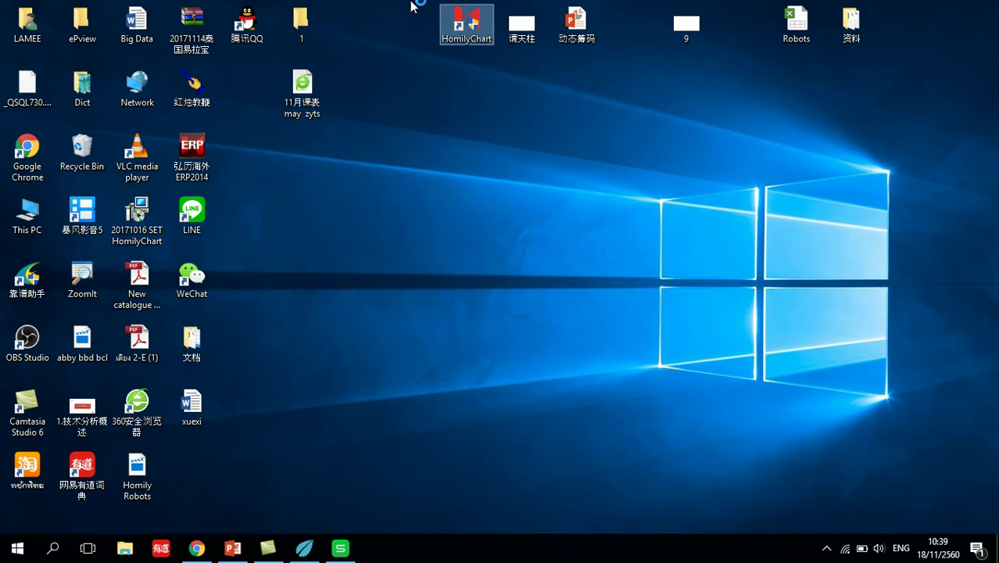
pyautogui.click(408, 386)
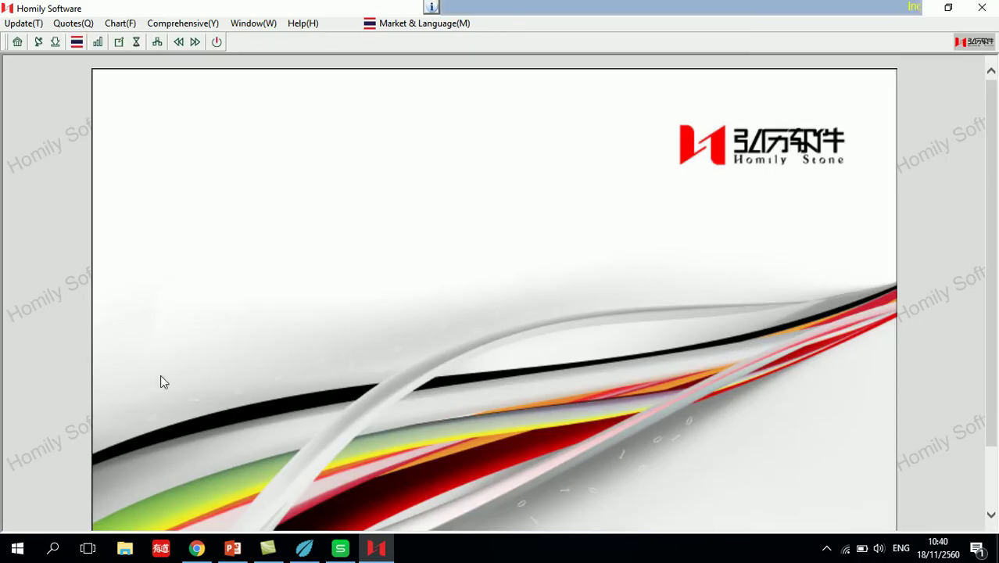
pyautogui.click(78, 43)
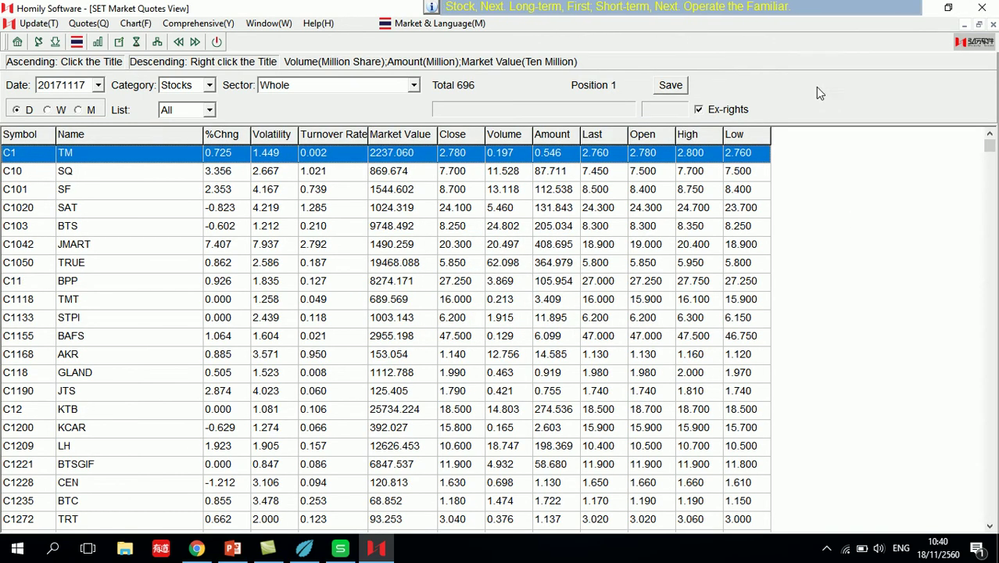
# Sort the SET quotes by %Chng in descending order and open the daily chart of DCORP.
pyautogui.click(216, 139)
pyautogui.rightClick(216, 139)
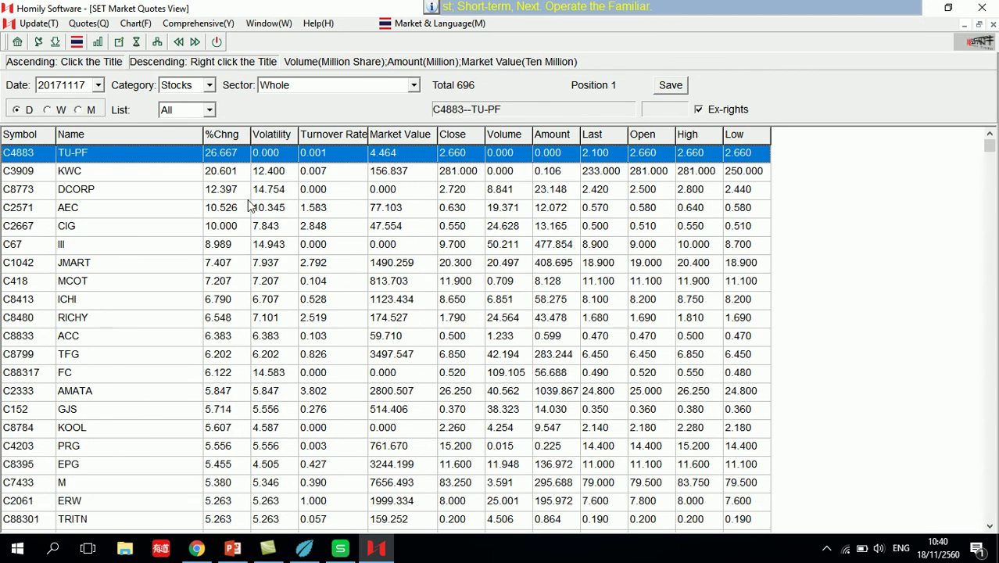
pyautogui.press('Down')
pyautogui.press('Down')
pyautogui.press('Return')
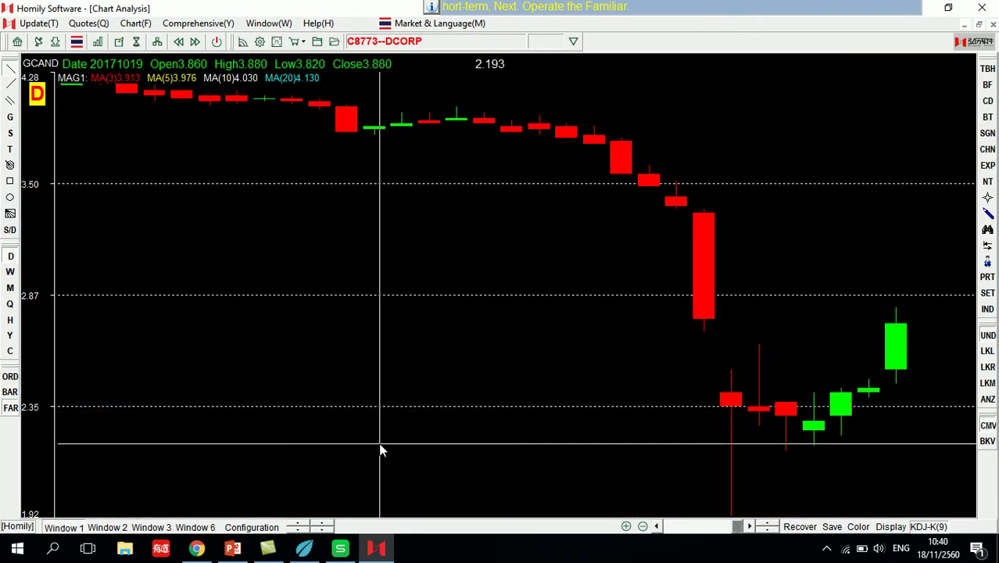
# Load the AMATA chart and extend its range to show several more months of daily candlesticks.
pyautogui.write('AMATA')
pyautogui.press('Return')
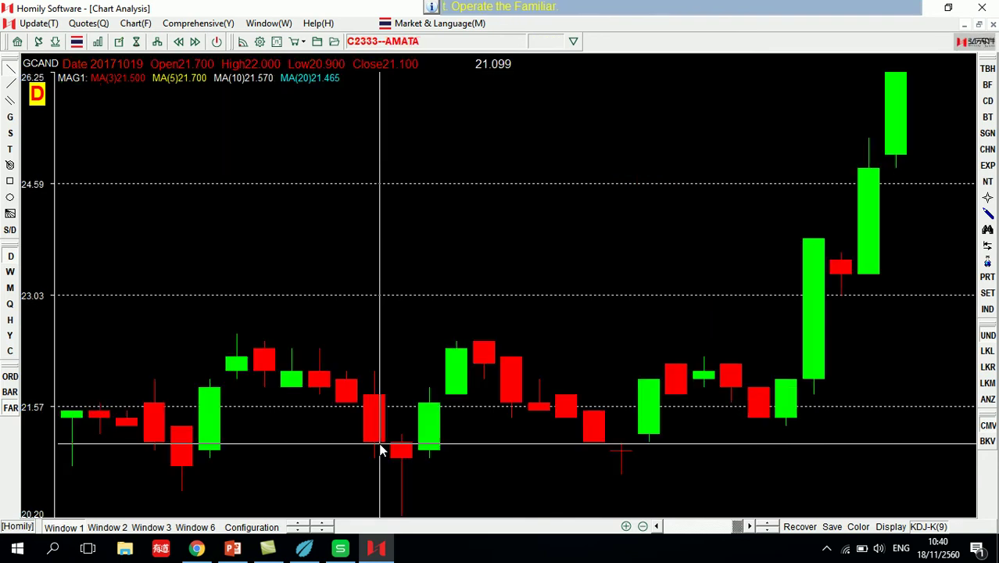
pyautogui.press('Up')
pyautogui.press('Down')
pyautogui.press('Down')
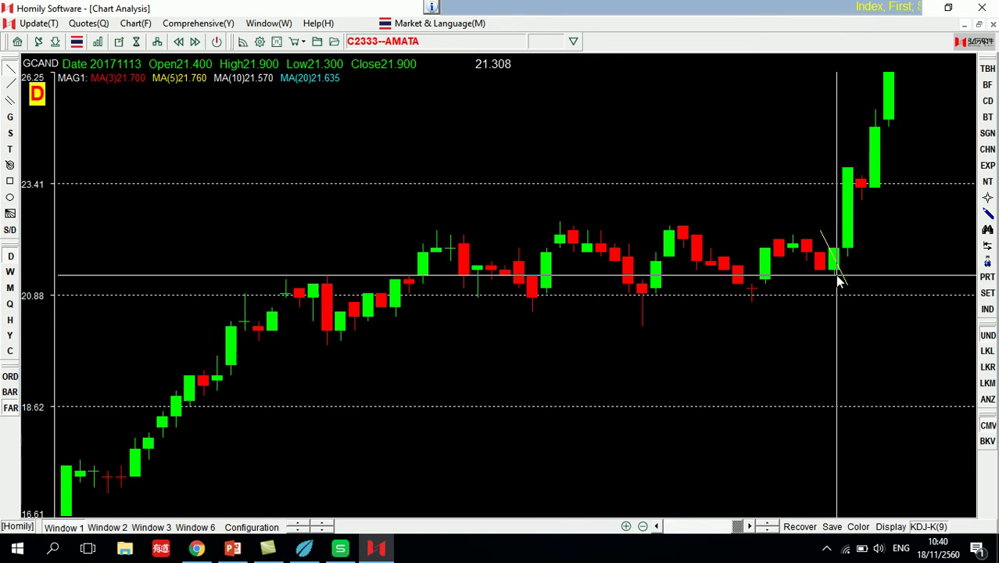
pyautogui.press('Down')
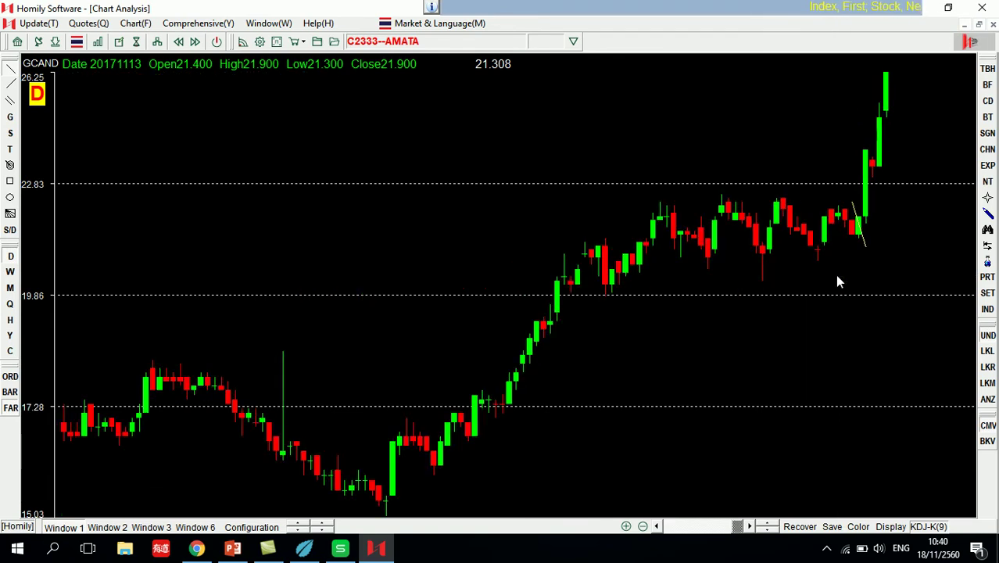
# Split the AMATA chart into two windows and show the MCD indicator under a narrower range of daily candlesticks.
pyautogui.hotkey('ctrl', 'Tab')
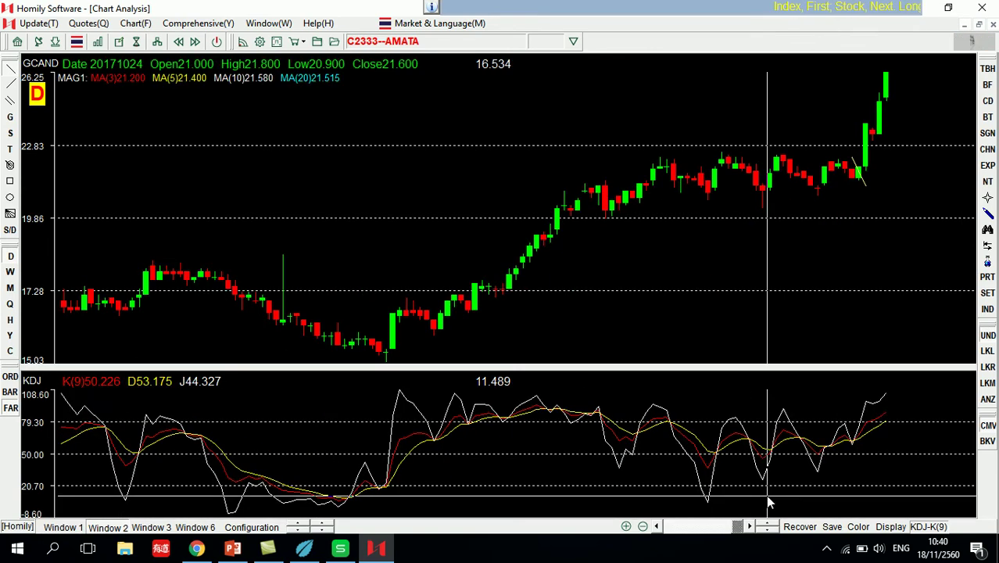
pyautogui.write('MCD')
pyautogui.press('Return')
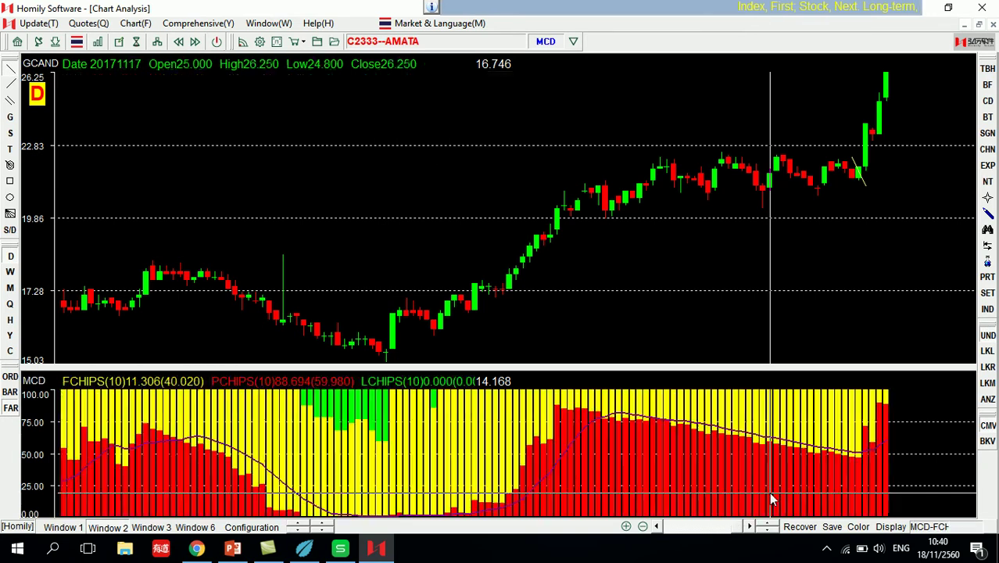
pyautogui.press('Up')
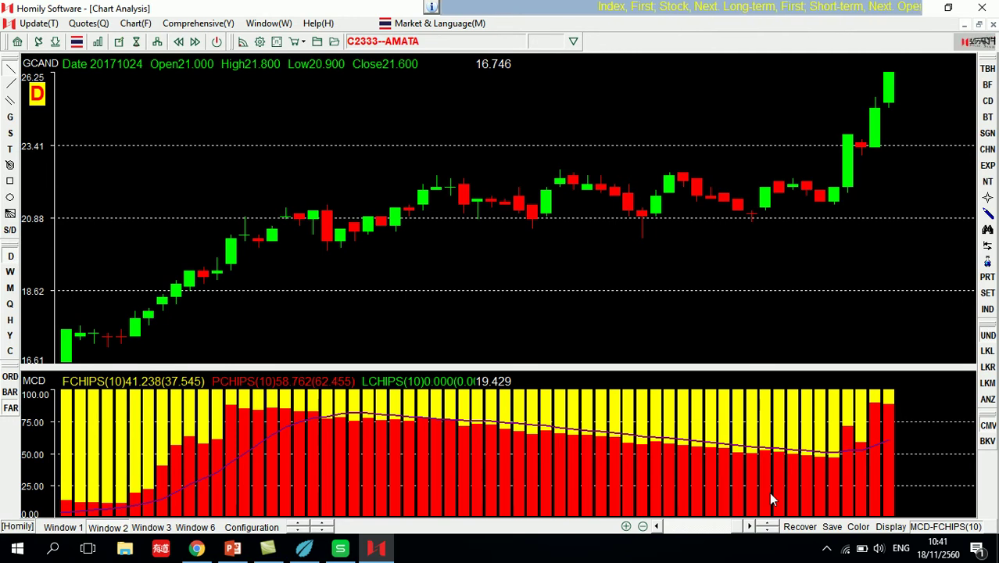
# Draw an ellipse around AMATA's 13 November 2017 candlestick, just before the sharp rise.
pyautogui.click(770, 501)
pyautogui.click(834, 196)
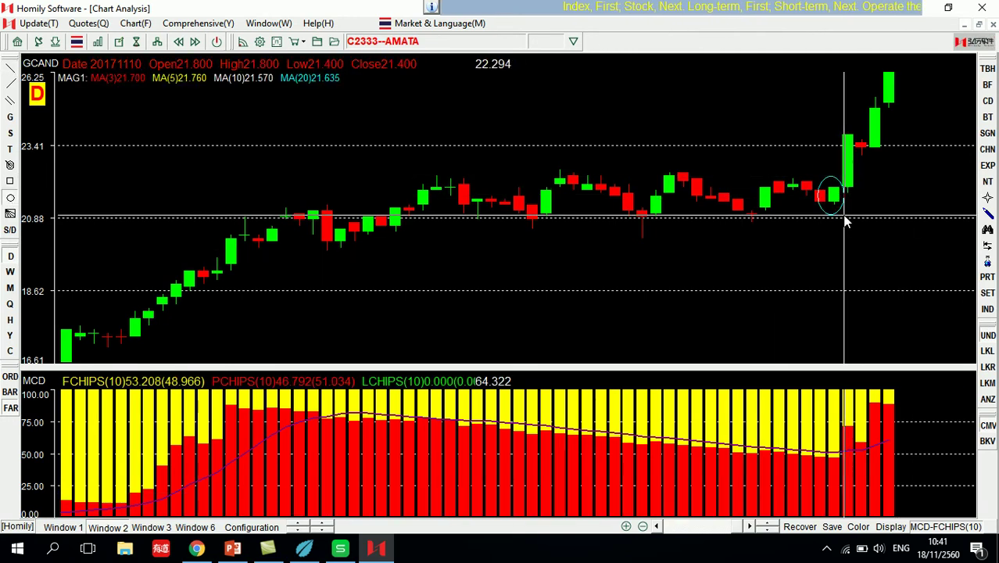
pyautogui.click(854, 164)
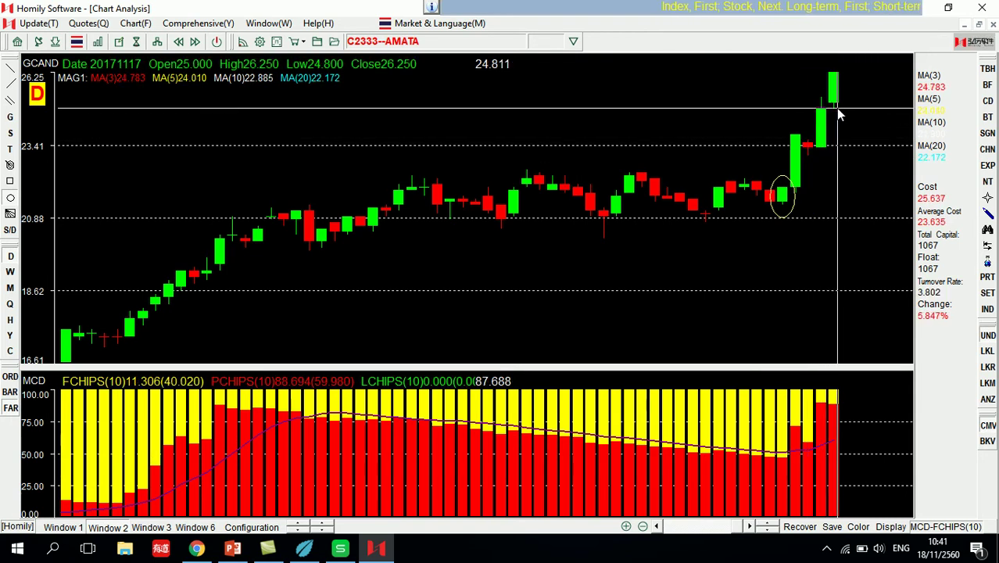
# Measure AMATA's interval statistics from 14 to 17 November, close the results and hide the side data display.
pyautogui.click(987, 245)
pyautogui.click(933, 266)
pyautogui.moveTo(794, 186); pyautogui.dragTo(833, 94)
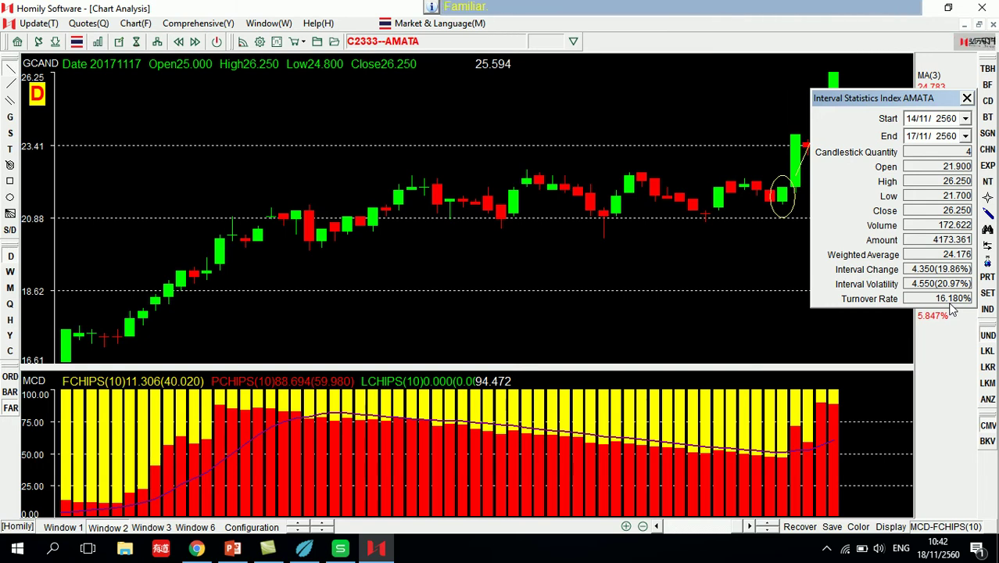
pyautogui.click(795, 301)
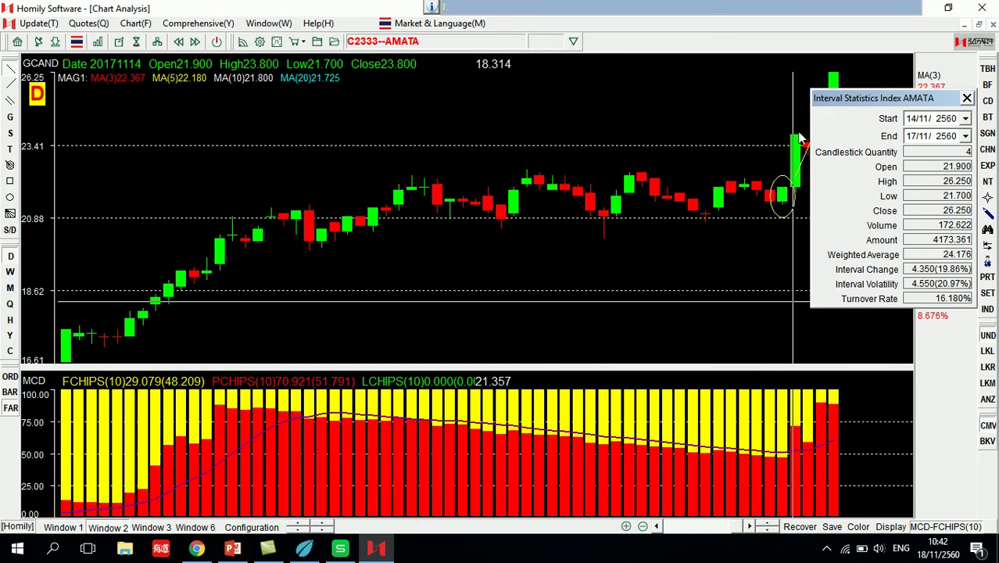
pyautogui.click(968, 99)
pyautogui.click(814, 152)
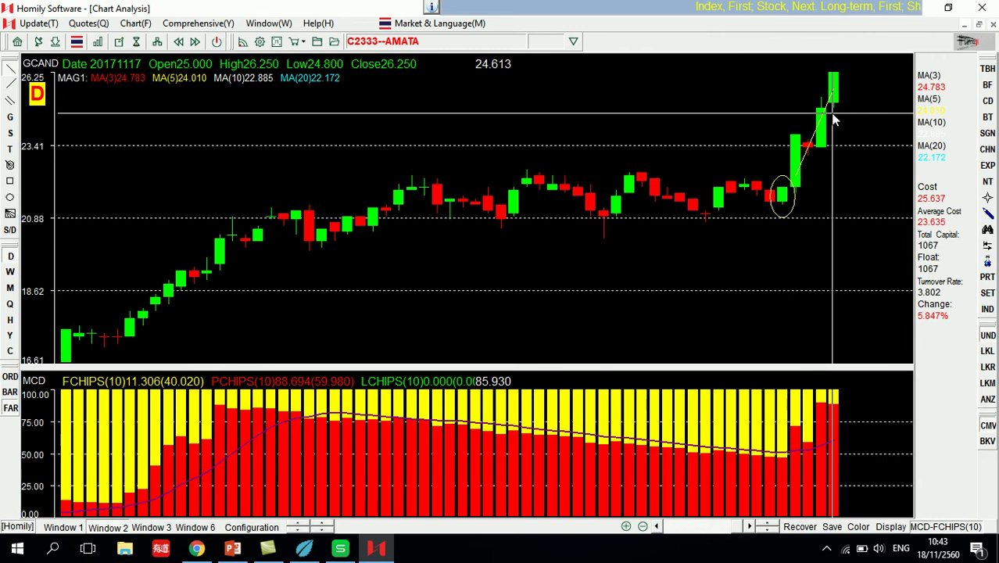
pyautogui.click(989, 244)
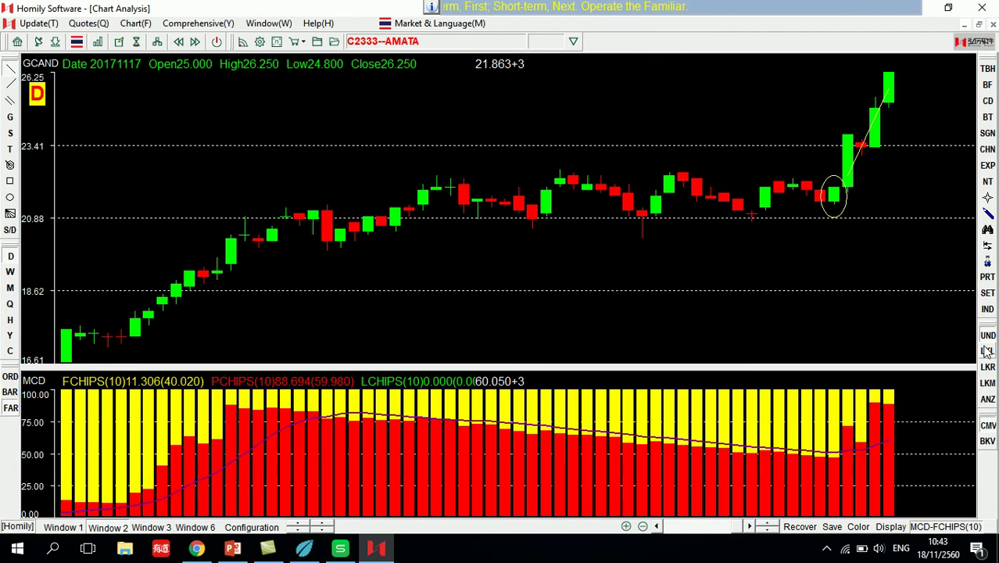
# Switch to the Homily Chart mobile app in Bluestacks, minimize the desktop chart program and make the emulator full screen.
pyautogui.click(301, 548)
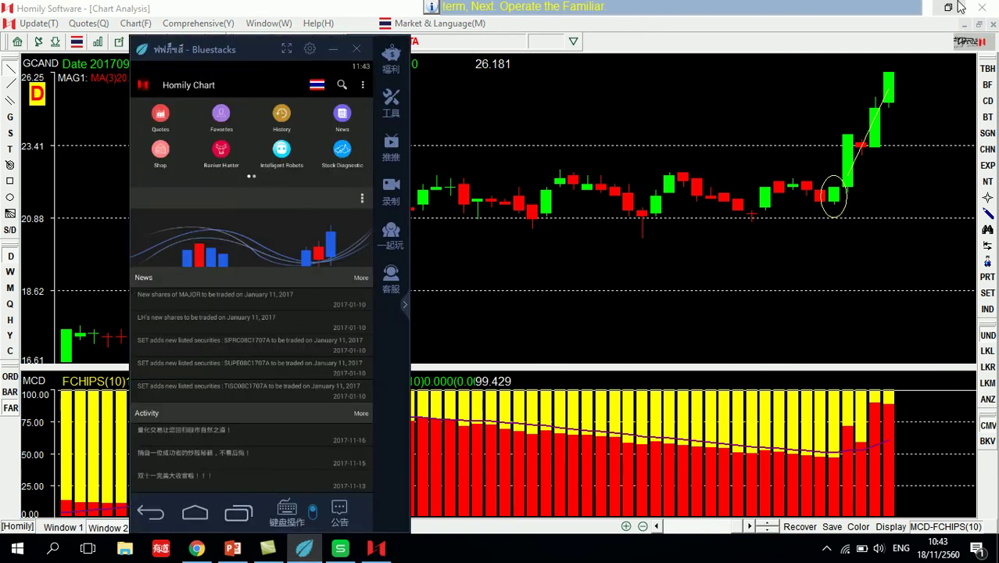
pyautogui.doubleClick(266, 7)
pyautogui.click(680, 33)
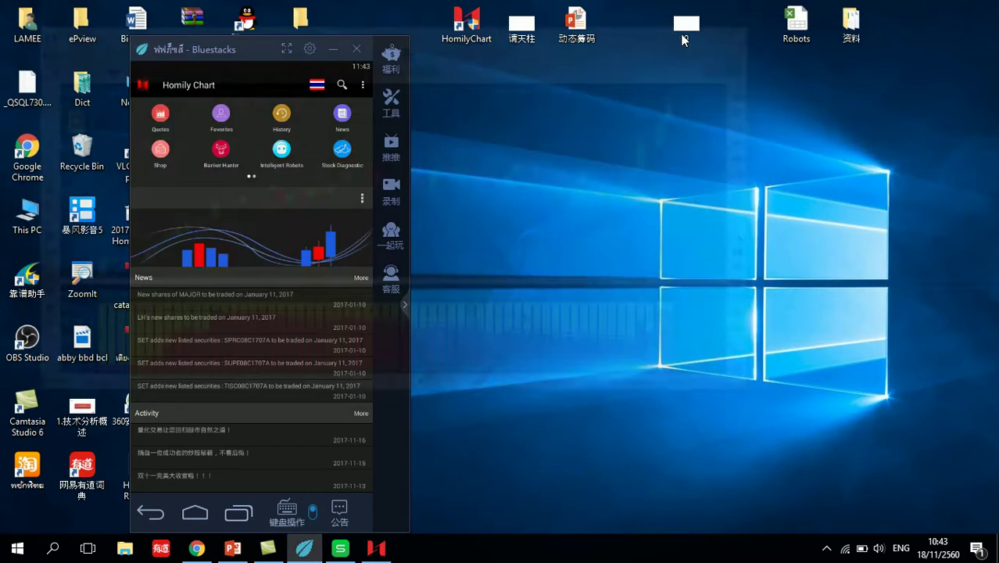
pyautogui.moveTo(232, 47); pyautogui.dragTo(336, 49)
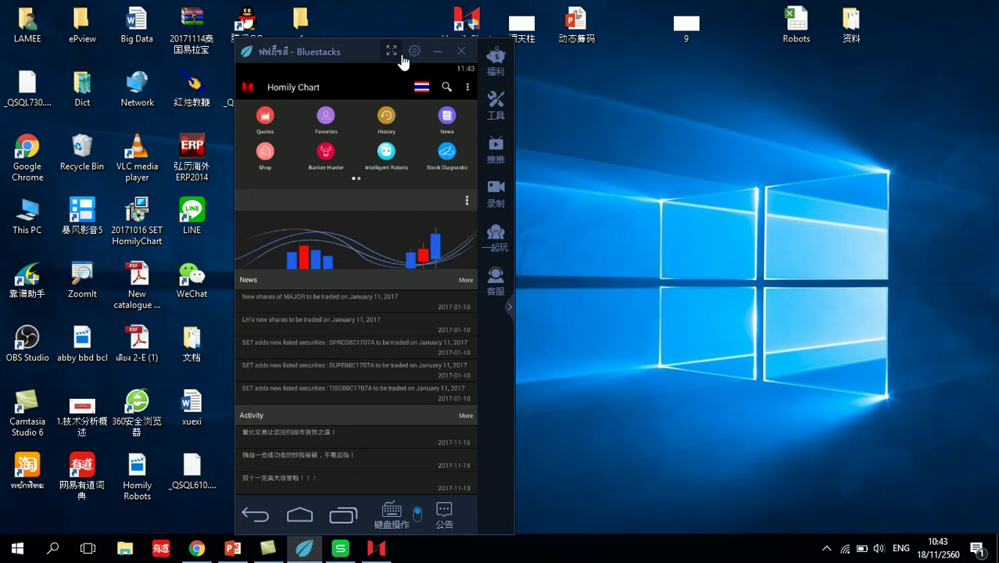
pyautogui.click(399, 53)
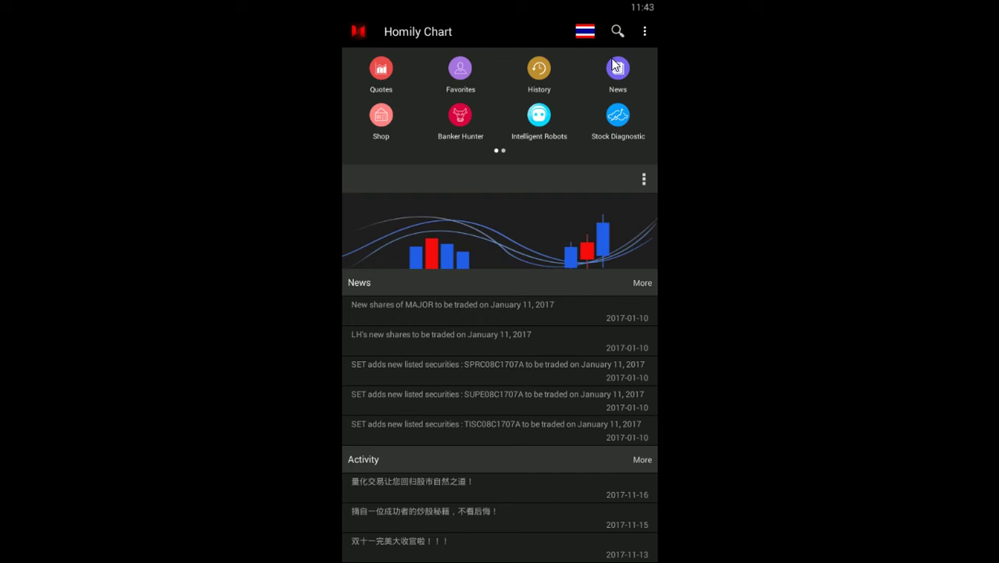
# View the mobile app's Shop and Intelligent Robots pages, exit full screen and return to the app's home page.
pyautogui.click(372, 122)
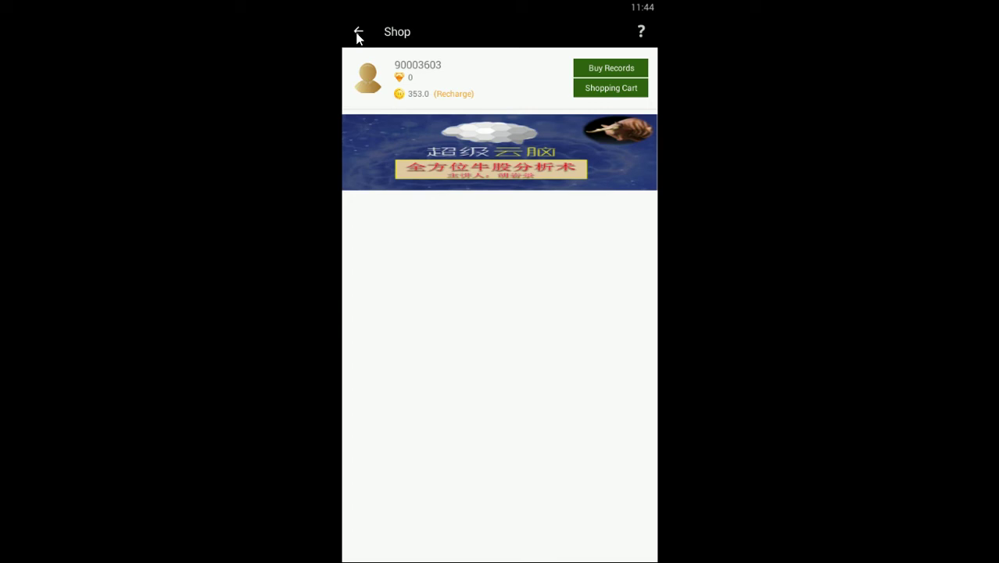
pyautogui.click(357, 34)
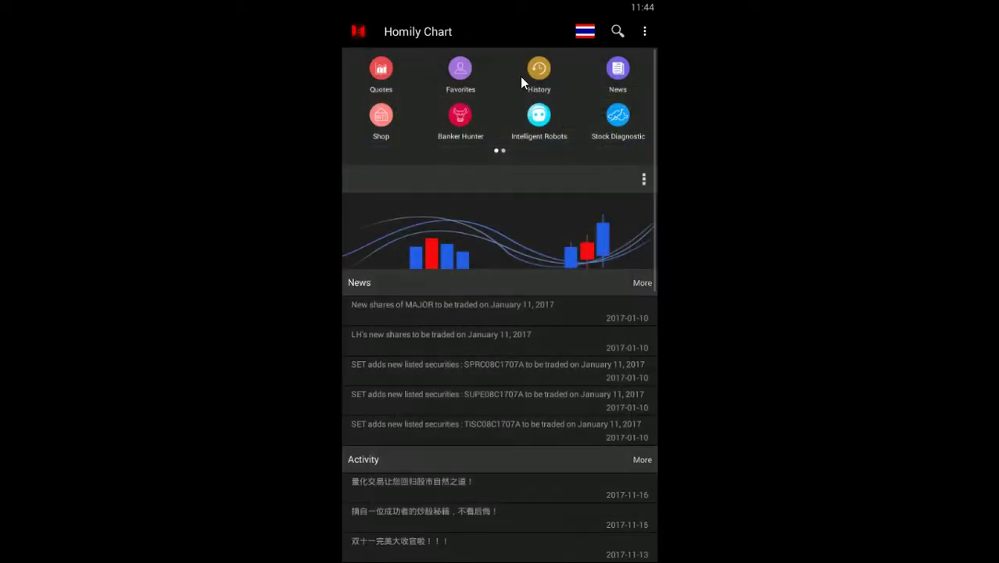
pyautogui.click(539, 119)
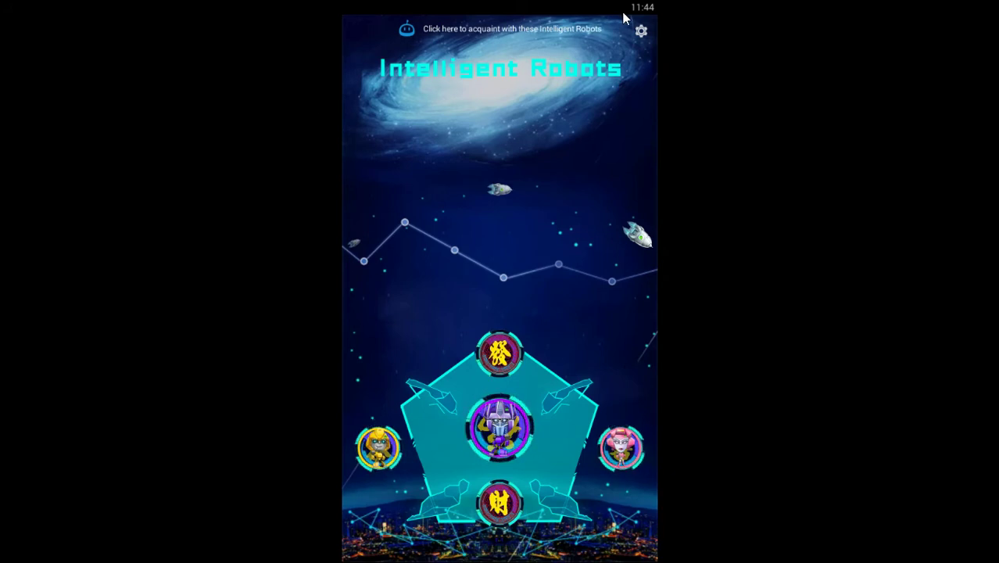
pyautogui.press('F11')
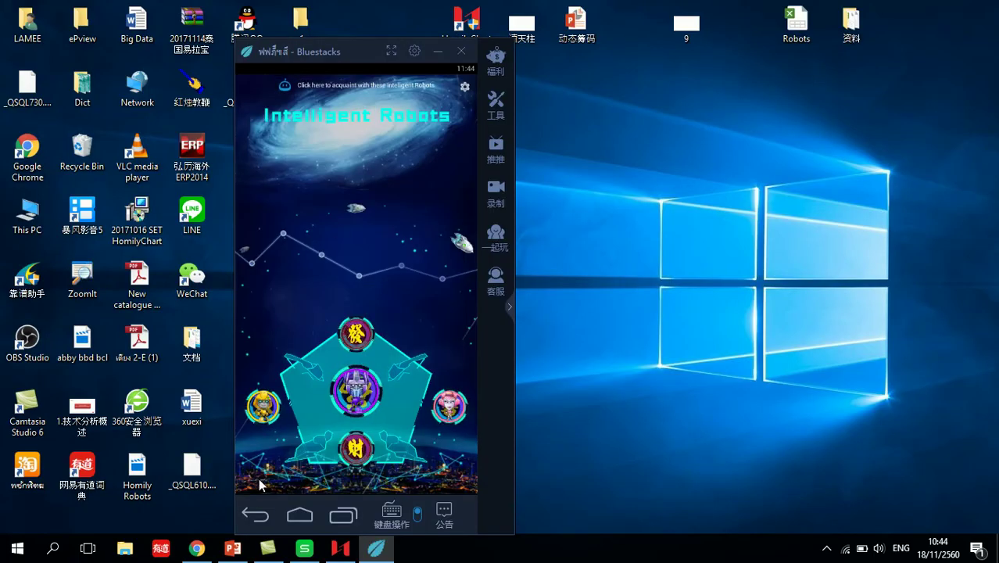
pyautogui.click(252, 515)
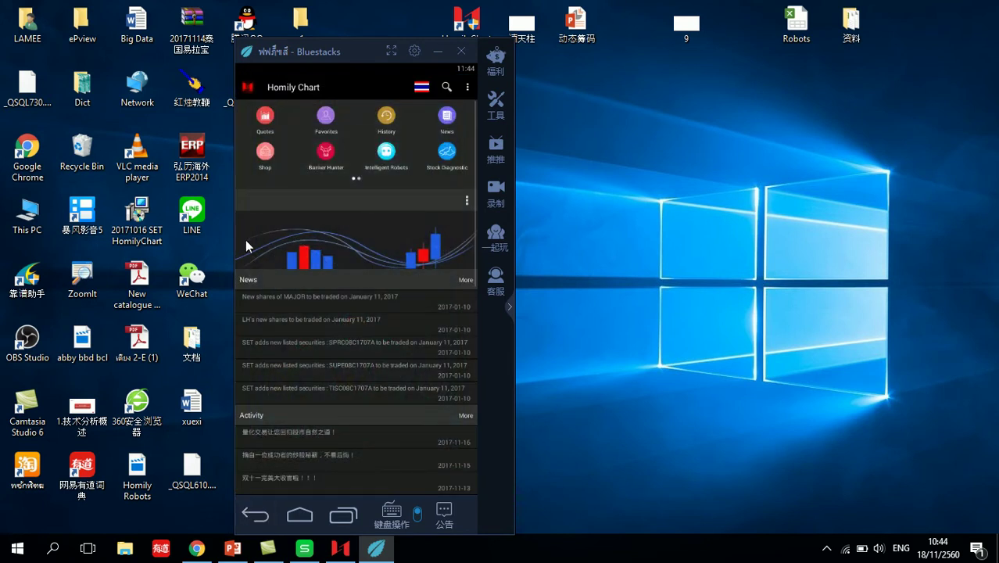
# Review the Potential Bullish product page in the Shop, return to the app's home page and open Intelligent Robots.
pyautogui.click(270, 162)
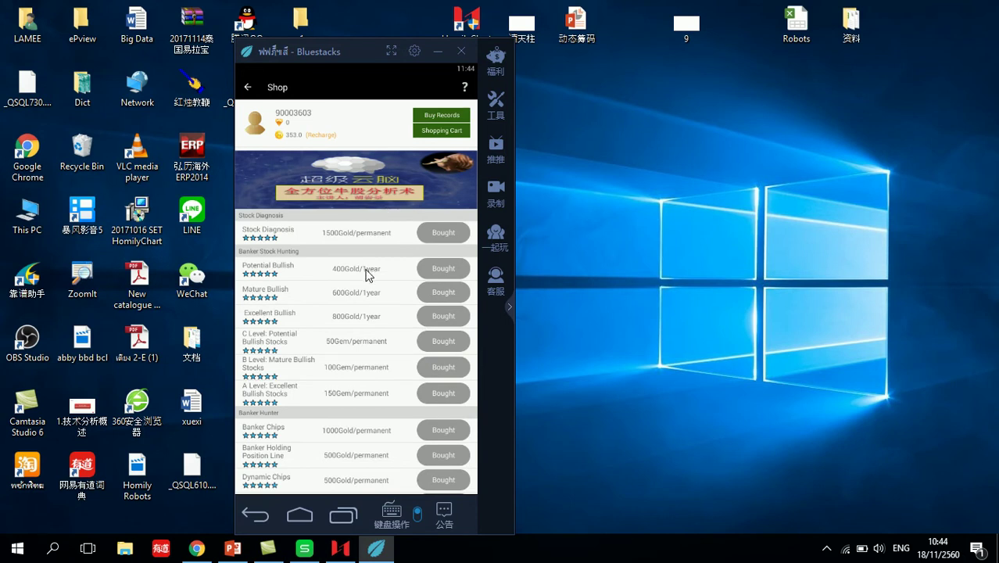
pyautogui.click(441, 273)
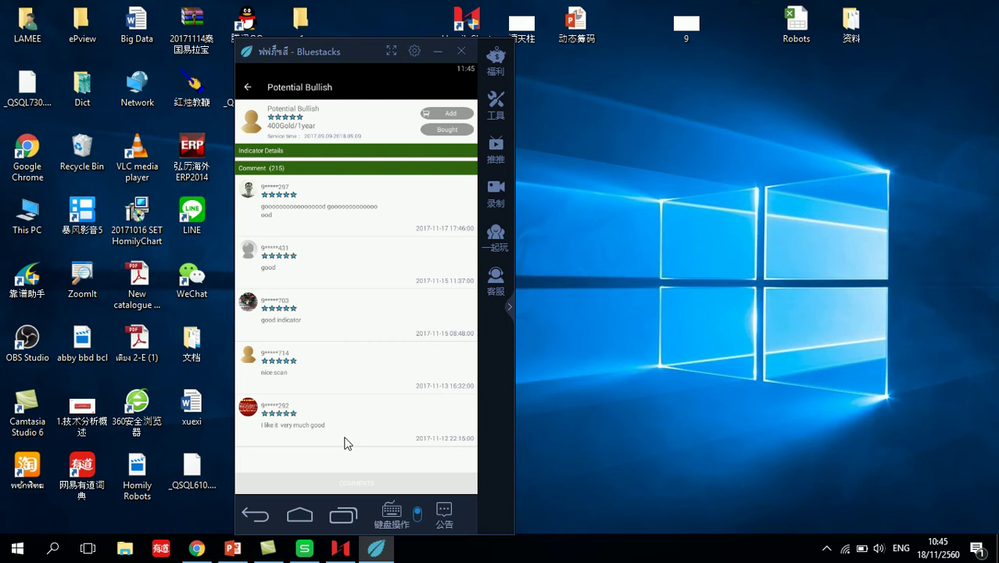
pyautogui.click(247, 88)
pyautogui.click(250, 90)
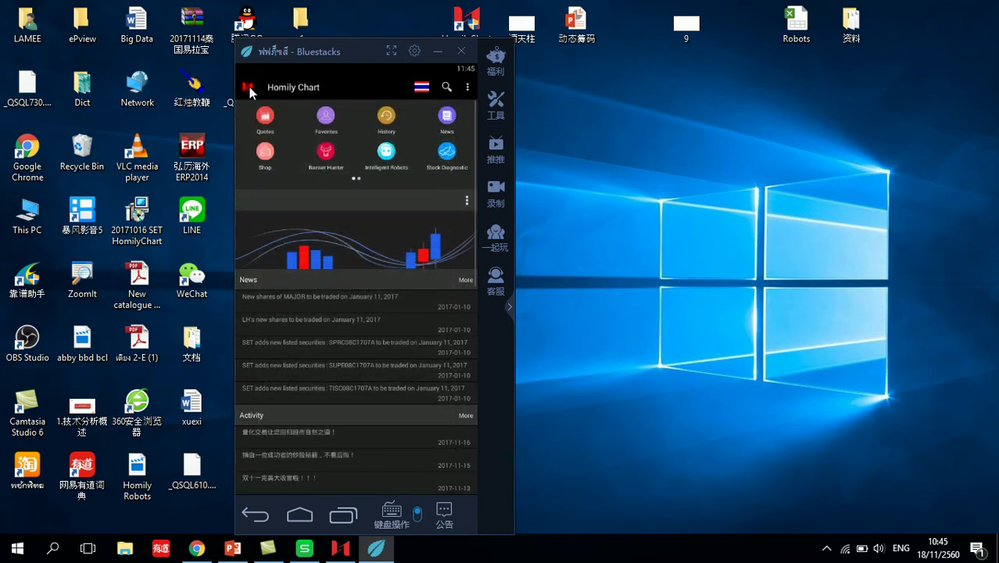
pyautogui.click(391, 159)
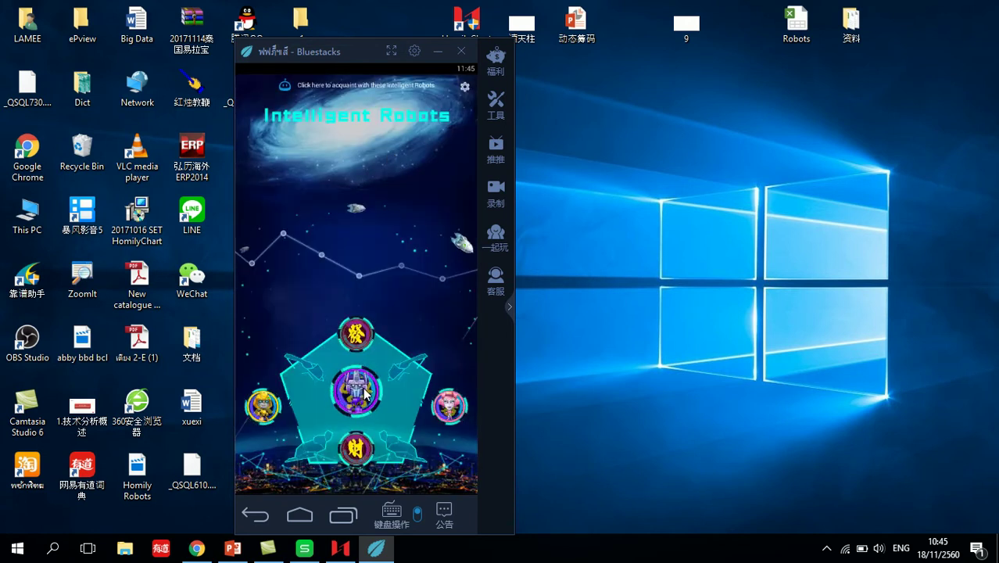
# View the Optimus Prime robot's page and its Simulative Buying list, then minimize the emulator.
pyautogui.click(365, 394)
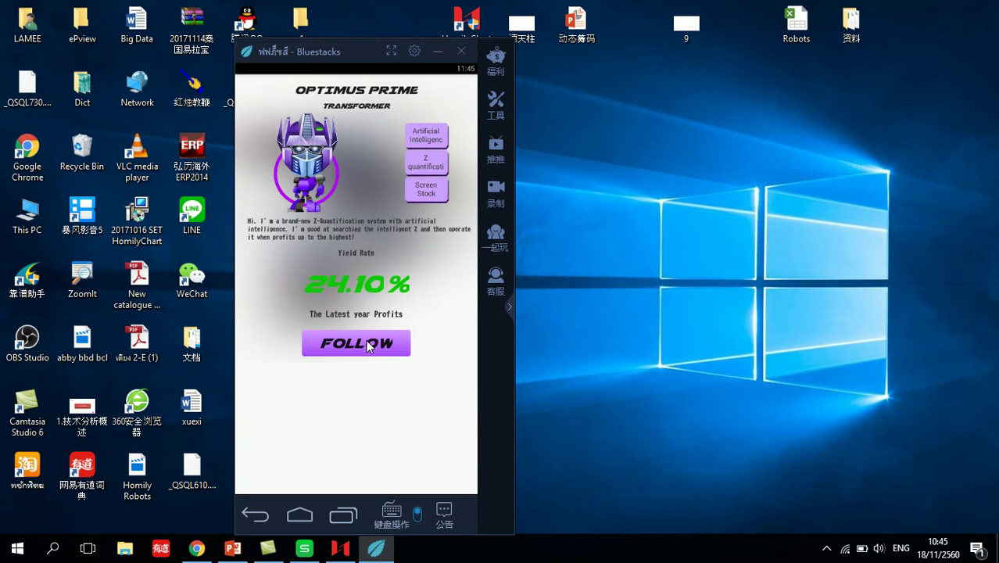
pyautogui.click(367, 342)
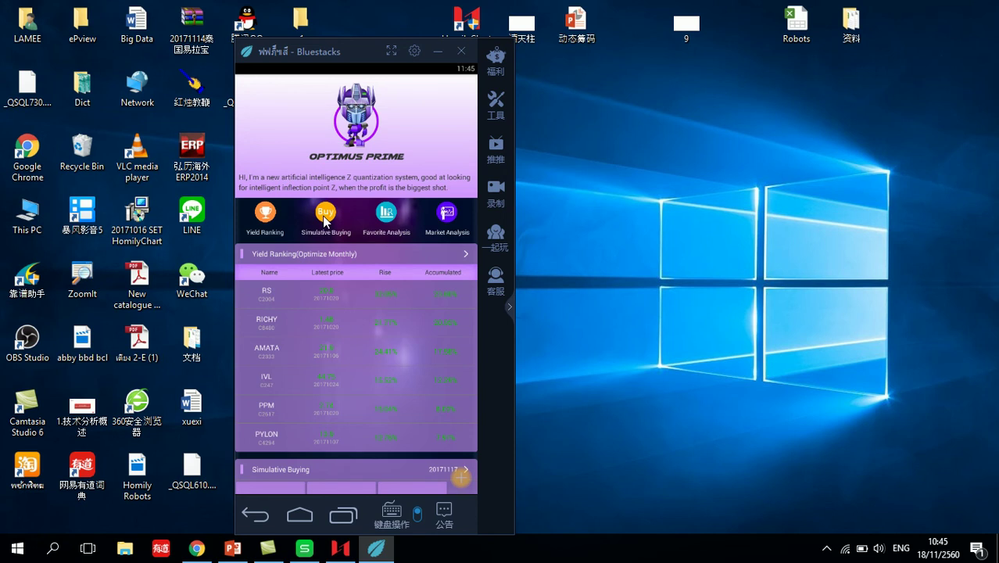
pyautogui.click(326, 222)
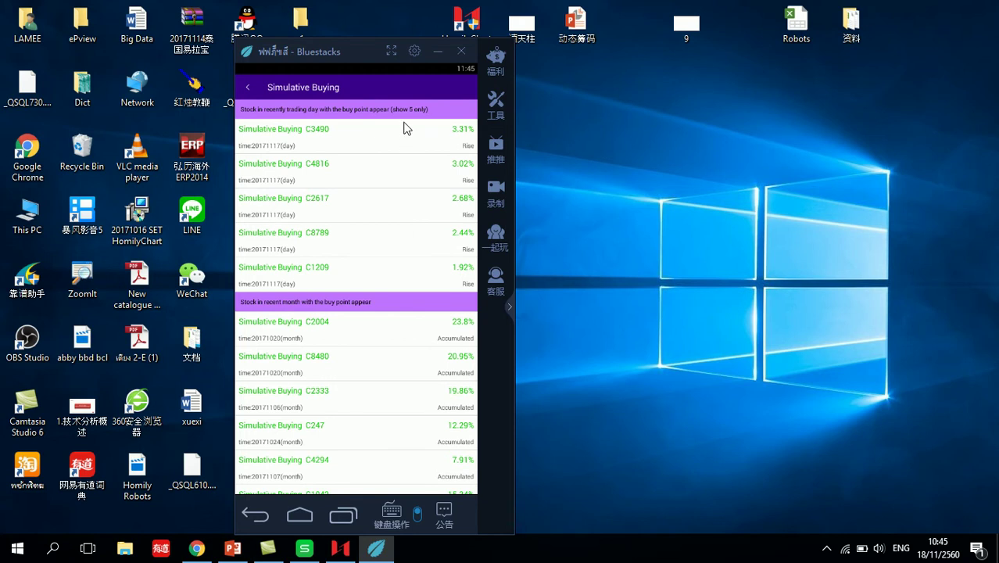
pyautogui.click(438, 51)
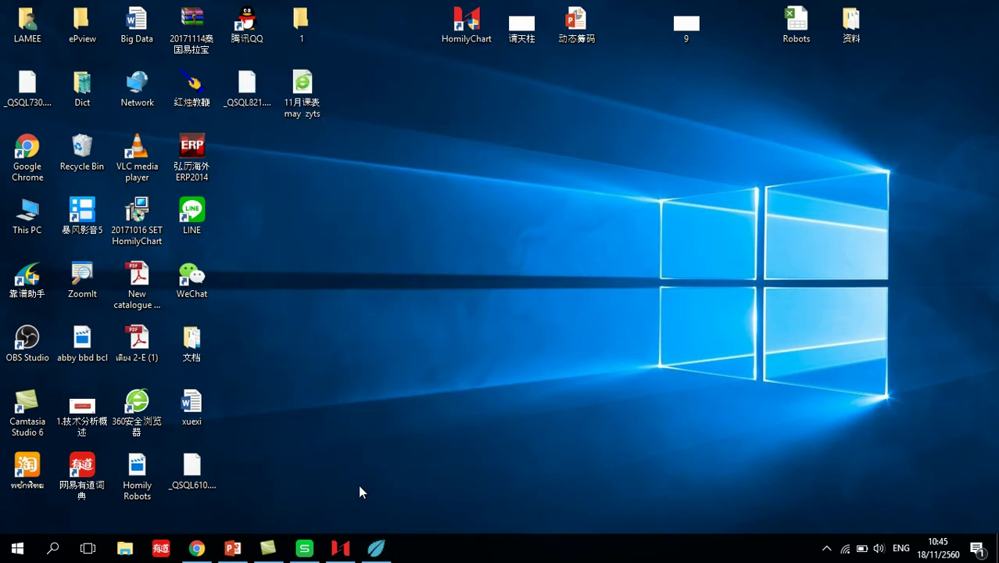
# Switch to the Robots.xlsx workbook and look up the 13 November picks WHAUP, AMATA and CPALL.
pyautogui.click(302, 547)
pyautogui.click(168, 218)
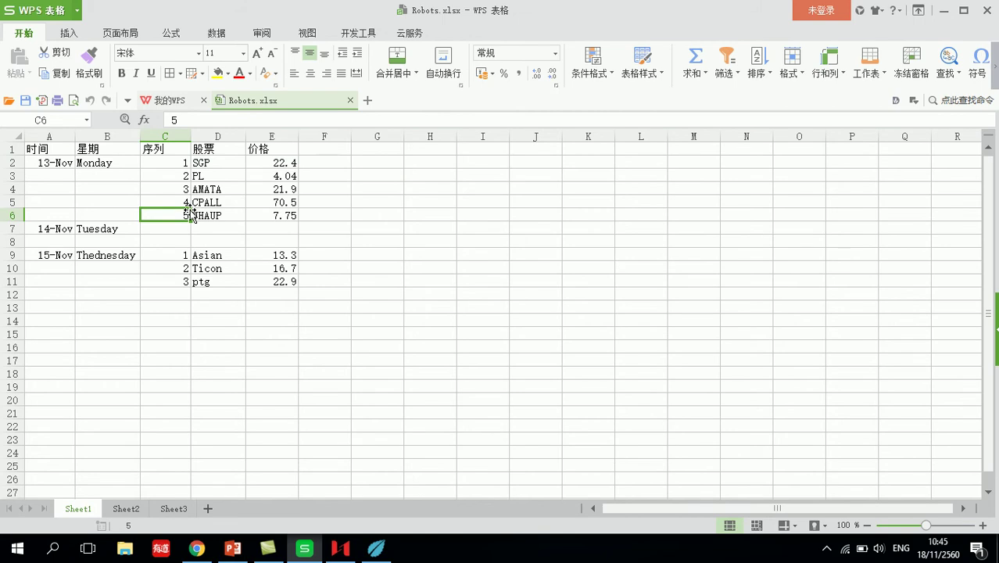
pyautogui.click(223, 216)
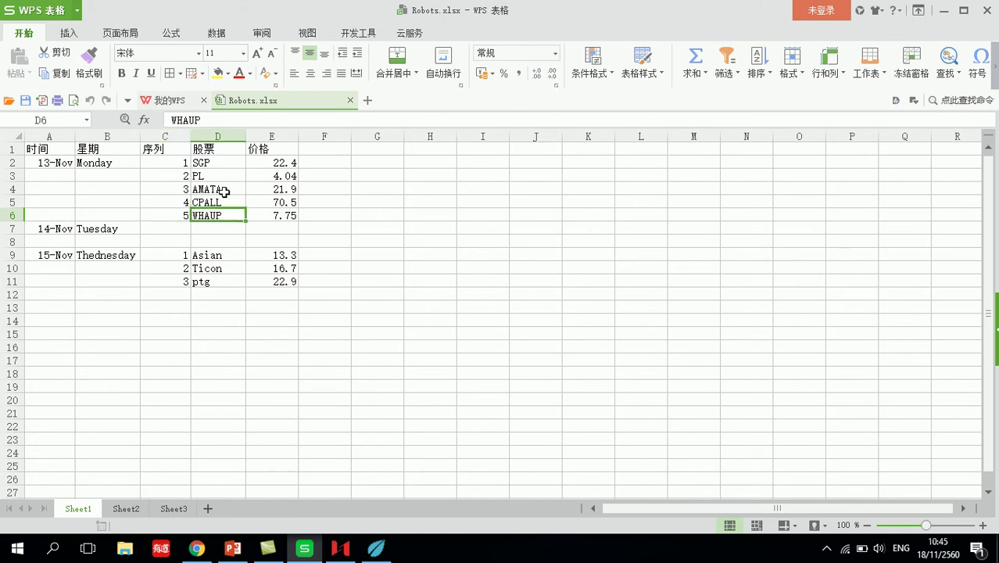
pyautogui.click(224, 190)
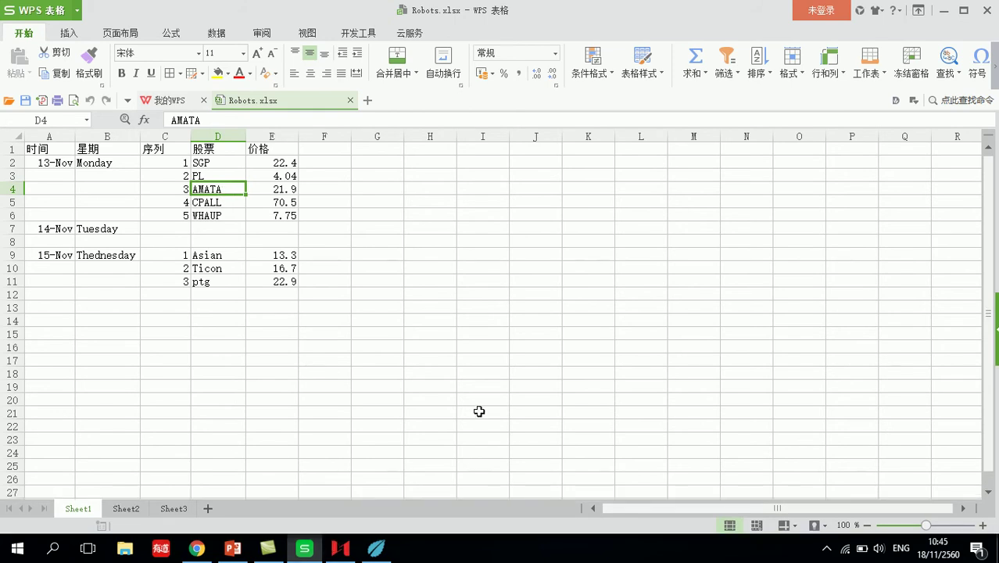
pyautogui.click(223, 205)
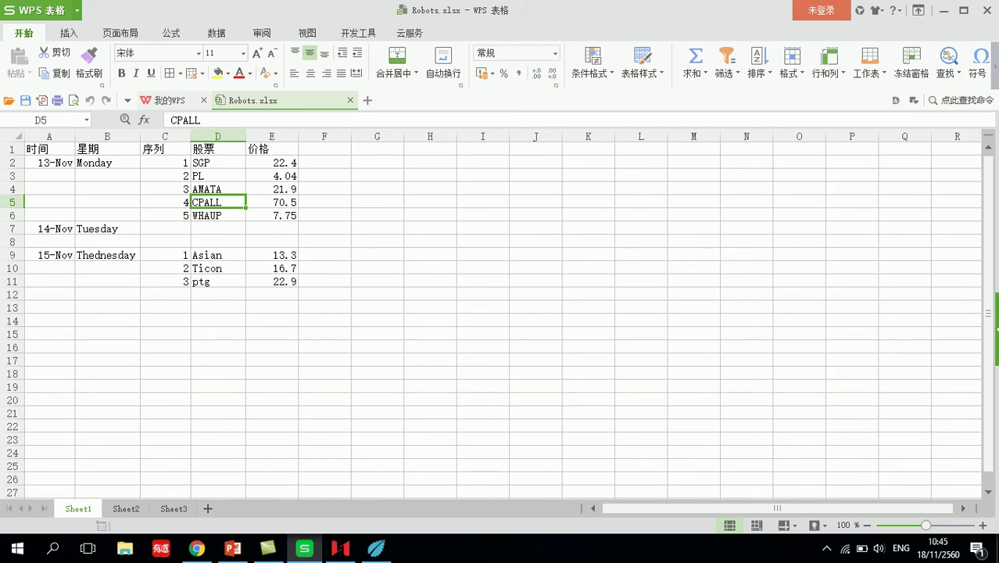
# Switch to the Homily Chart desktop program, maximize its window and open the CPALL chart.
pyautogui.click(340, 548)
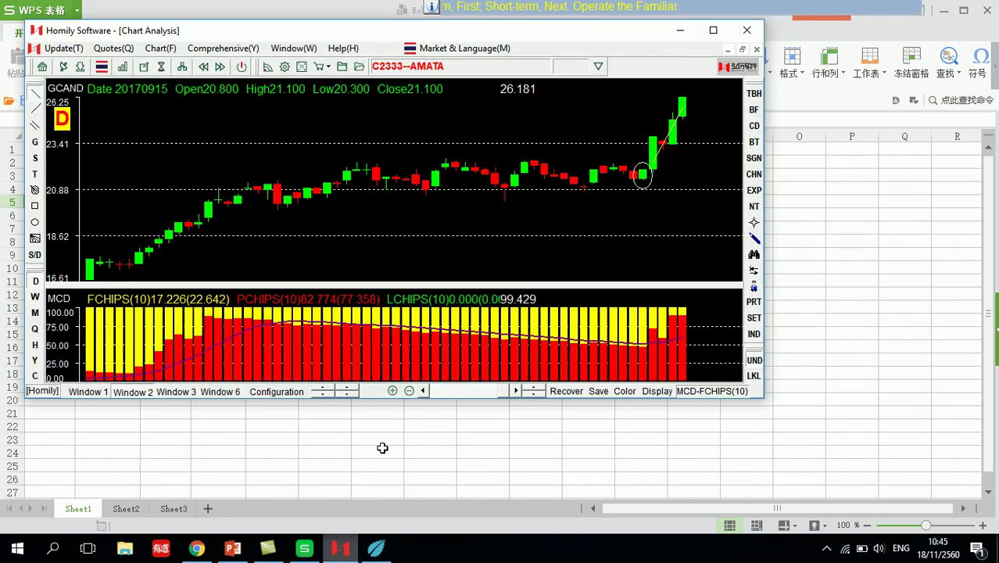
pyautogui.click(714, 30)
pyautogui.write('CPA')
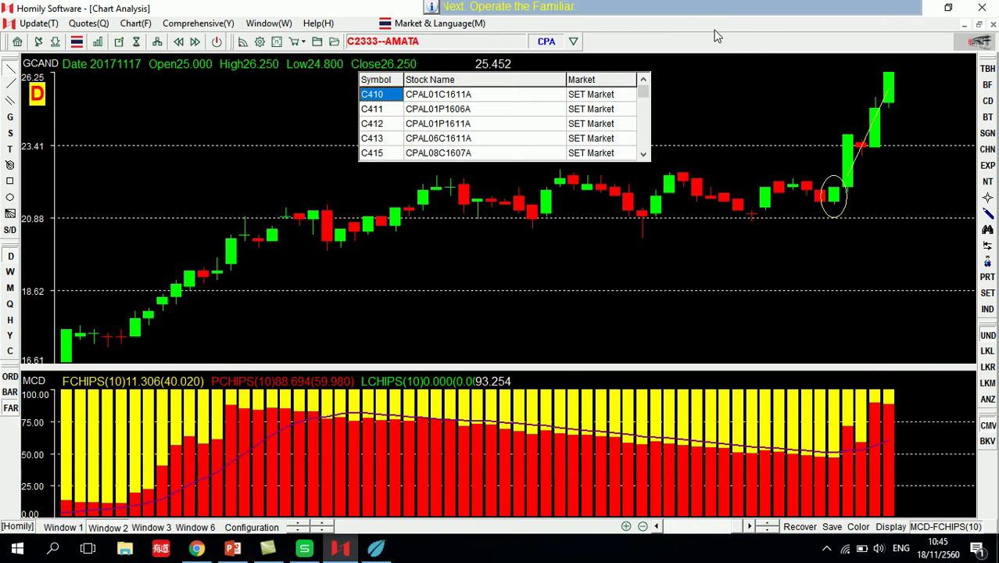
pyautogui.write('LL')
pyautogui.press('Return')
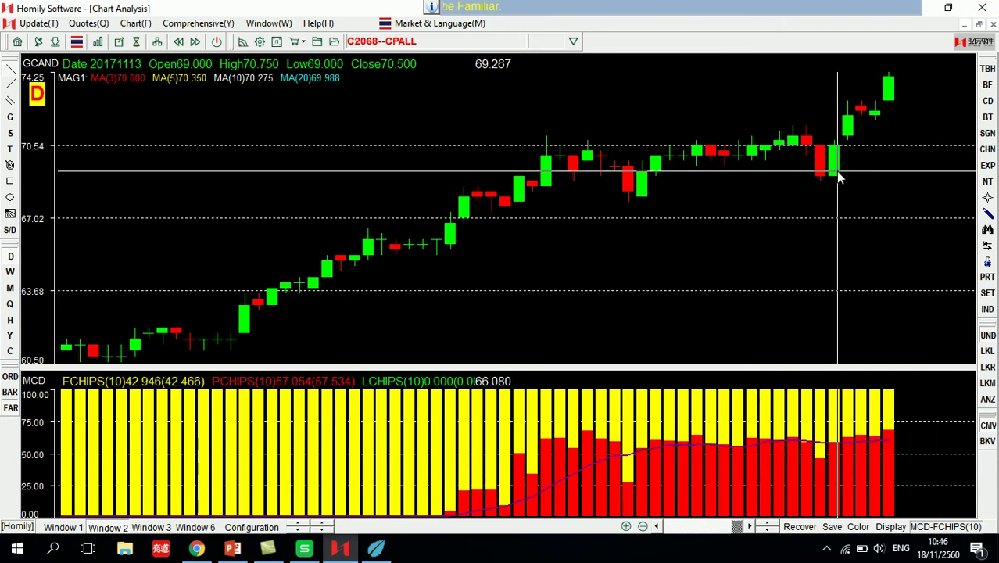
# Measure CPALL's interval statistics from 14 to 17 November and close the results.
pyautogui.moveTo(820, 114); pyautogui.dragTo(852, 212)
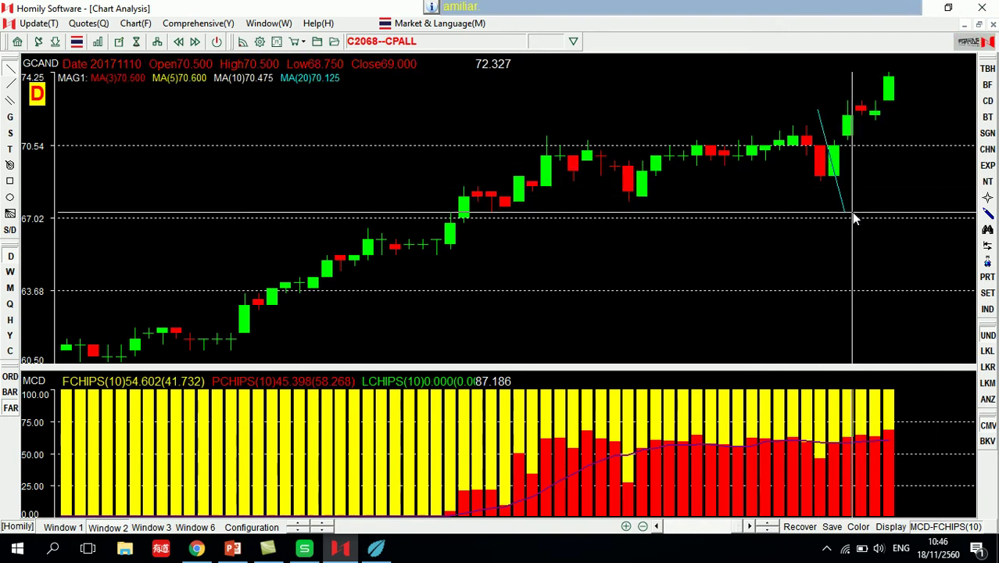
pyautogui.click(967, 222)
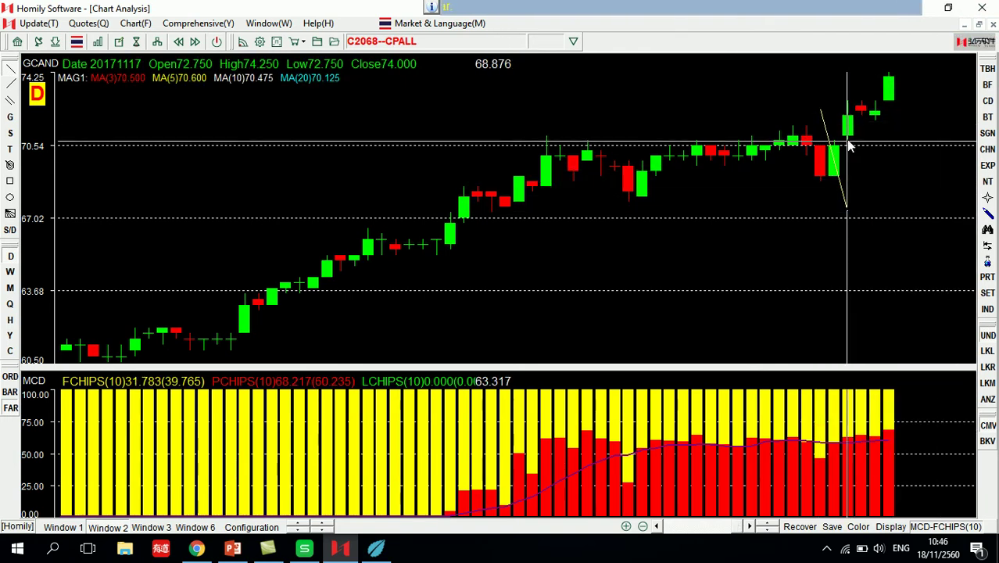
pyautogui.moveTo(866, 129); pyautogui.dragTo(892, 90)
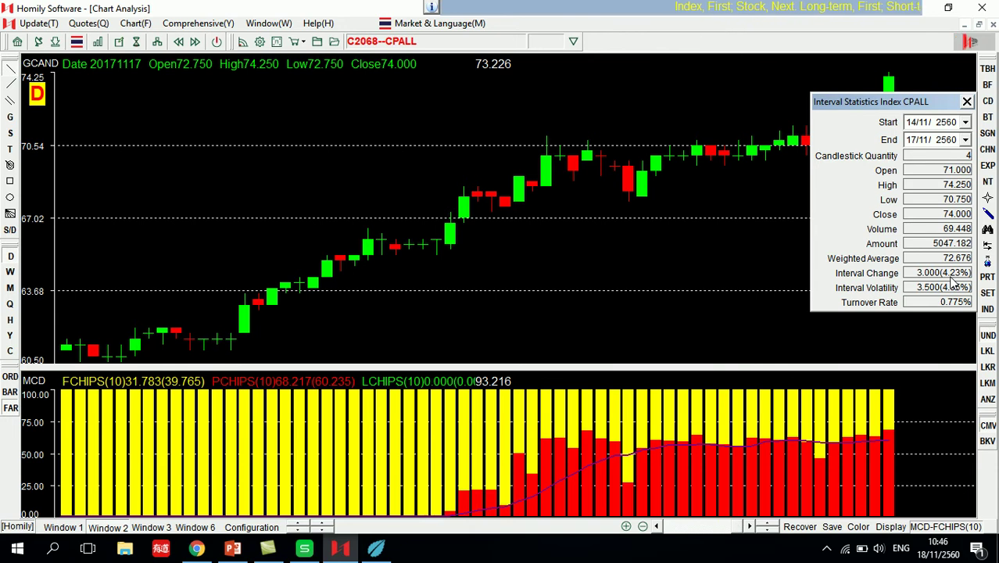
pyautogui.click(967, 101)
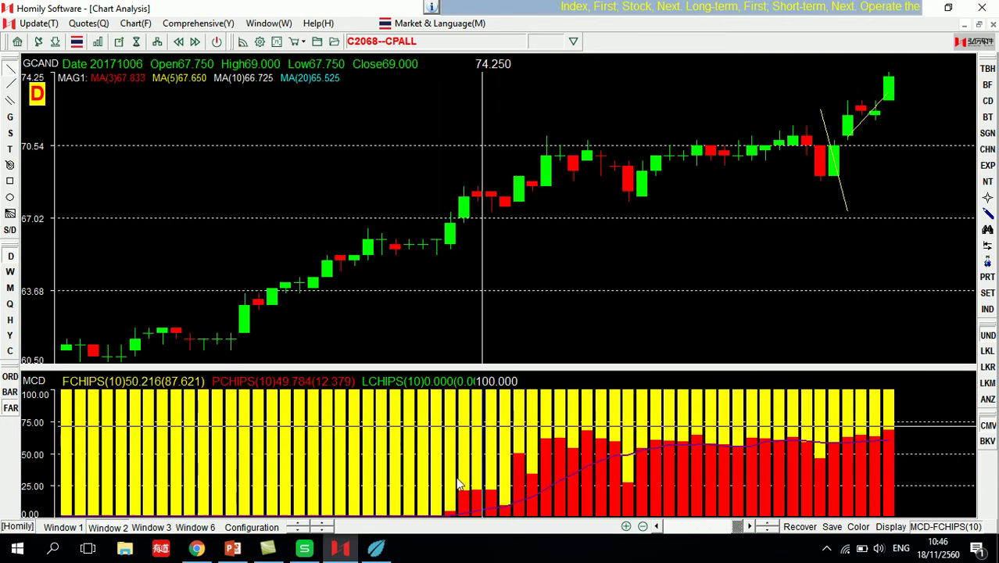
# Check the stock list in Robots.xlsx, return to Homily Chart and open the WHAUP chart.
pyautogui.click(304, 551)
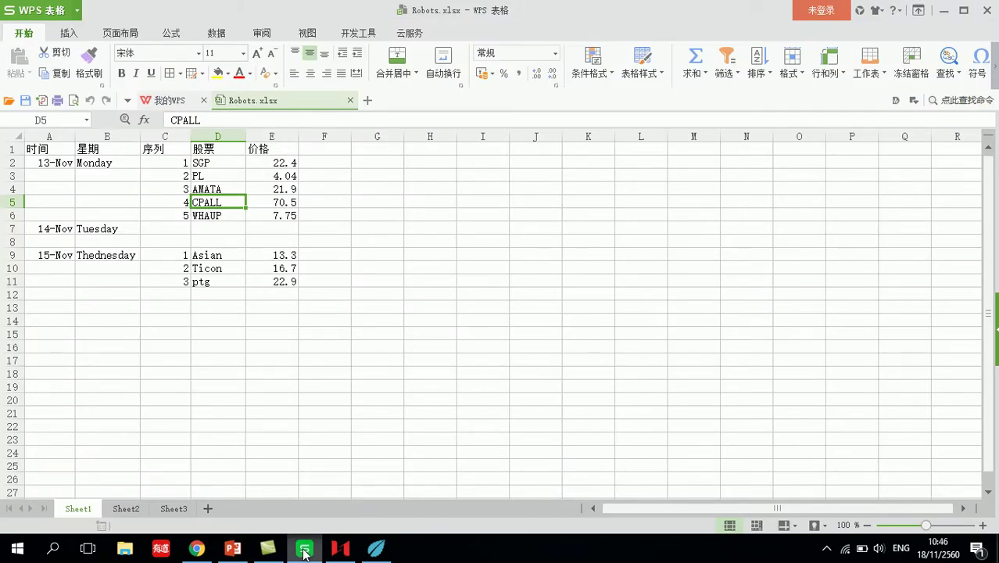
pyautogui.click(340, 548)
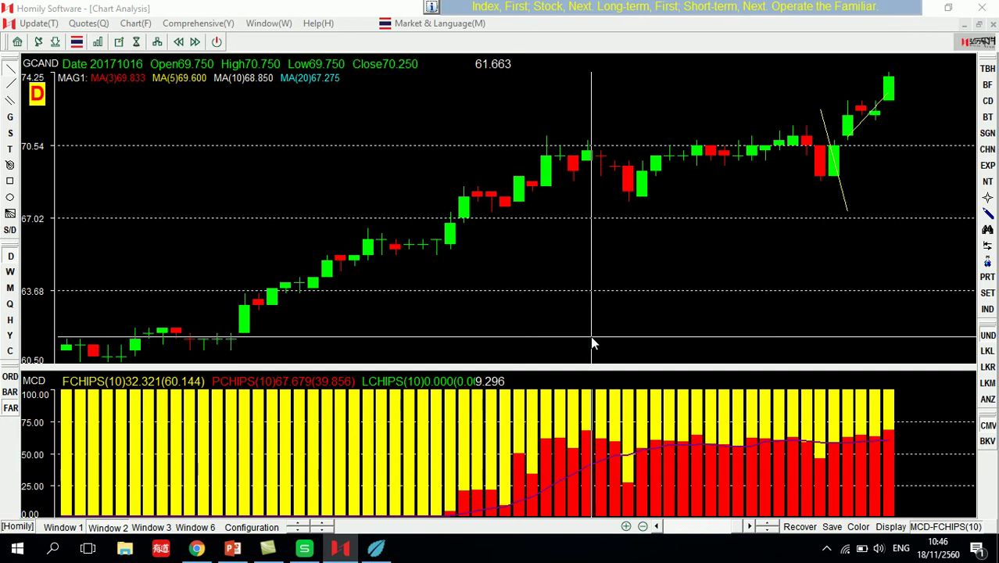
pyautogui.click(429, 147)
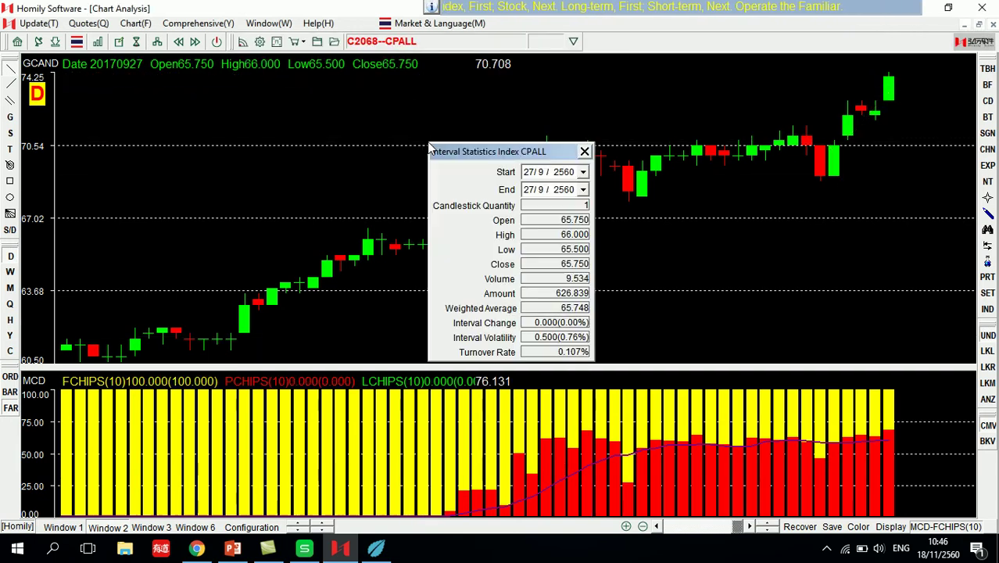
pyautogui.click(586, 152)
pyautogui.write('WHA')
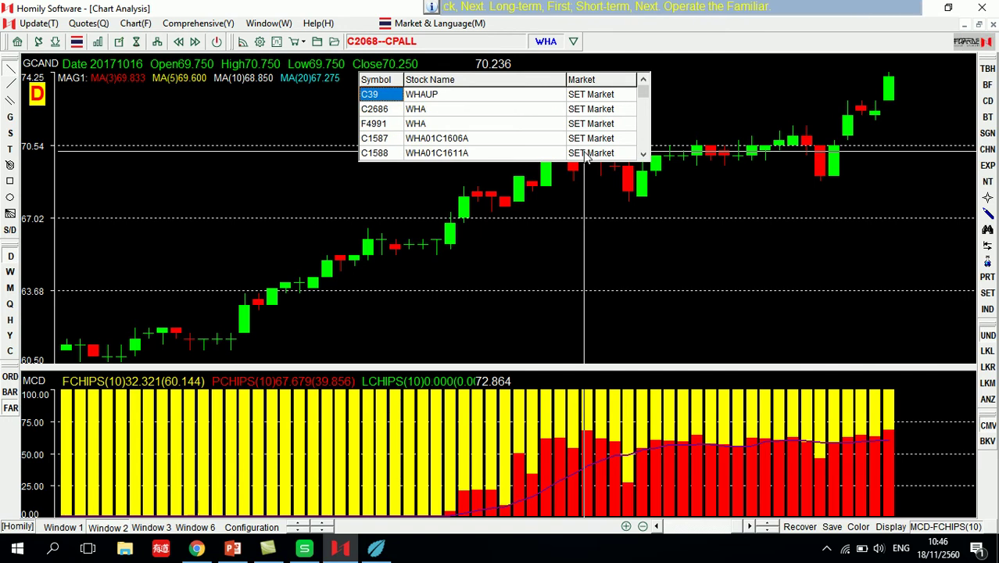
pyautogui.write('UP')
pyautogui.press('Return')
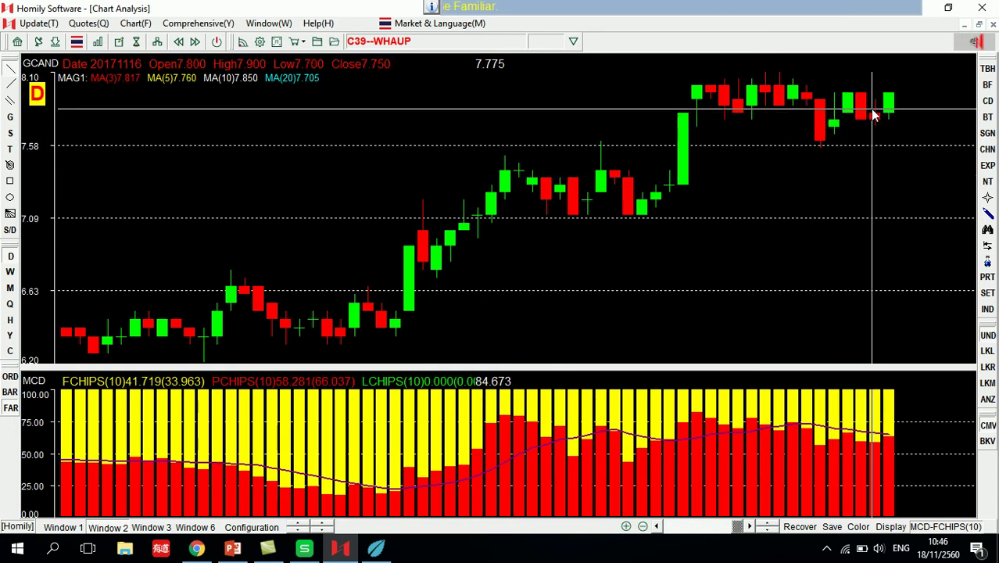
# Take the chart window out of its maximized state and switch to Robots.xlsx to review the weekly stock picks.
pyautogui.click(952, 10)
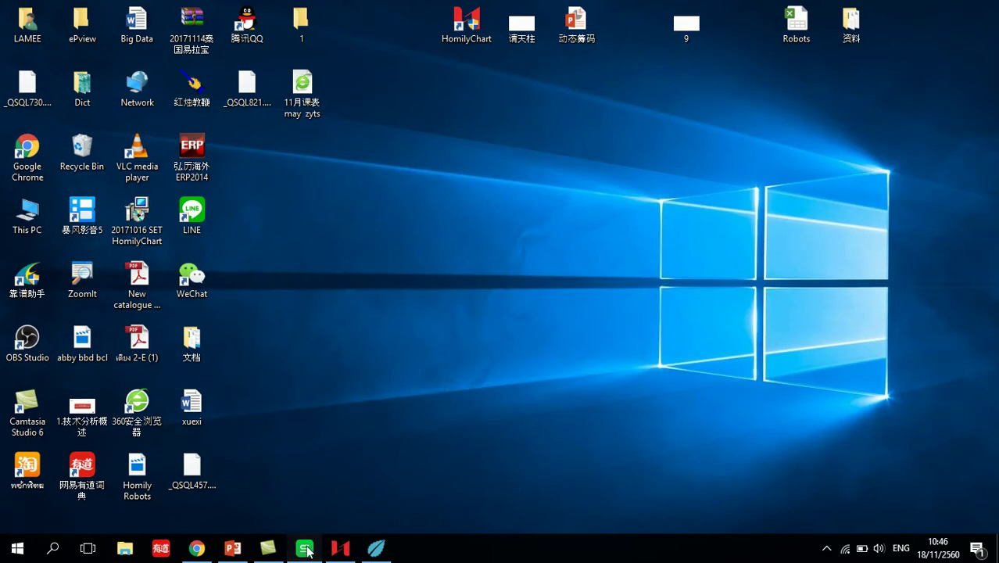
pyautogui.click(304, 547)
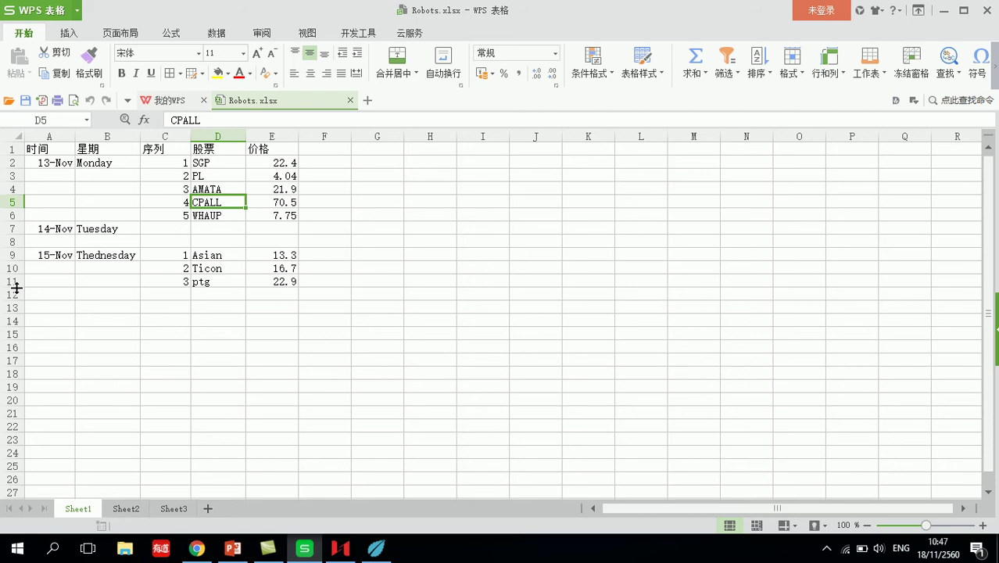
pyautogui.click(643, 359)
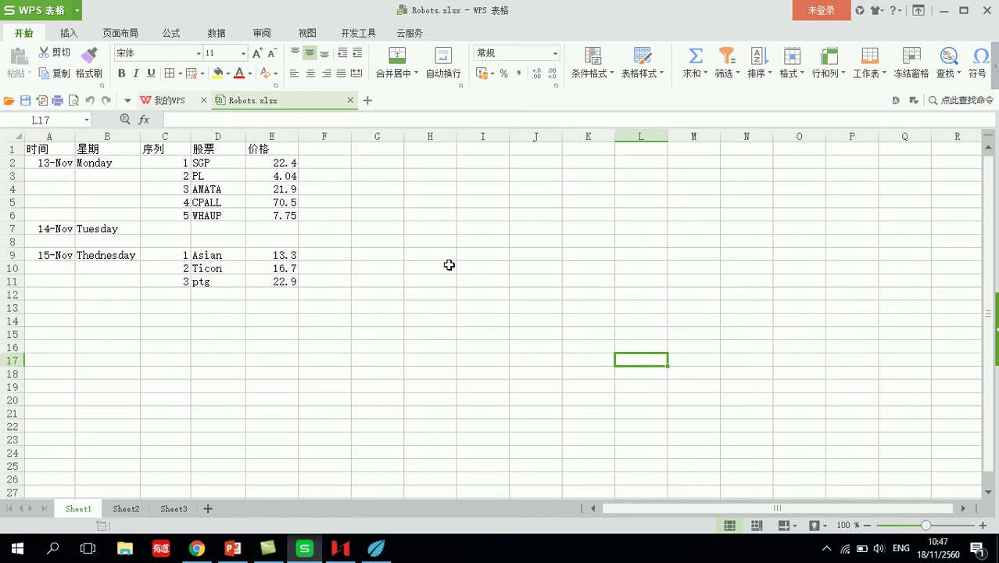
# Return to Homily Chart, maximize its window again and bring back the CPALL chart.
pyautogui.click(340, 548)
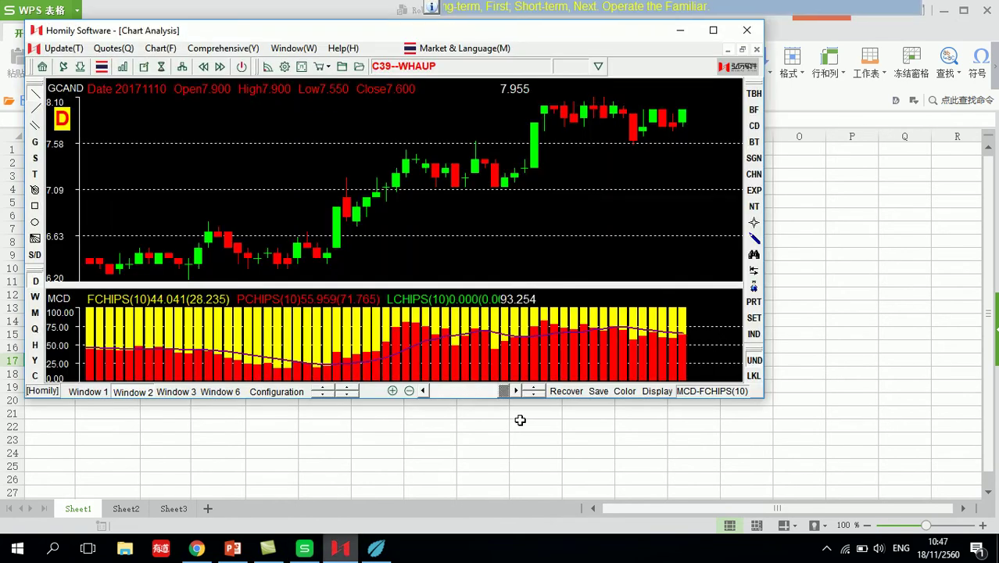
pyautogui.click(714, 30)
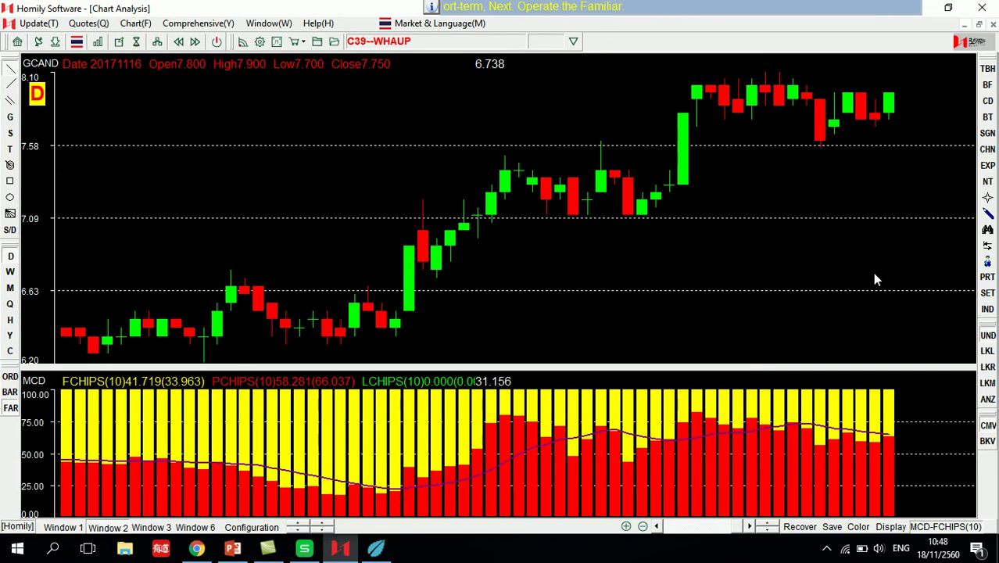
pyautogui.write('CPALL')
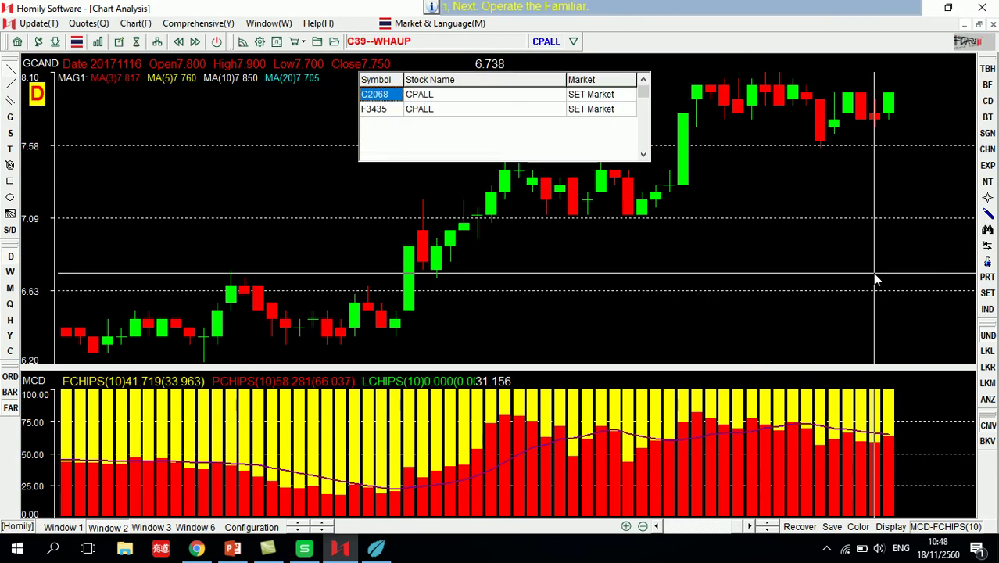
pyautogui.press('Return')
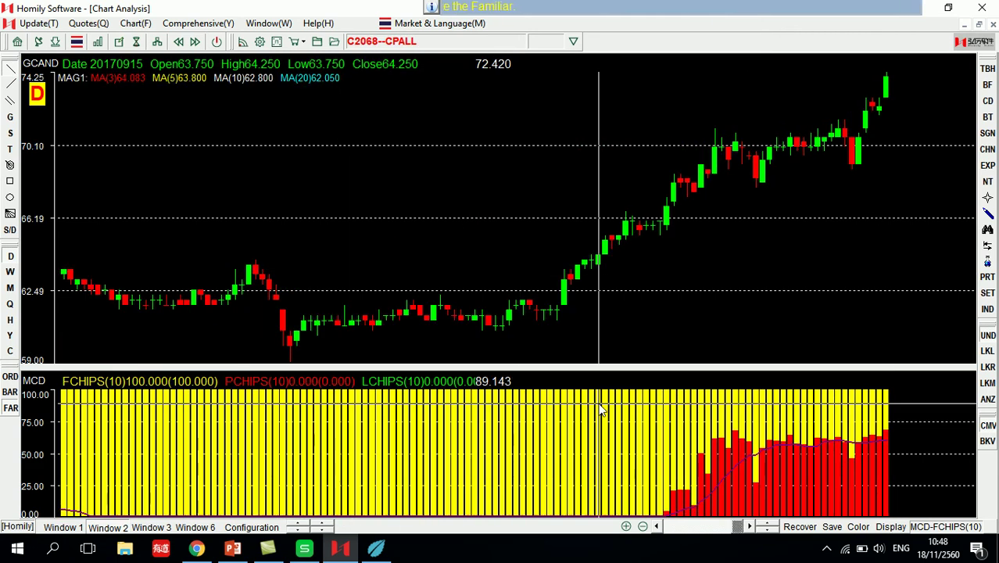
pyautogui.scroll(2, 600, 409)
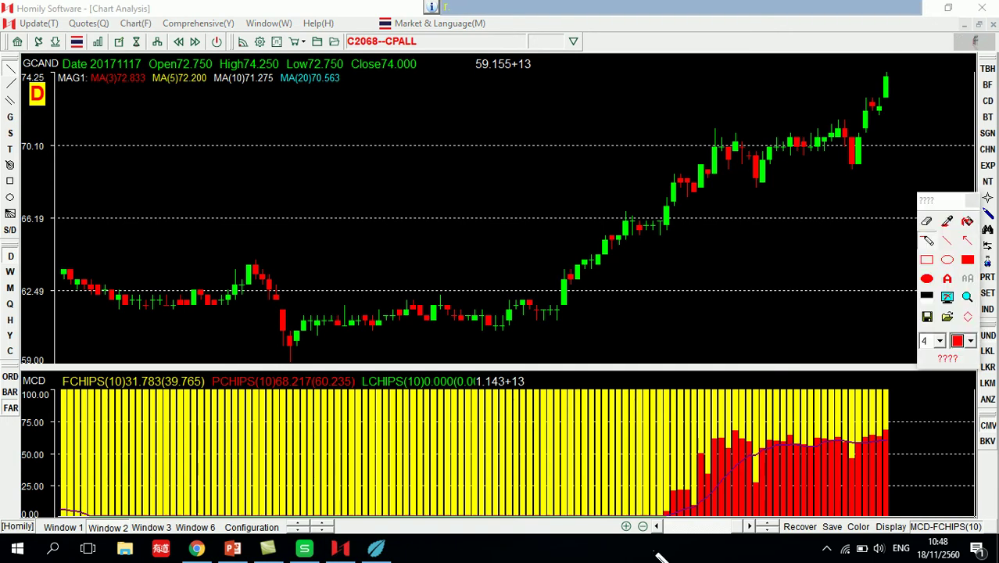
# Annotate CPALL's uptrend, sideways zigzag with its upper and lower boundaries, and breakout with blue straight lines, then exit the annotation mode.
pyautogui.click(971, 341)
pyautogui.click(970, 499)
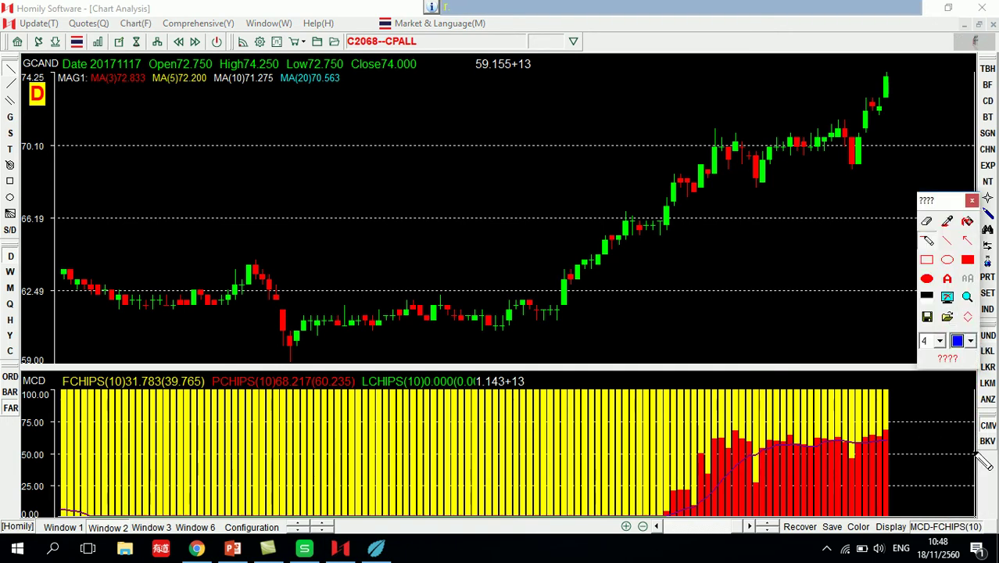
pyautogui.moveTo(938, 205)
pyautogui.mouseDown()
pyautogui.moveTo(407, 165)
pyautogui.moveTo(307, 140)
pyautogui.mouseUp()
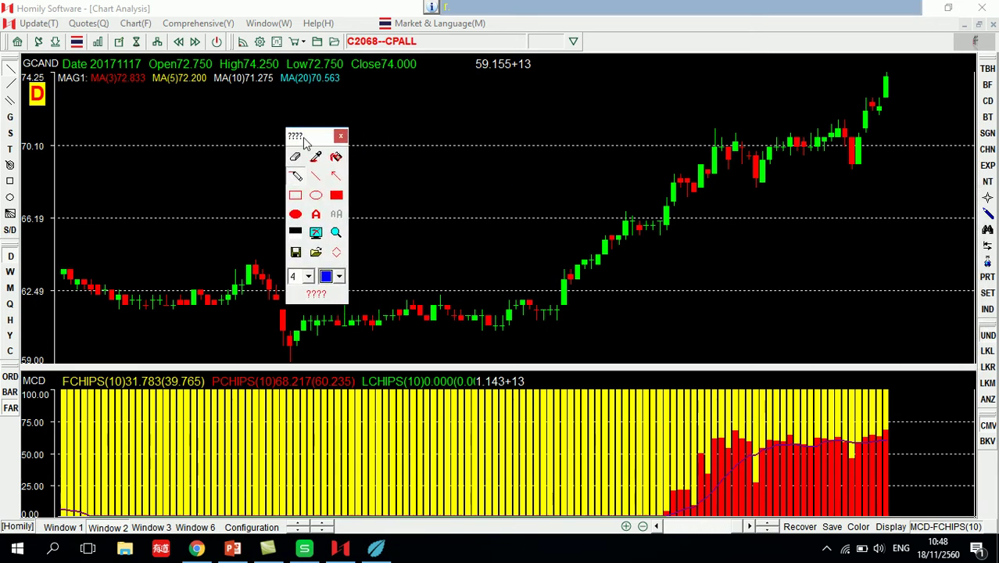
pyautogui.click(317, 176)
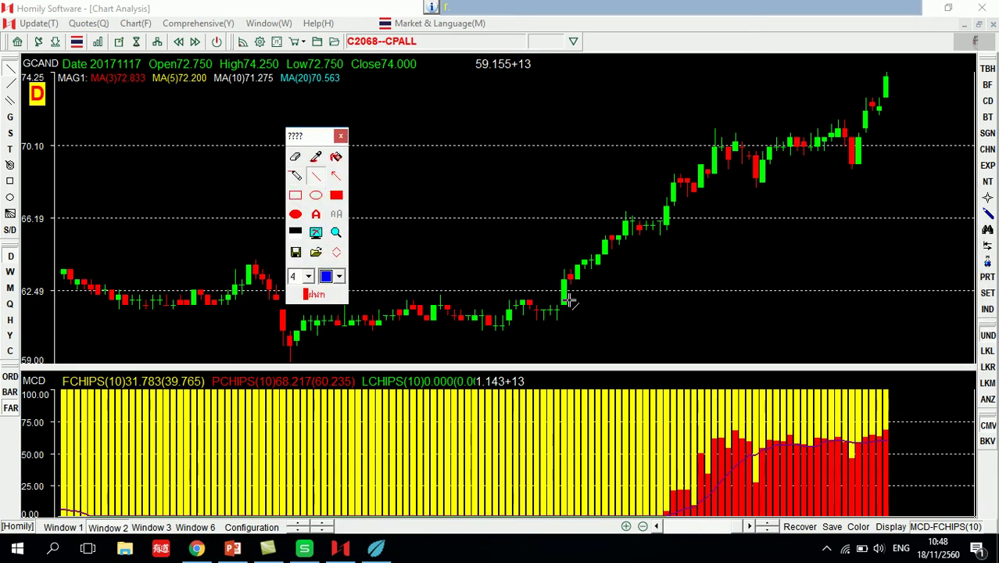
pyautogui.moveTo(571, 311)
pyautogui.mouseDown()
pyautogui.moveTo(708, 143)
pyautogui.moveTo(755, 194)
pyautogui.moveTo(779, 151)
pyautogui.mouseUp()
pyautogui.moveTo(779, 151); pyautogui.dragTo(800, 199)
pyautogui.moveTo(801, 199)
pyautogui.mouseDown()
pyautogui.moveTo(825, 150)
pyautogui.moveTo(845, 187)
pyautogui.mouseUp()
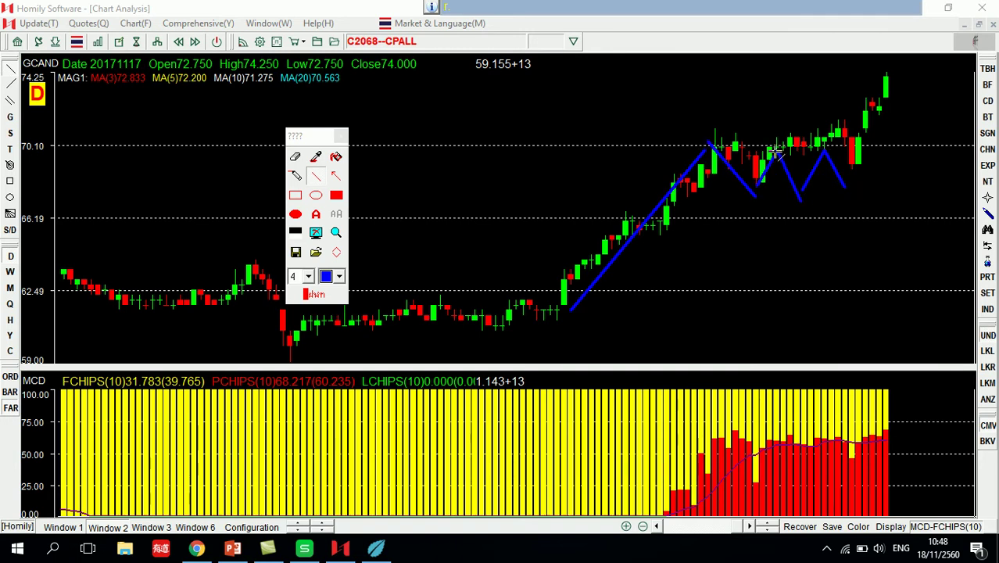
pyautogui.moveTo(718, 139)
pyautogui.mouseDown()
pyautogui.moveTo(861, 141)
pyautogui.moveTo(903, 71)
pyautogui.mouseUp()
pyautogui.moveTo(719, 197); pyautogui.dragTo(856, 192)
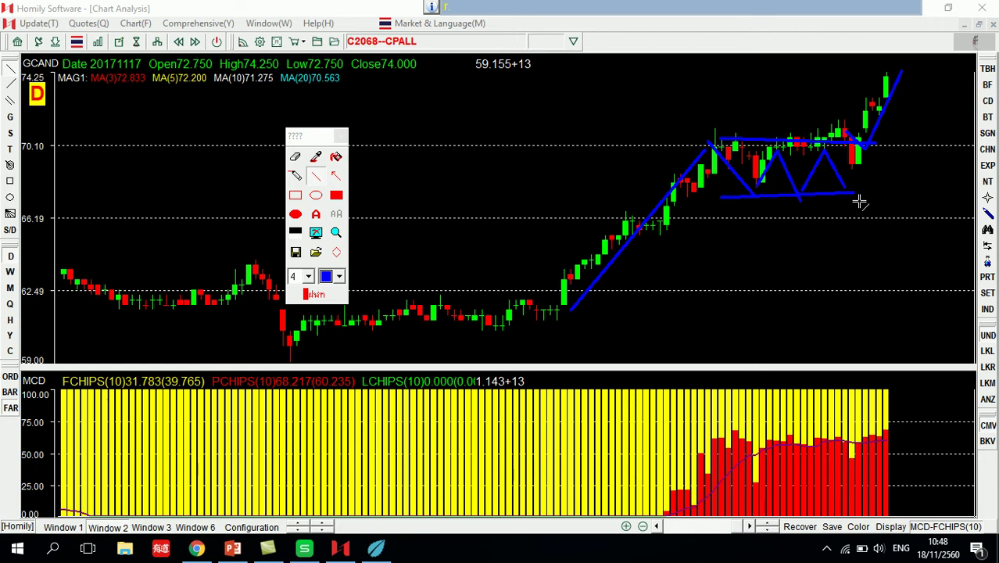
pyautogui.click(861, 203)
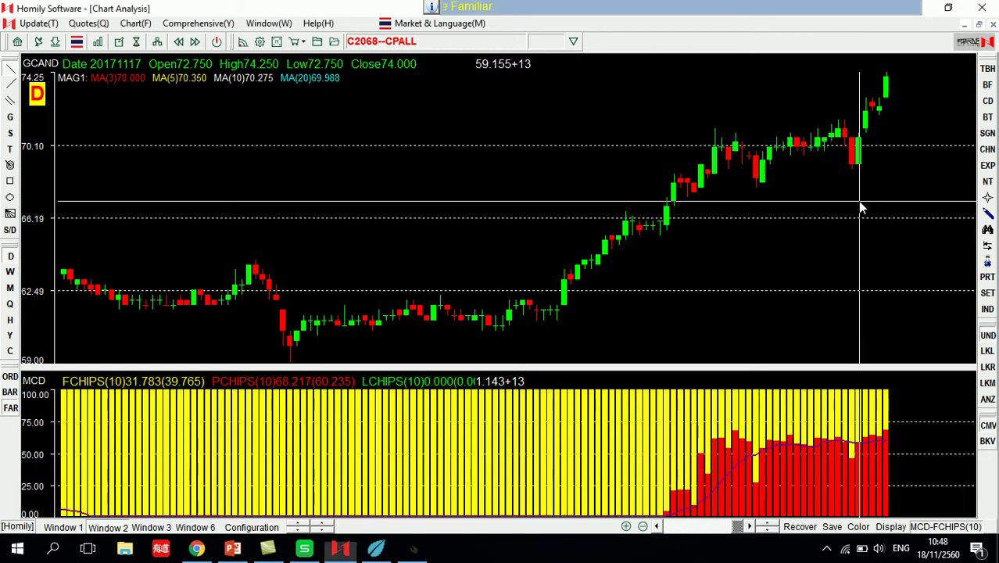
# Open the AMATA chart and trace its uptrend and the following sideways zigzag with blue straight lines.
pyautogui.write('AMATA')
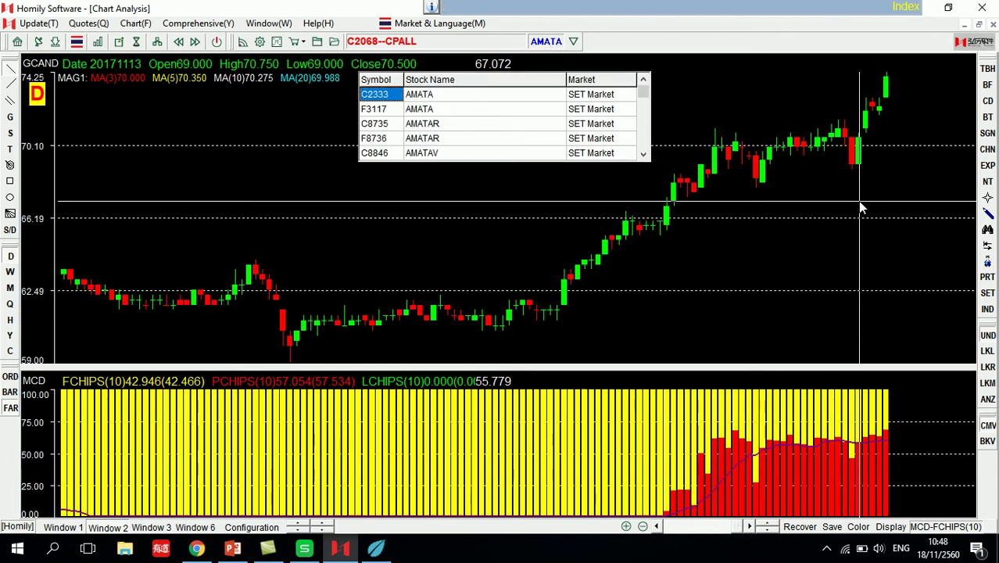
pyautogui.press('Return')
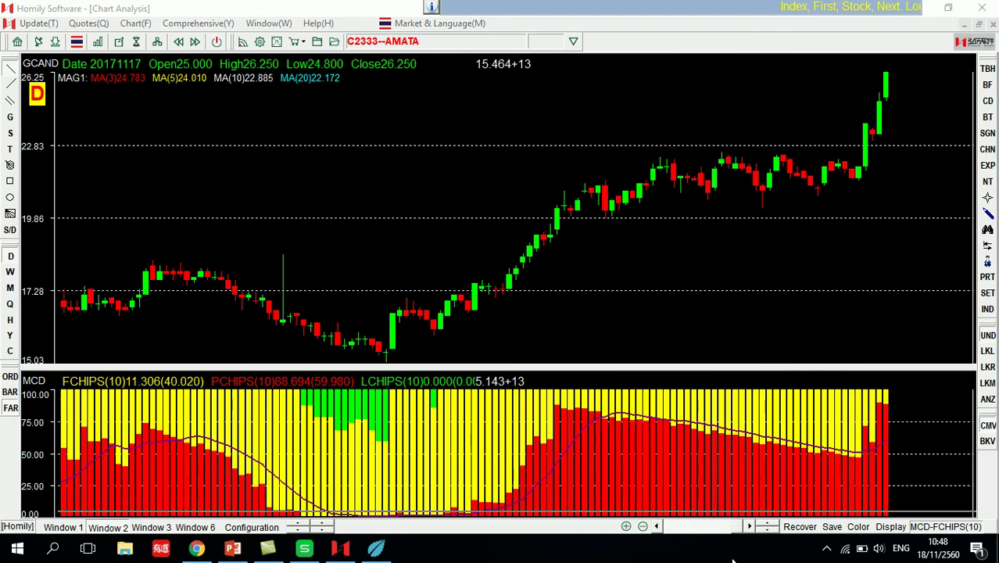
pyautogui.moveTo(318, 135); pyautogui.dragTo(239, 96)
pyautogui.click(238, 136)
pyautogui.moveTo(426, 342)
pyautogui.mouseDown()
pyautogui.moveTo(598, 212)
pyautogui.moveTo(606, 167)
pyautogui.moveTo(630, 223)
pyautogui.mouseUp()
pyautogui.moveTo(630, 223); pyautogui.dragTo(651, 166)
pyautogui.moveTo(651, 167)
pyautogui.mouseDown()
pyautogui.moveTo(704, 205)
pyautogui.moveTo(721, 163)
pyautogui.moveTo(757, 208)
pyautogui.moveTo(788, 160)
pyautogui.moveTo(819, 204)
pyautogui.moveTo(866, 178)
pyautogui.mouseUp()
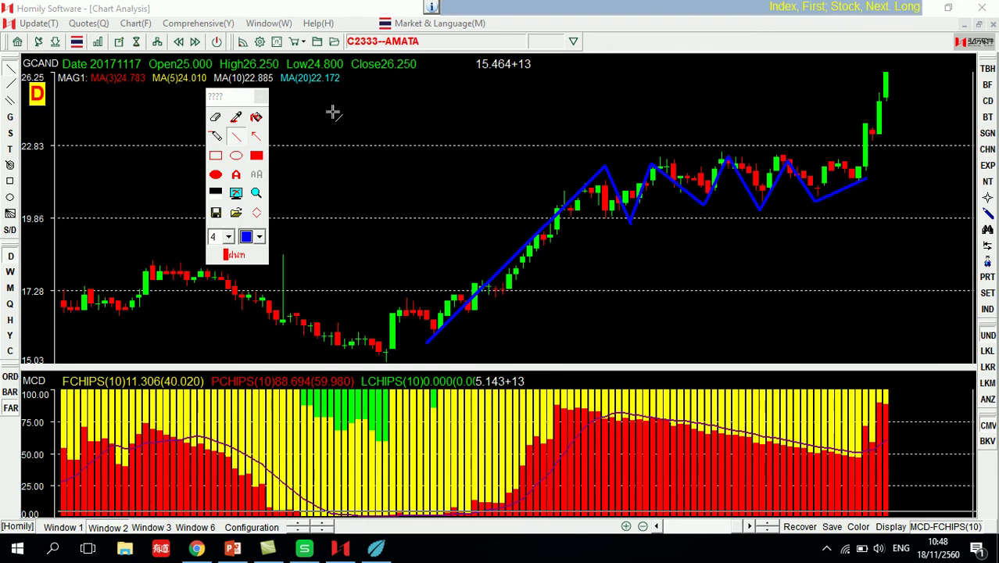
# Frame AMATA's sideways range with a blue rectangle, mark the breakout with a straight line and exit the annotation mode.
pyautogui.moveTo(602, 155)
pyautogui.mouseDown()
pyautogui.moveTo(893, 233)
pyautogui.moveTo(605, 151)
pyautogui.moveTo(875, 214)
pyautogui.mouseUp()
pyautogui.click(215, 155)
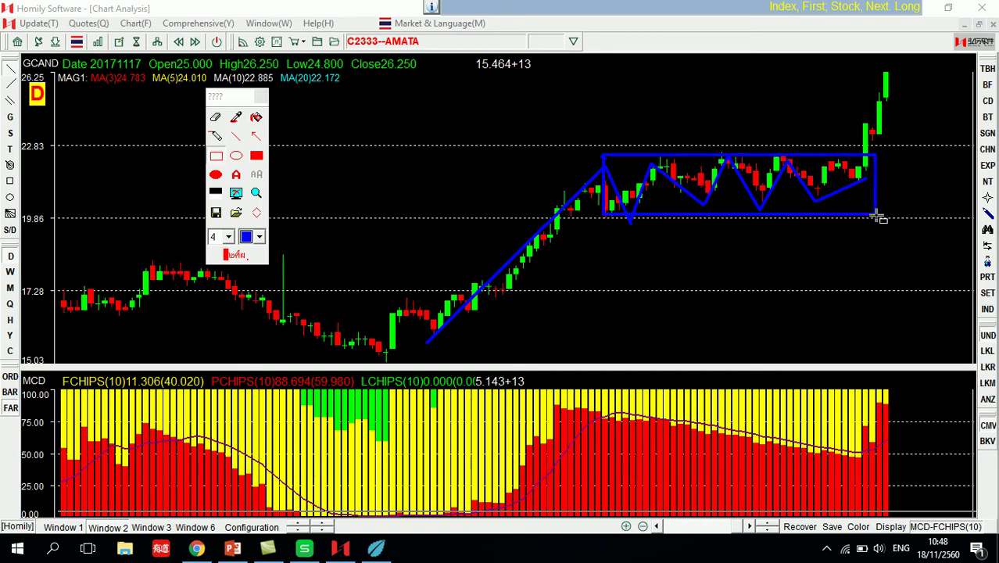
pyautogui.click(236, 136)
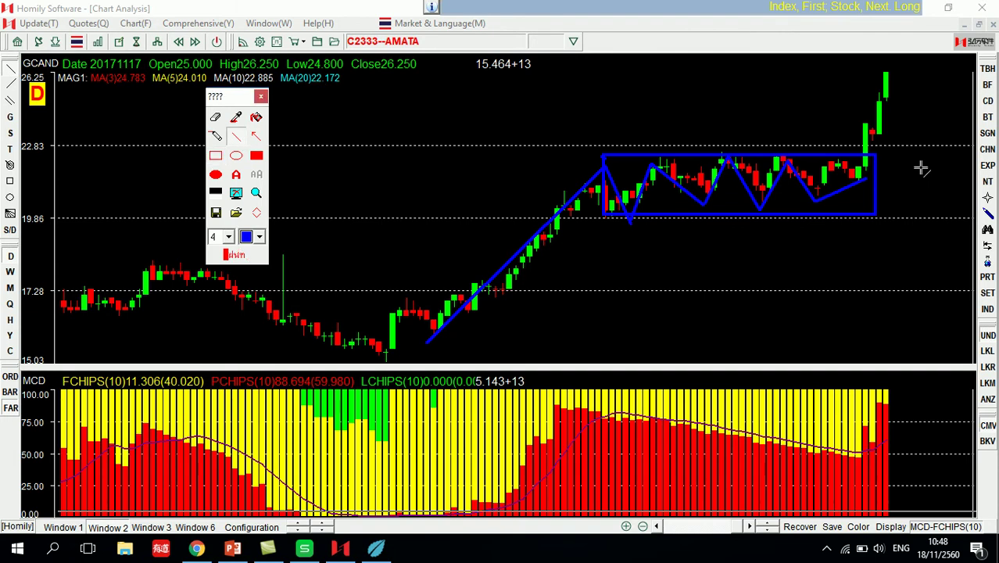
pyautogui.moveTo(871, 154); pyautogui.dragTo(905, 79)
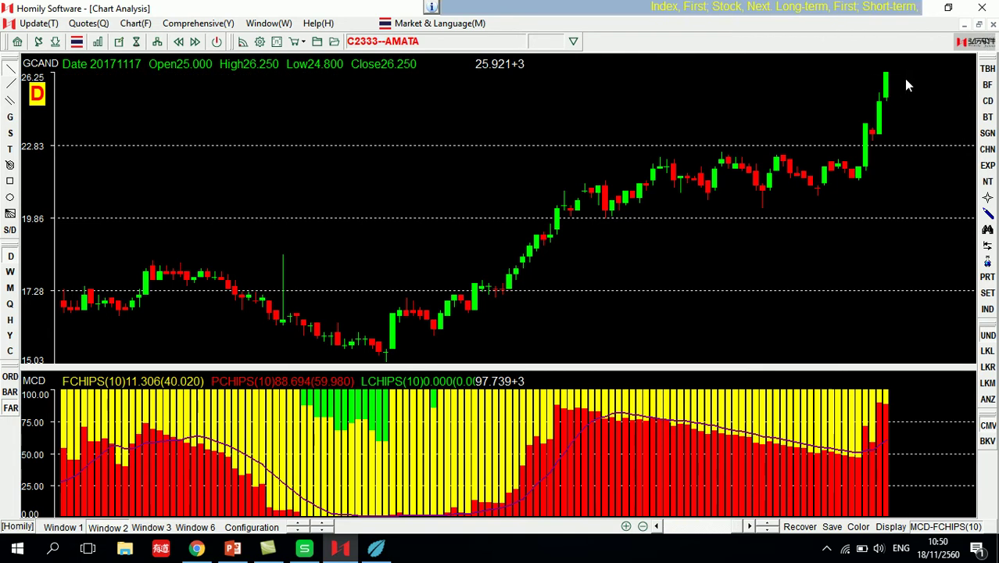
# Open the SGP chart and adjust its zoom until the 13 November 2017 candle is the last one shown.
pyautogui.write('SGP')
pyautogui.press('Return')
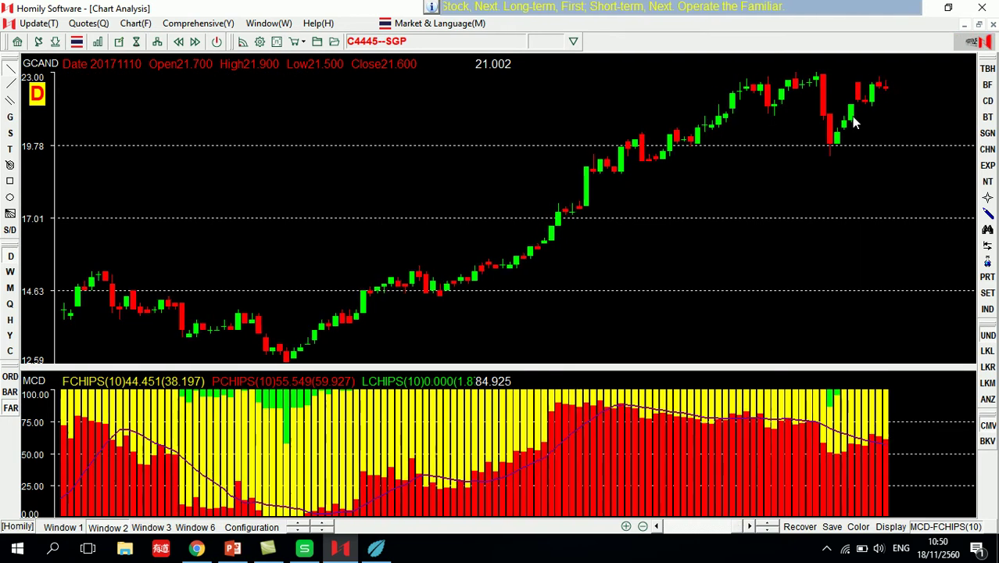
pyautogui.press('Down')
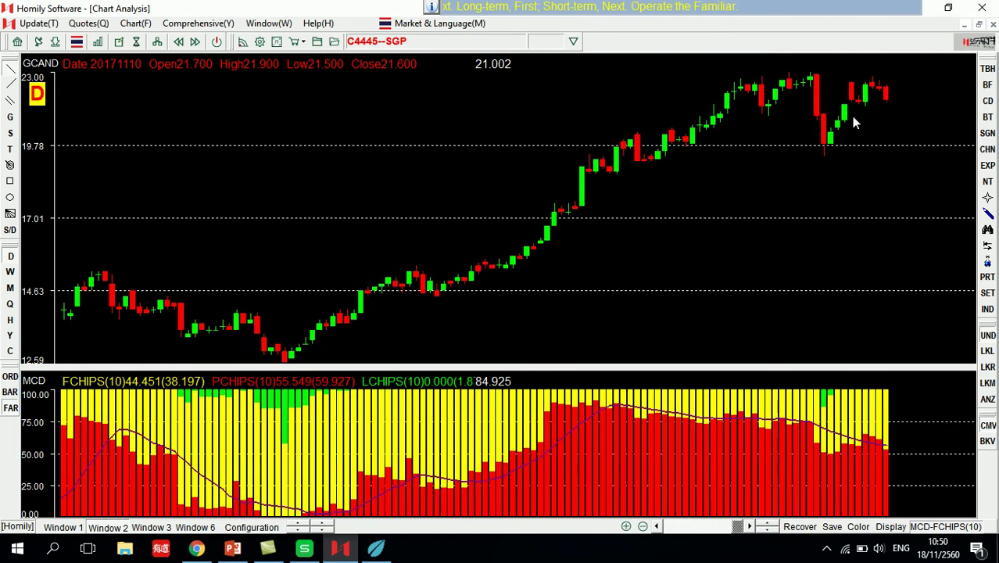
pyautogui.press('Down')
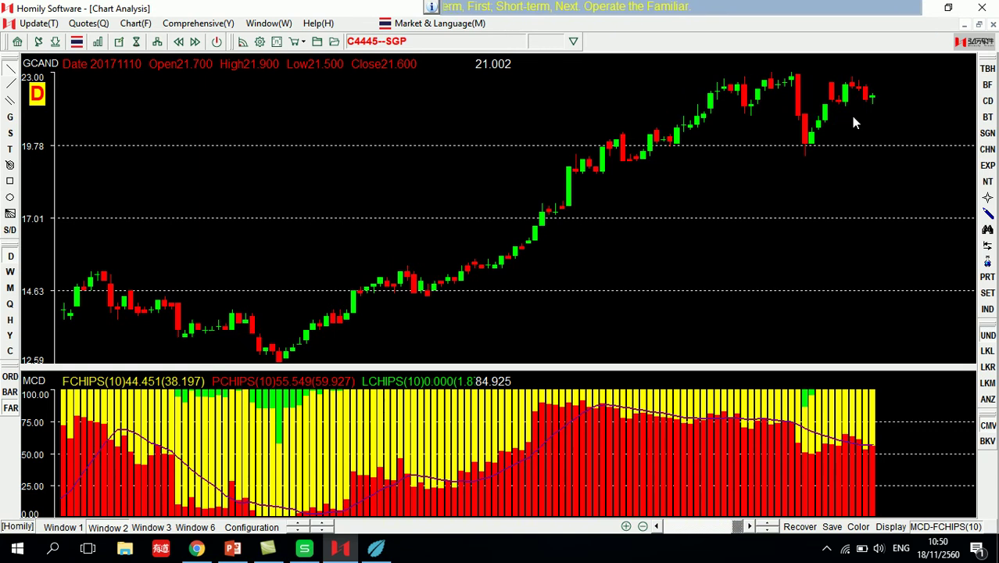
pyautogui.press('Up')
pyautogui.press('Up')
pyautogui.press('Up')
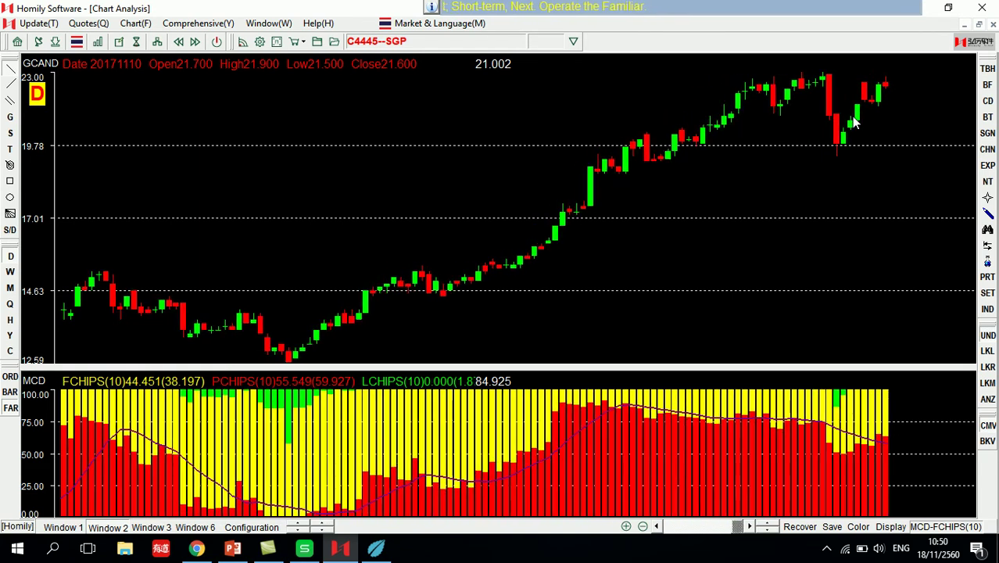
pyautogui.click(882, 105)
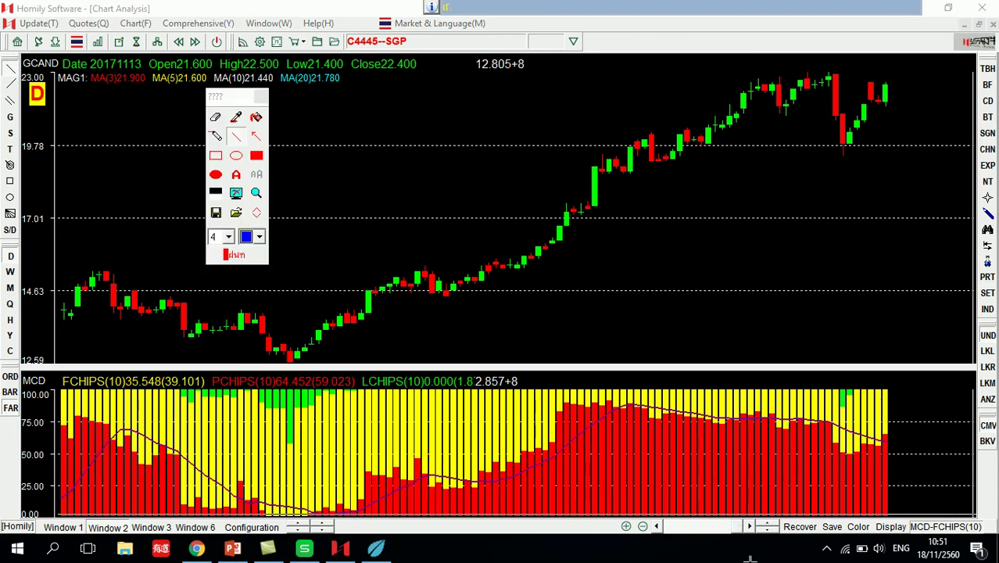
# Annotate SGP's uptrend, sharp drop, rebound and horizontal resistance at the high with blue straight lines, then exit the annotation mode.
pyautogui.click(240, 138)
pyautogui.moveTo(497, 285); pyautogui.dragTo(774, 84)
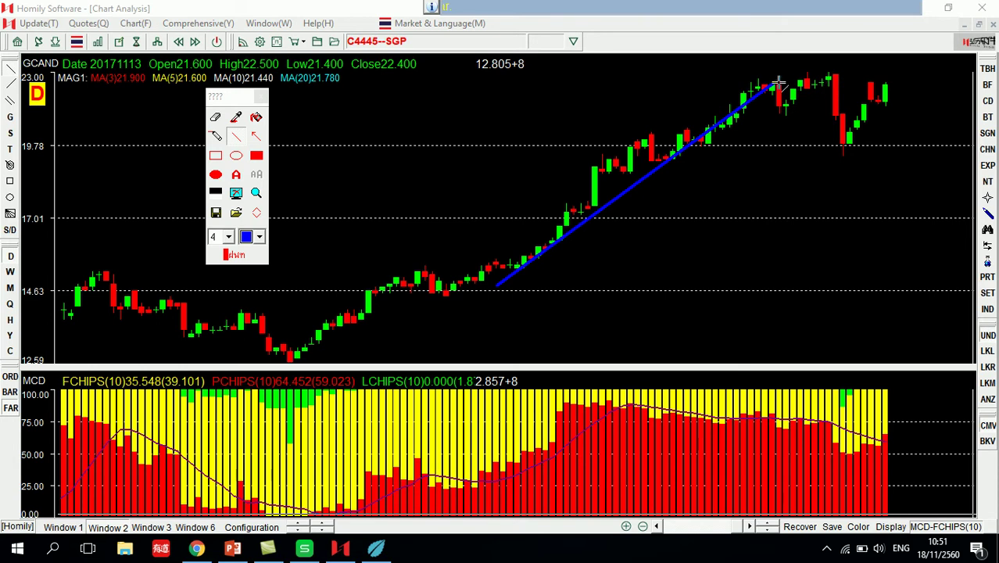
pyautogui.moveTo(835, 79)
pyautogui.mouseDown()
pyautogui.moveTo(842, 140)
pyautogui.moveTo(881, 101)
pyautogui.mouseUp()
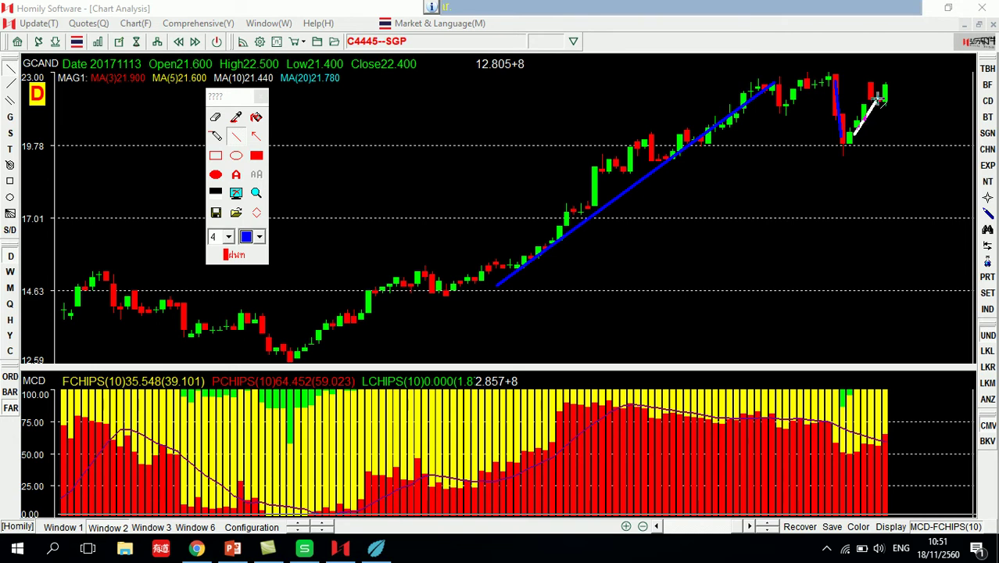
pyautogui.moveTo(836, 76); pyautogui.dragTo(932, 75)
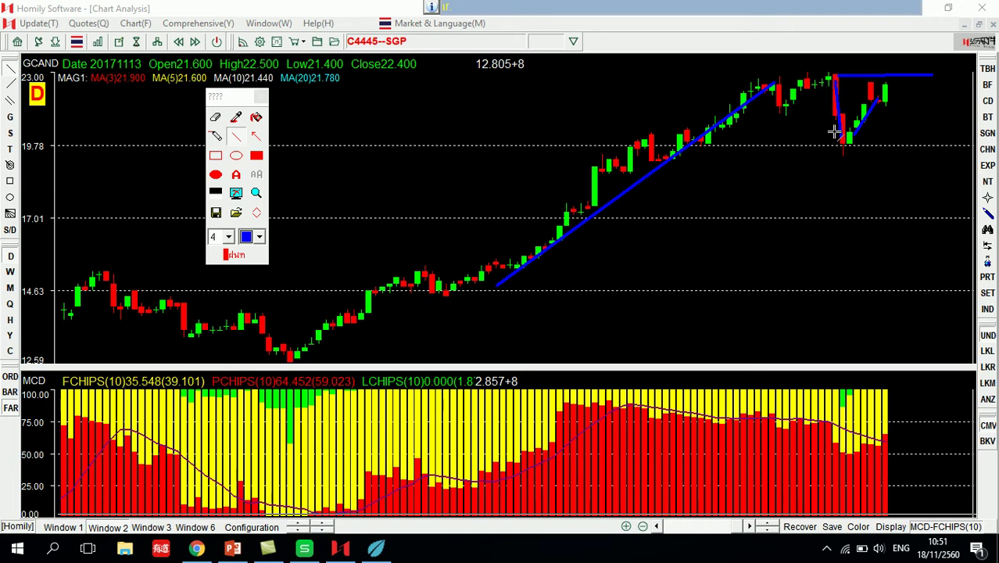
pyautogui.moveTo(858, 136); pyautogui.dragTo(879, 107)
pyautogui.rightClick(877, 117)
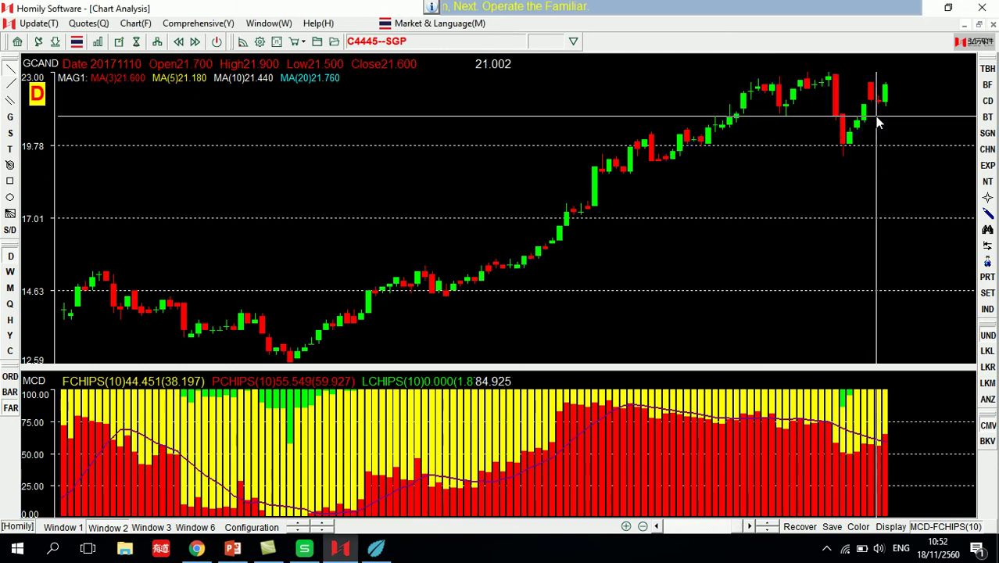
# Show SGP in the Window 1 layout and draw blue lines for its resistance, rise, drop, rebound and a possible pullback.
pyautogui.click(69, 528)
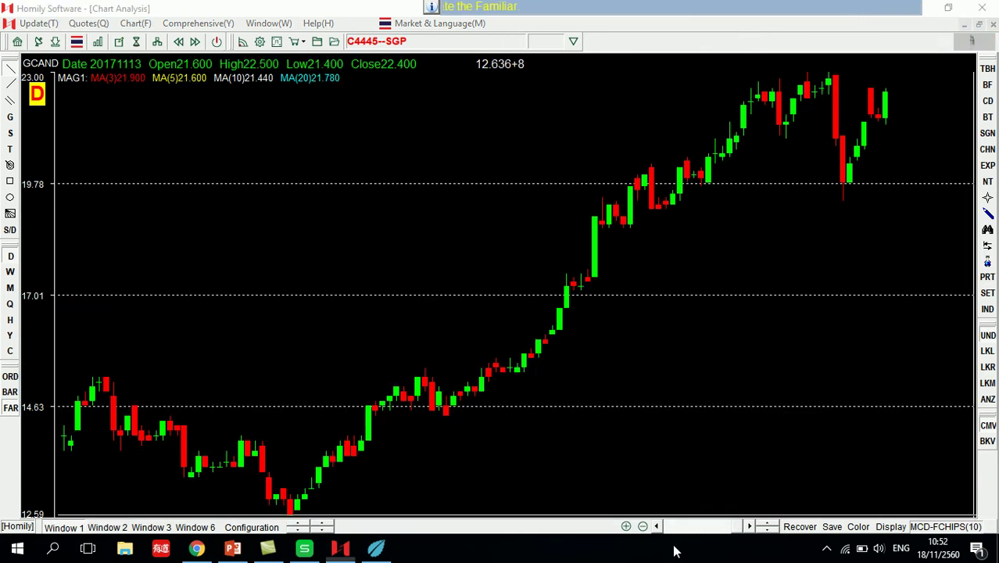
pyautogui.hotkey('ctrl', 'd')
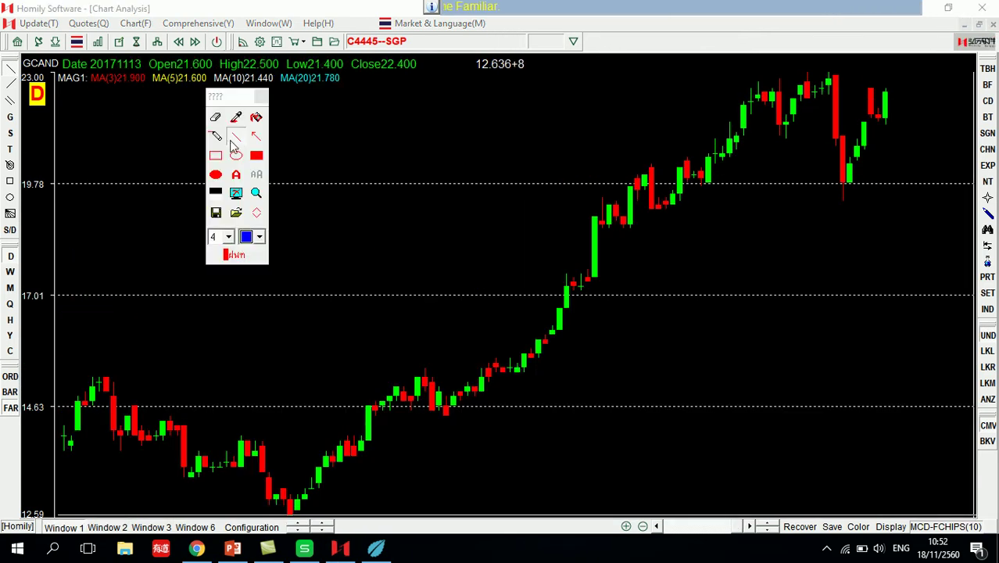
pyautogui.moveTo(237, 97); pyautogui.dragTo(139, 109)
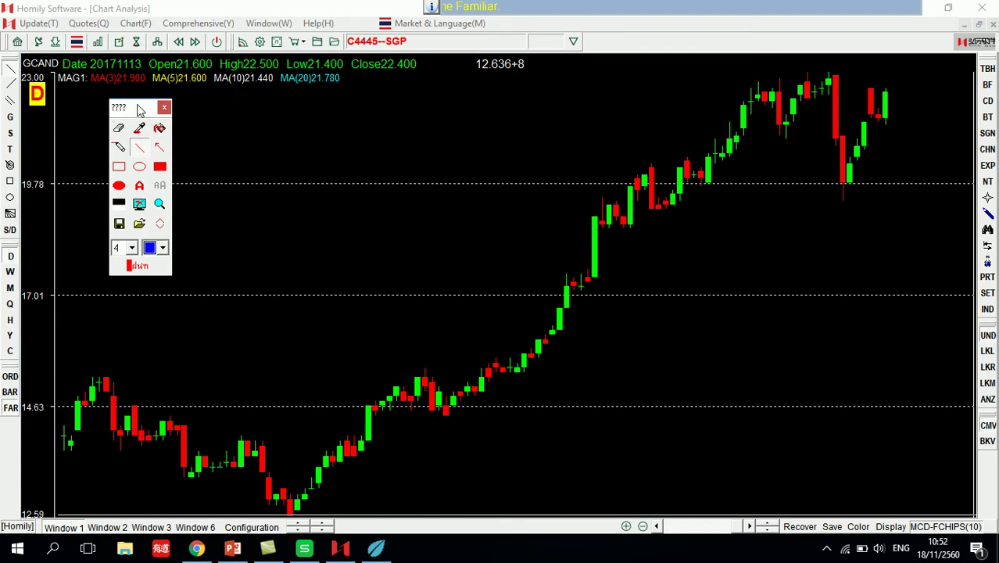
pyautogui.click(139, 151)
pyautogui.moveTo(827, 79)
pyautogui.mouseDown()
pyautogui.moveTo(980, 80)
pyautogui.moveTo(828, 81)
pyautogui.moveTo(936, 73)
pyautogui.mouseUp()
pyautogui.moveTo(720, 177)
pyautogui.mouseDown()
pyautogui.moveTo(808, 75)
pyautogui.moveTo(839, 193)
pyautogui.moveTo(884, 93)
pyautogui.mouseUp()
pyautogui.moveTo(884, 93); pyautogui.dragTo(903, 159)
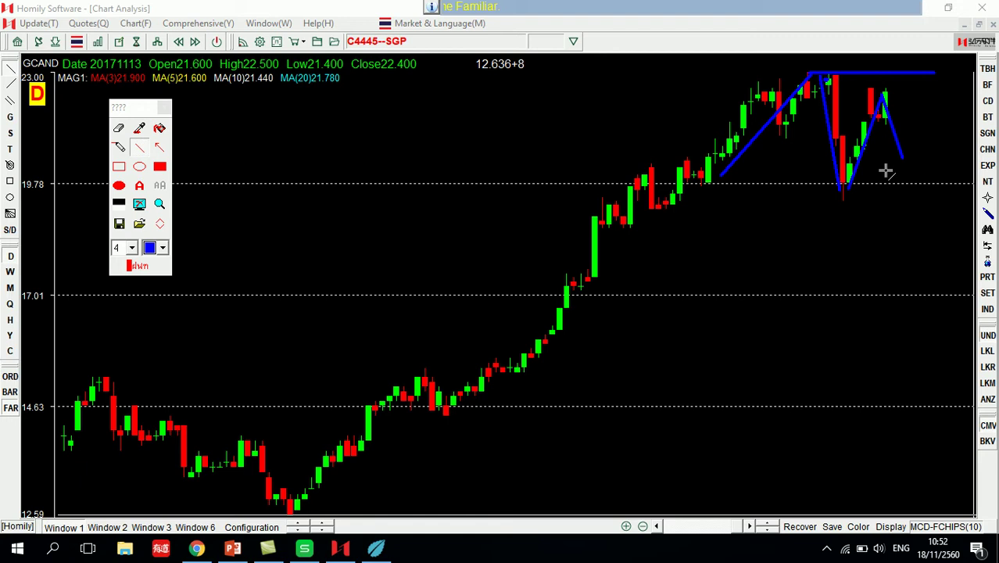
# Add two more blue rise-and-pullback projections for SGP, one peaking near the resistance line and one slightly above it.
pyautogui.moveTo(851, 186); pyautogui.dragTo(903, 78)
pyautogui.click(903, 78)
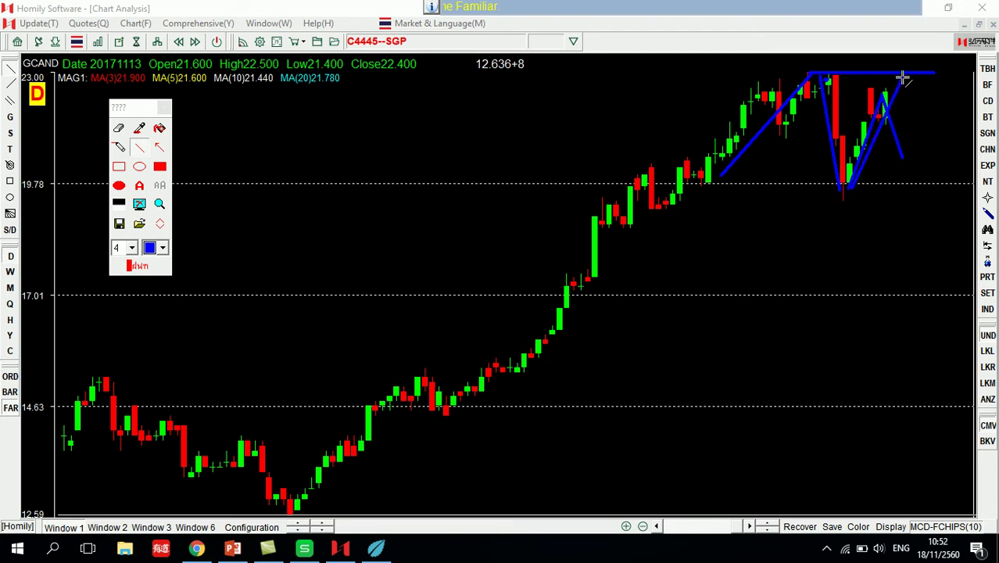
pyautogui.click(934, 160)
pyautogui.moveTo(875, 164)
pyautogui.mouseDown()
pyautogui.moveTo(916, 50)
pyautogui.moveTo(941, 100)
pyautogui.moveTo(940, 126)
pyautogui.mouseUp()
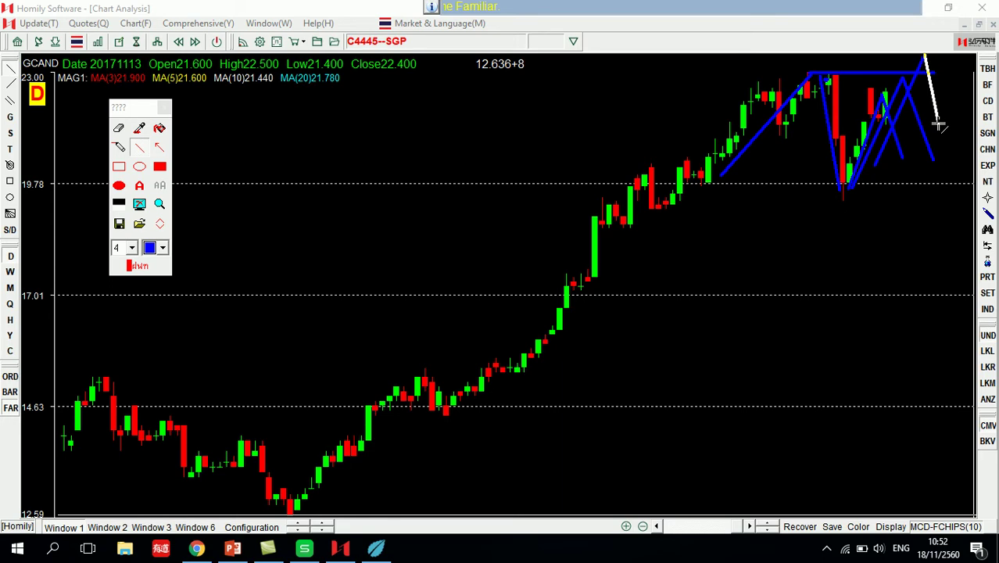
pyautogui.moveTo(940, 126); pyautogui.dragTo(940, 124)
# Change the line colour to magenta and draw SGP's resistance with a breakout, short pullback and continued rise above it.
pyautogui.click(163, 248)
pyautogui.click(163, 413)
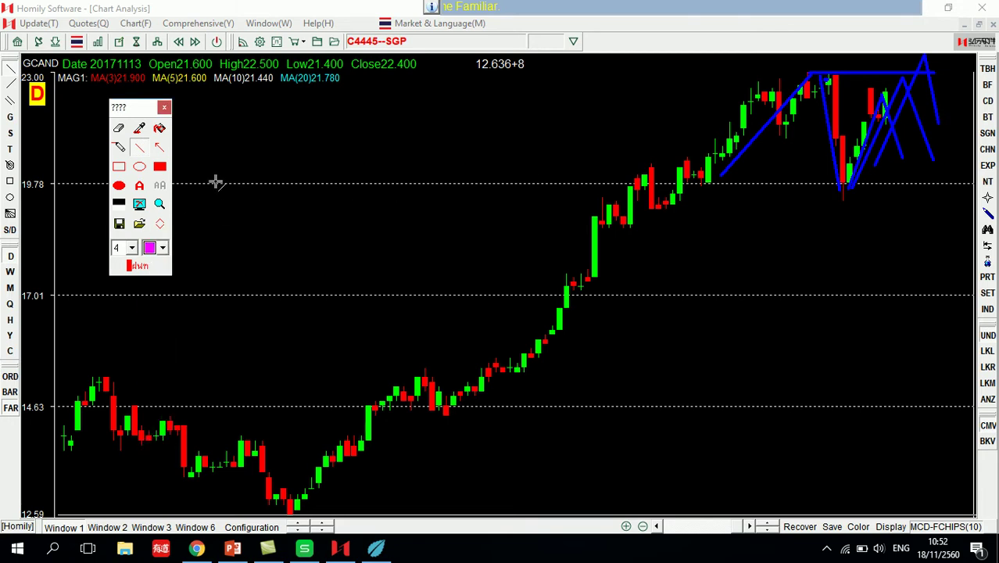
pyautogui.moveTo(866, 187); pyautogui.dragTo(943, 50)
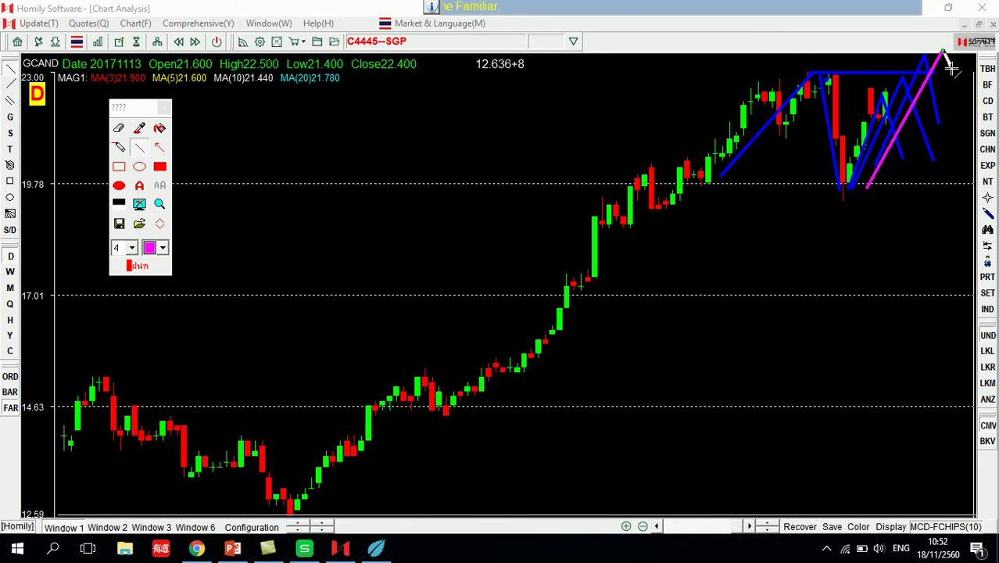
pyautogui.moveTo(952, 69); pyautogui.dragTo(952, 68)
pyautogui.moveTo(824, 74); pyautogui.dragTo(978, 25)
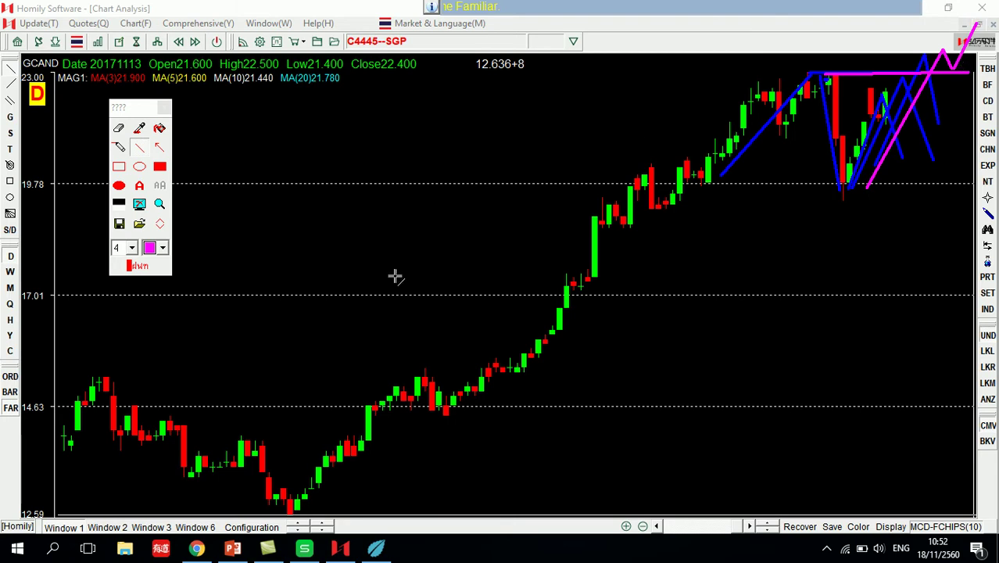
# Sketch a magenta rise, pullback to a support line and rebound in the empty chart area with short marks, then exit annotation mode.
pyautogui.moveTo(298, 341)
pyautogui.mouseDown()
pyautogui.moveTo(350, 170)
pyautogui.moveTo(380, 282)
pyautogui.moveTo(426, 150)
pyautogui.moveTo(500, 126)
pyautogui.mouseUp()
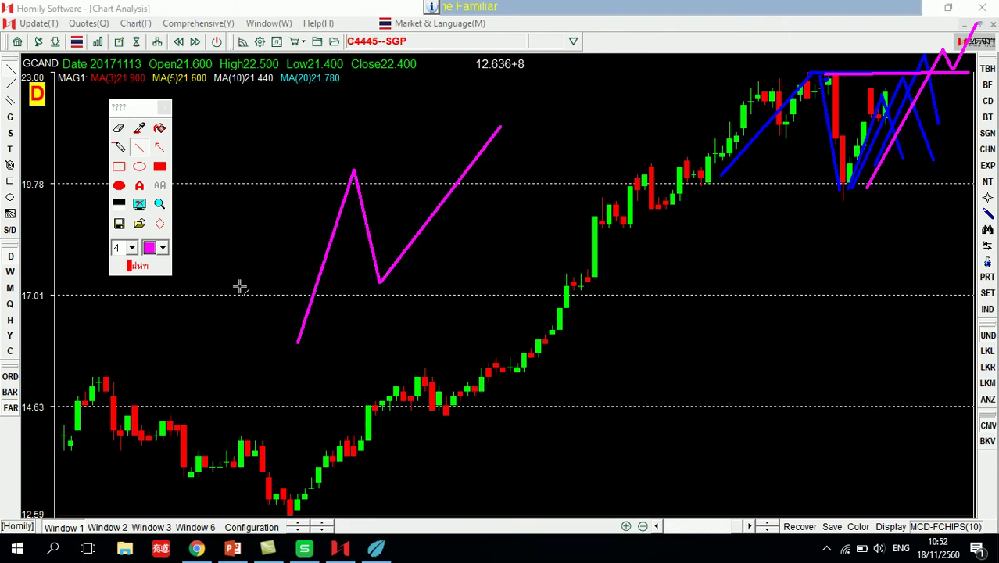
pyautogui.moveTo(223, 268); pyautogui.dragTo(449, 285)
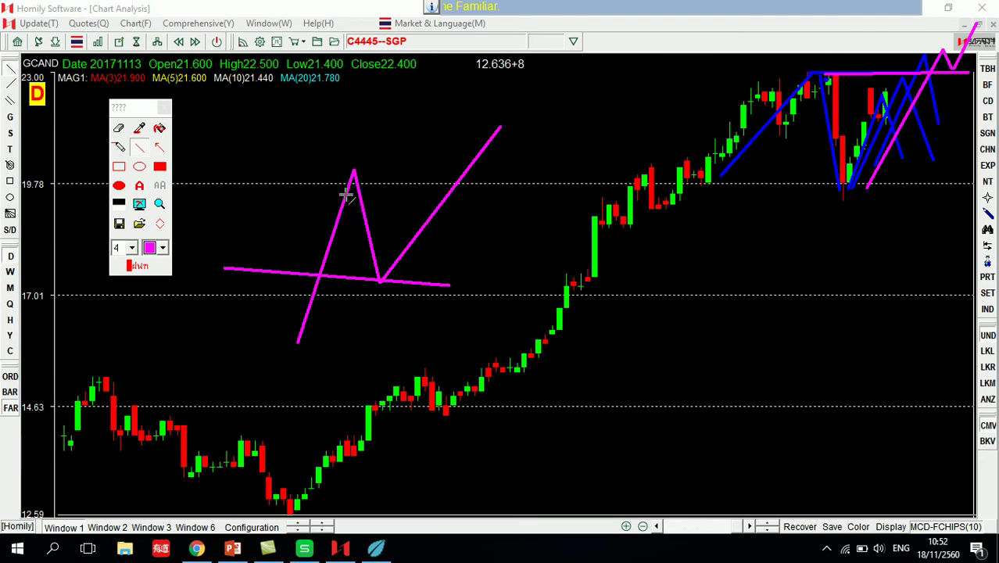
pyautogui.moveTo(331, 214)
pyautogui.mouseDown()
pyautogui.moveTo(372, 214)
pyautogui.moveTo(370, 205)
pyautogui.moveTo(351, 195)
pyautogui.moveTo(350, 260)
pyautogui.mouseUp()
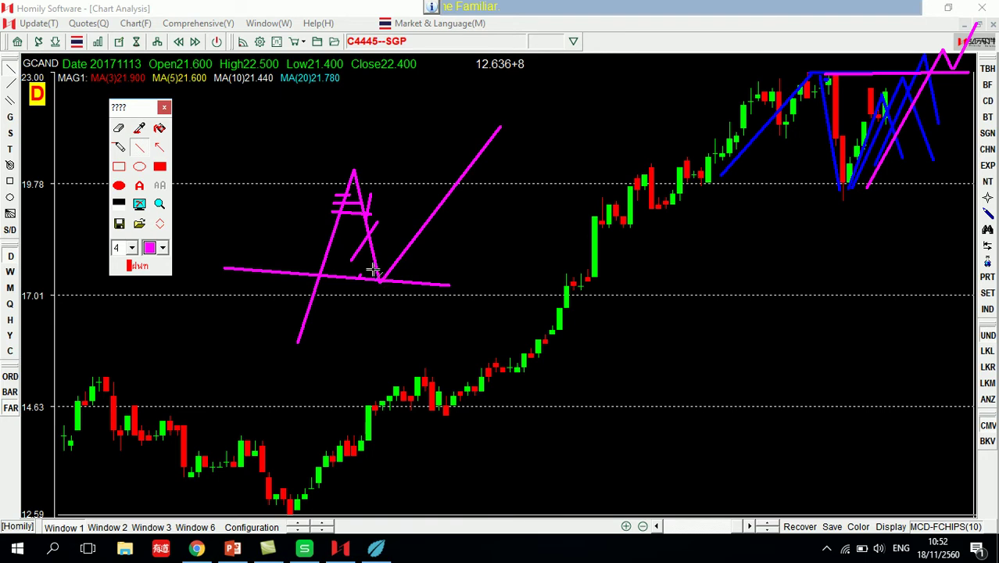
pyautogui.moveTo(367, 263); pyautogui.dragTo(384, 282)
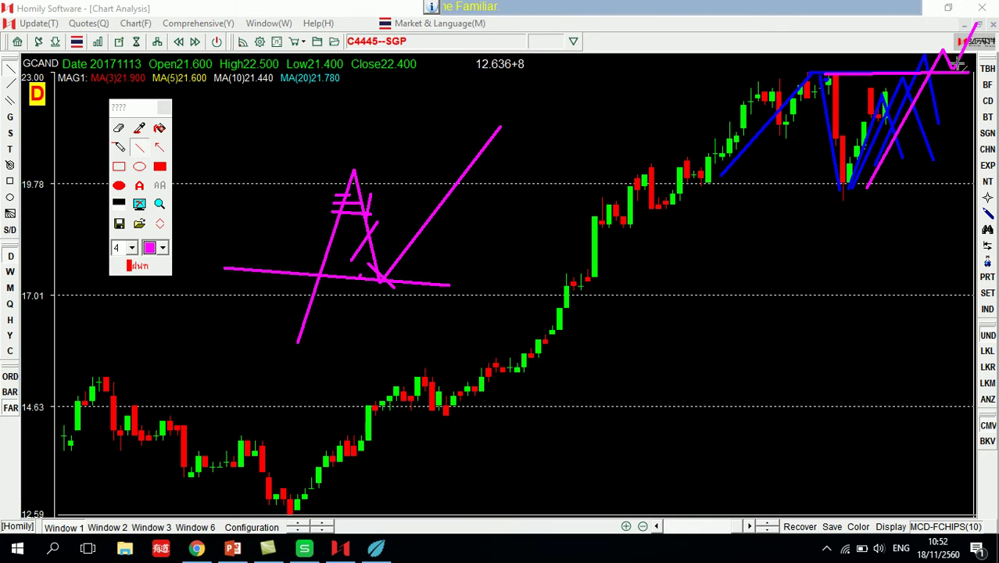
pyautogui.moveTo(953, 69); pyautogui.dragTo(970, 61)
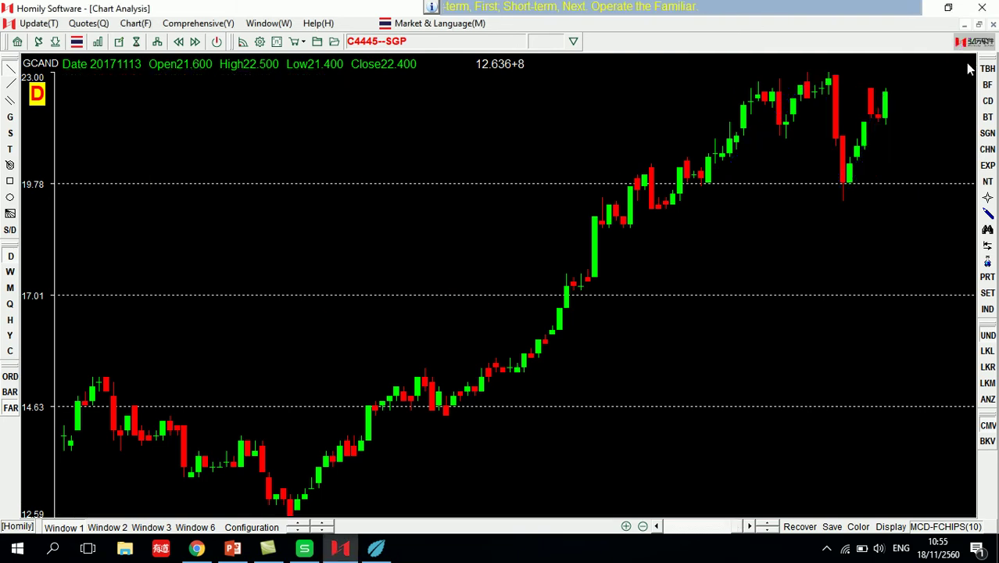
# Open the TKN chart and overlay the BBE indicator from the Eight Experts group.
pyautogui.write('TKN')
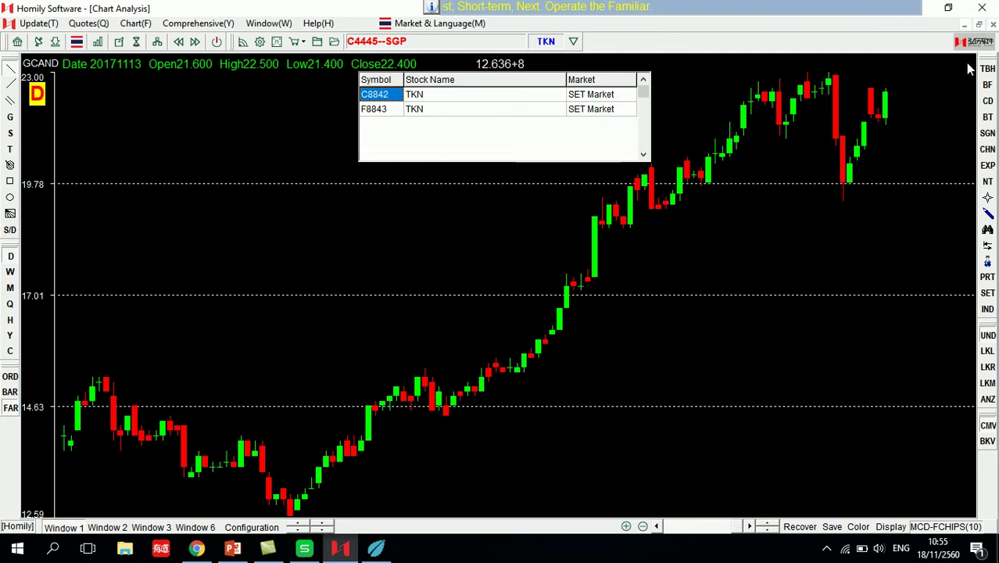
pyautogui.press('Return')
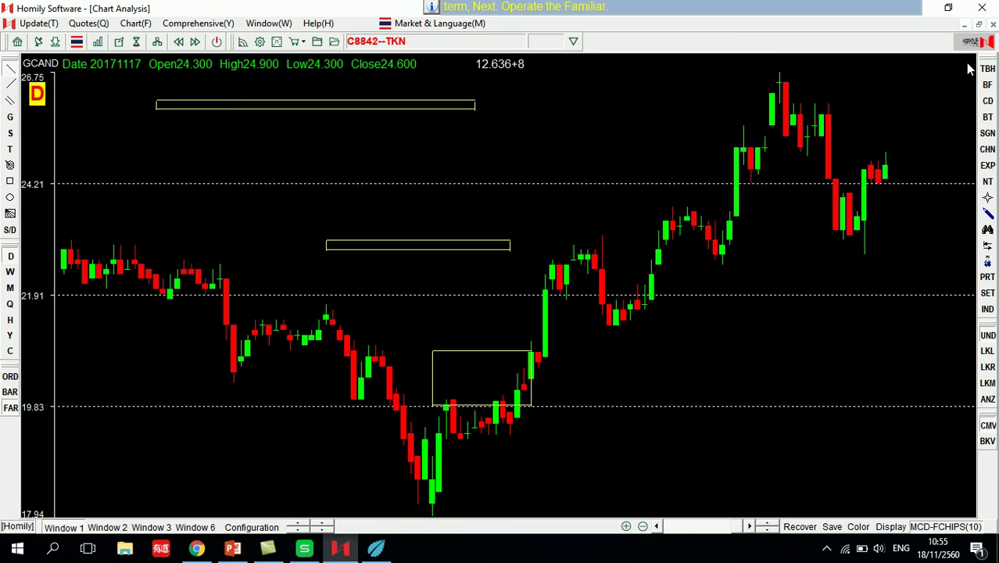
pyautogui.click(989, 167)
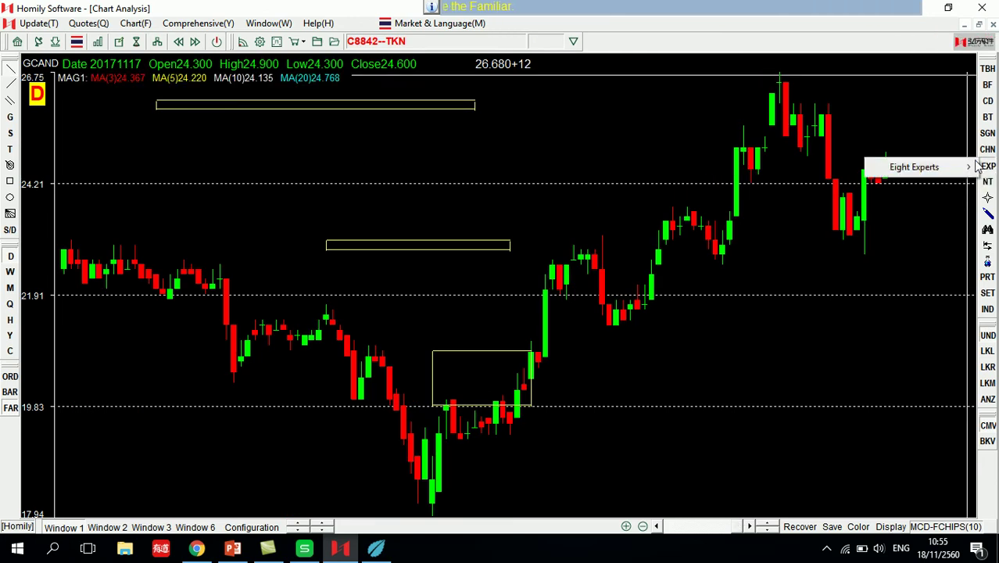
pyautogui.moveTo(958, 166)
pyautogui.click(816, 217)
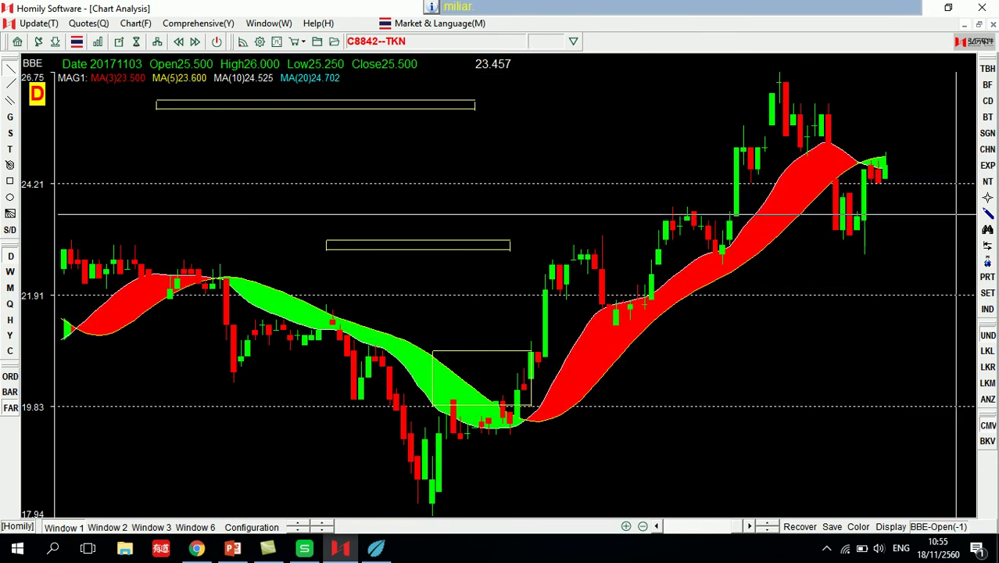
# Apply the SGN signal colouring to TKN's candlesticks and bring up interval statistics for 26/9/2560 to 4/10/2560.
pyautogui.click(989, 135)
pyautogui.click(966, 135)
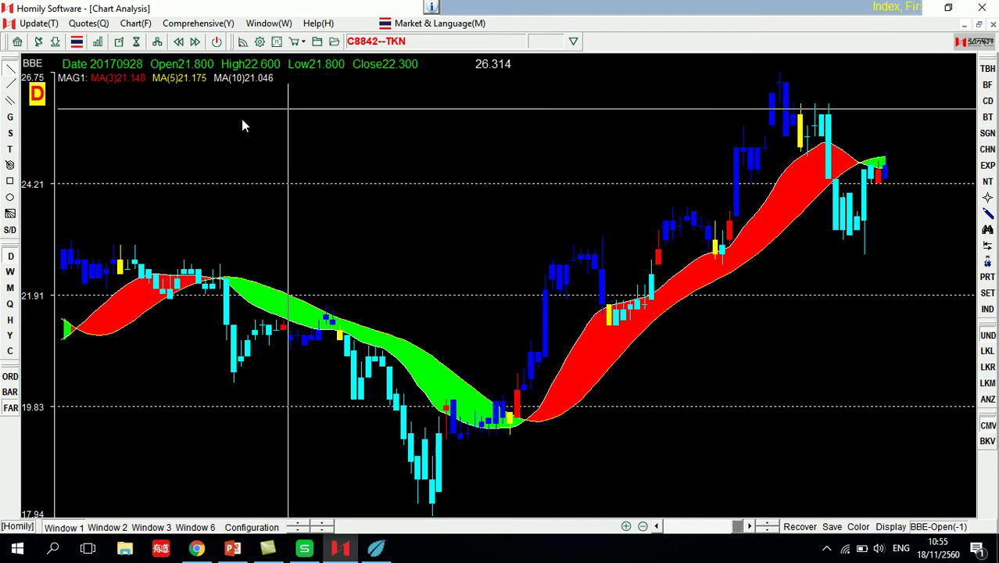
pyautogui.moveTo(640, 232); pyautogui.dragTo(685, 289)
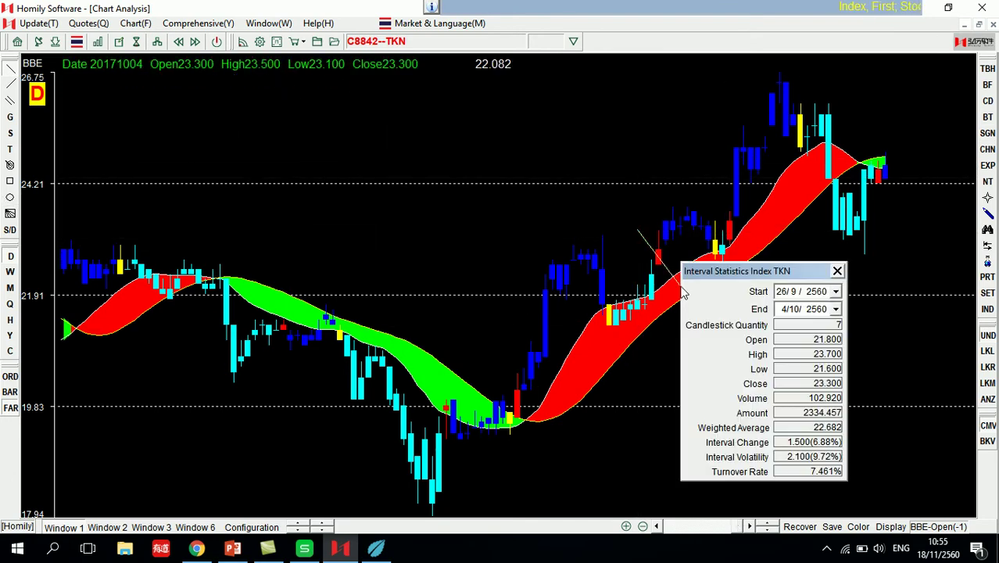
# Close the interval statistics and draw ellipses around the two red signal candles on TKN's rise above the red BBE band.
pyautogui.click(837, 270)
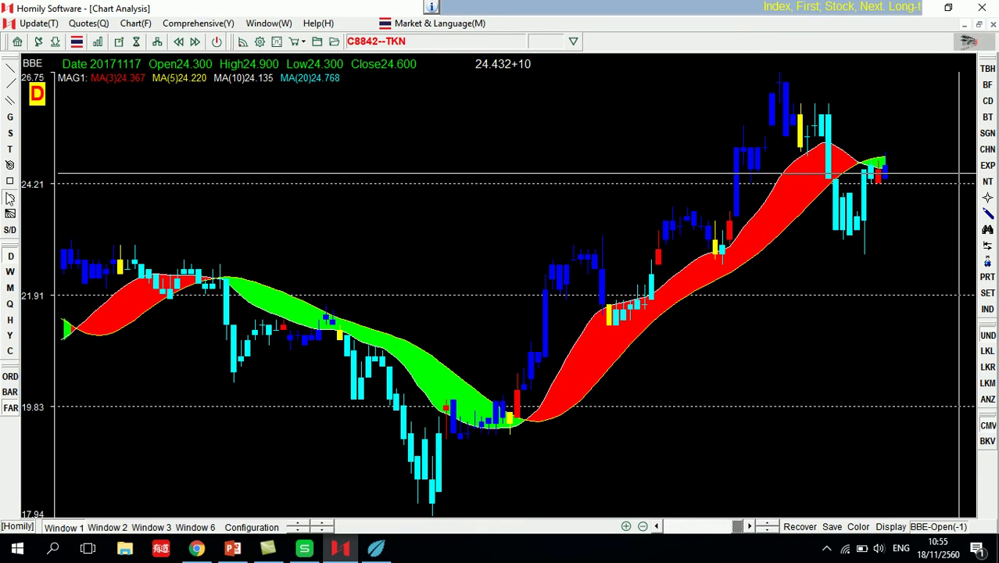
pyautogui.moveTo(661, 260); pyautogui.dragTo(680, 243)
pyautogui.moveTo(715, 201); pyautogui.dragTo(749, 239)
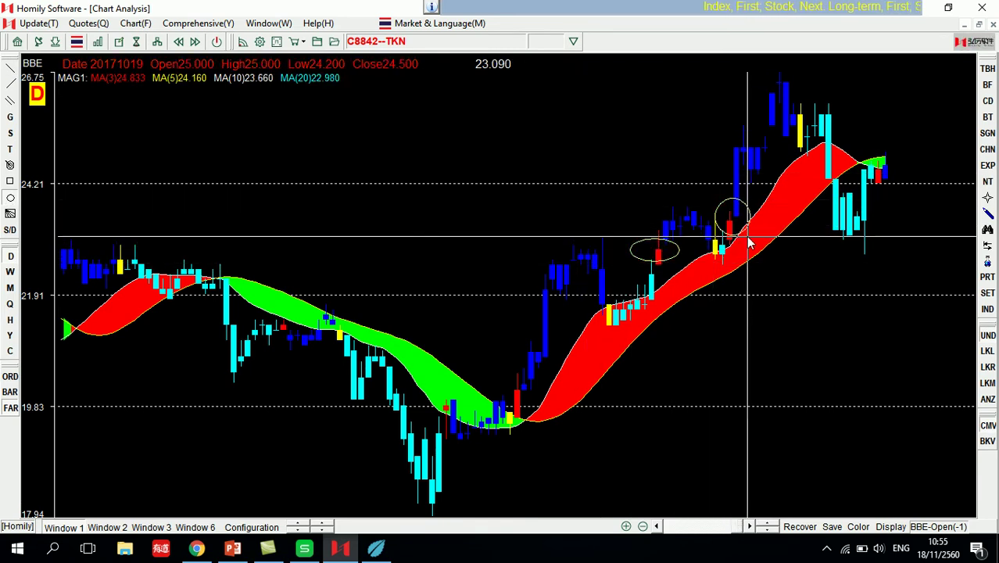
# Roll TKN's chart back to the second circled candle and draw a thin horizontal rectangle along the earlier high through the pullback lows.
pyautogui.scroll(2, 747, 243)
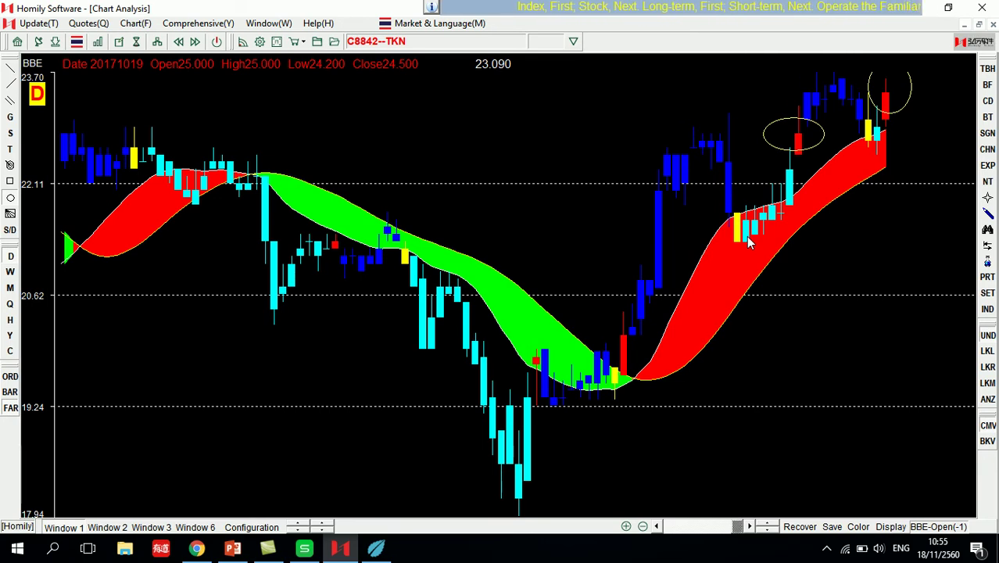
pyautogui.click(743, 223)
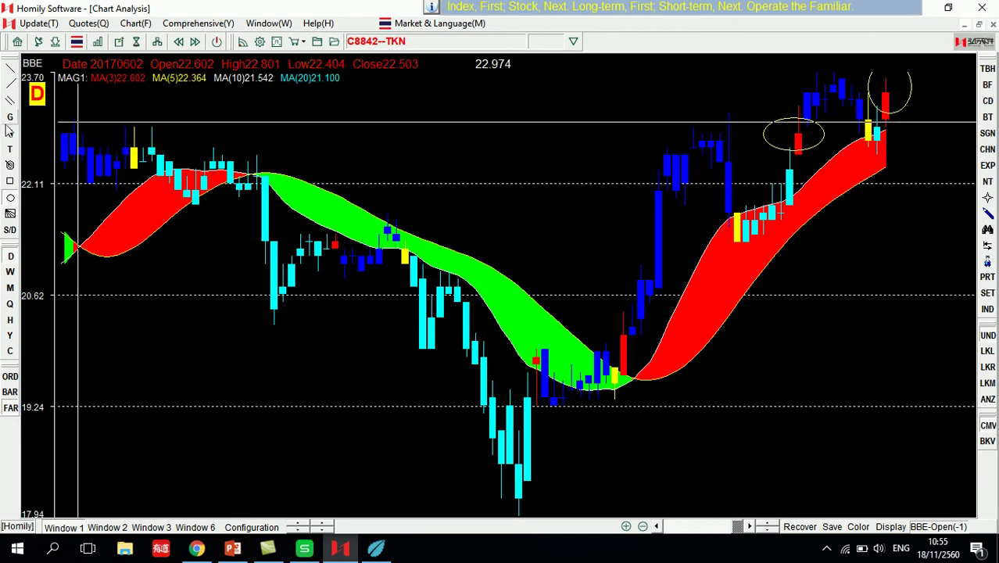
pyautogui.click(10, 180)
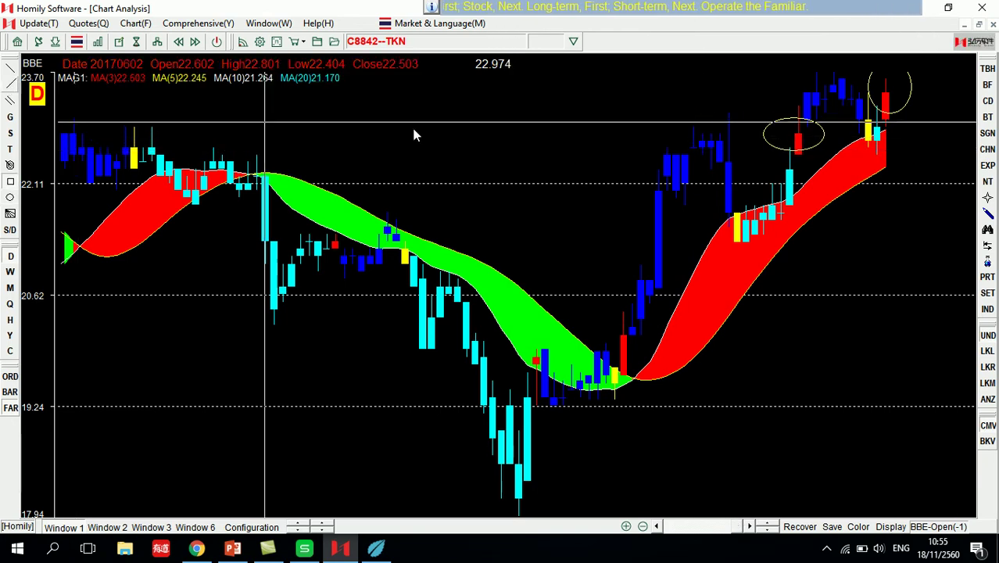
pyautogui.moveTo(693, 137); pyautogui.dragTo(974, 139)
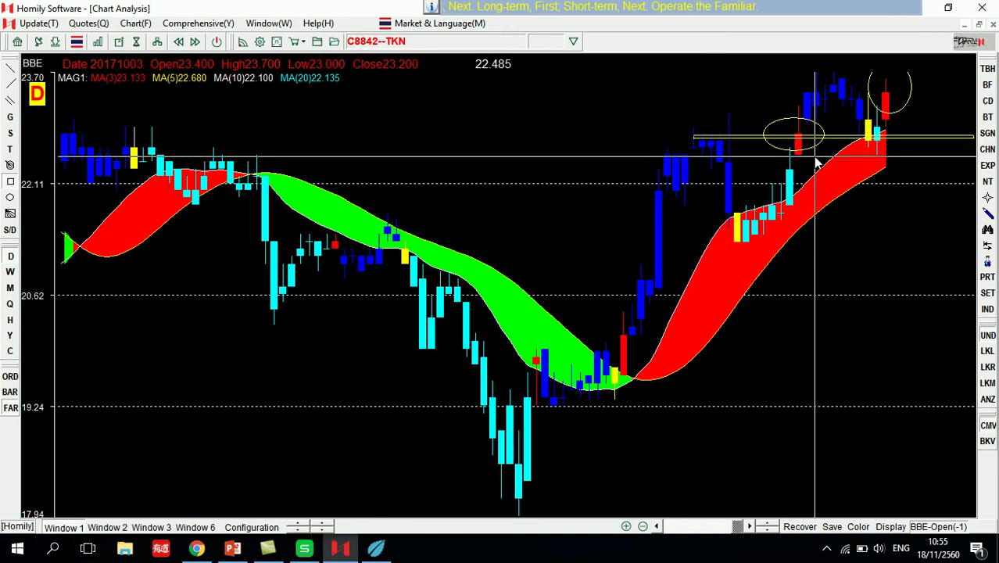
# Turn off the Strong Signal (Weekly) colouring and mark TKN's breakout and rebound candles with magenta annotation ellipses.
pyautogui.click(988, 133)
pyautogui.click(963, 133)
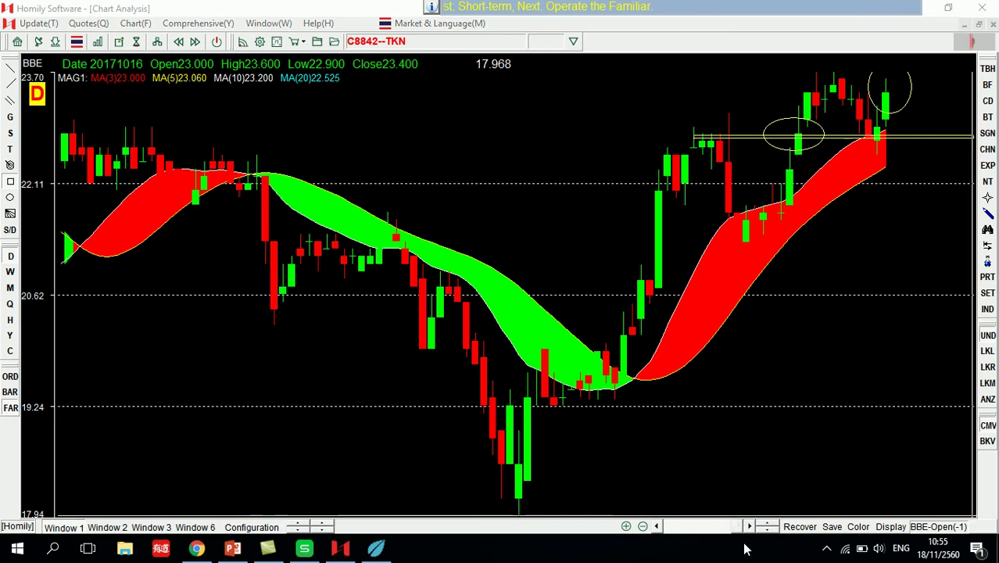
pyautogui.press('F2')
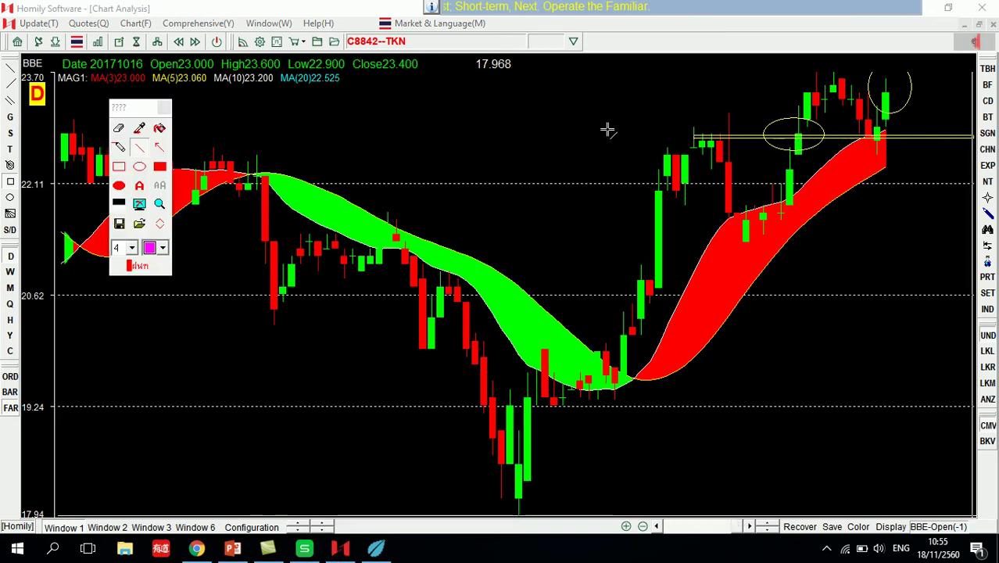
pyautogui.click(139, 166)
pyautogui.moveTo(765, 123); pyautogui.dragTo(828, 159)
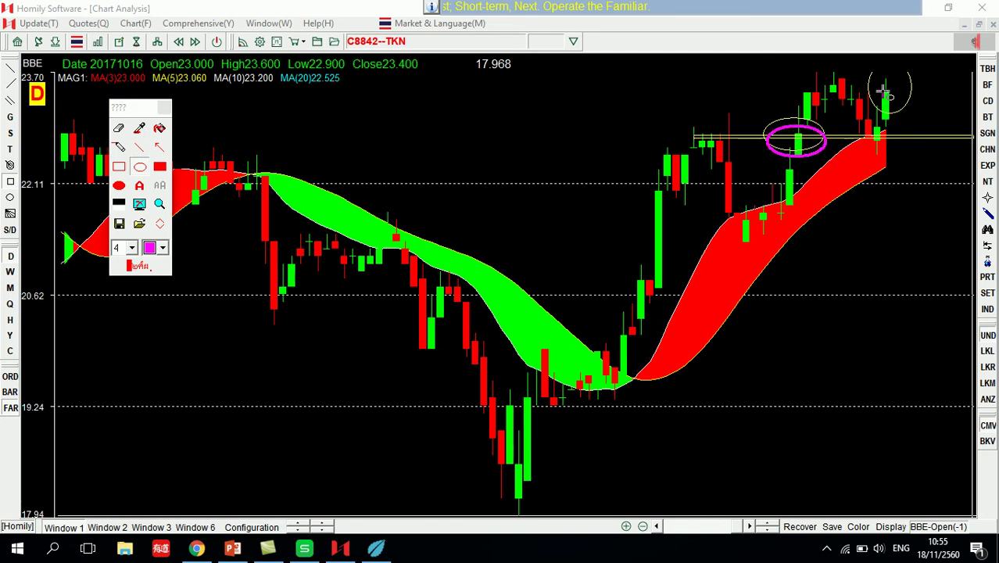
pyautogui.moveTo(878, 88); pyautogui.dragTo(907, 137)
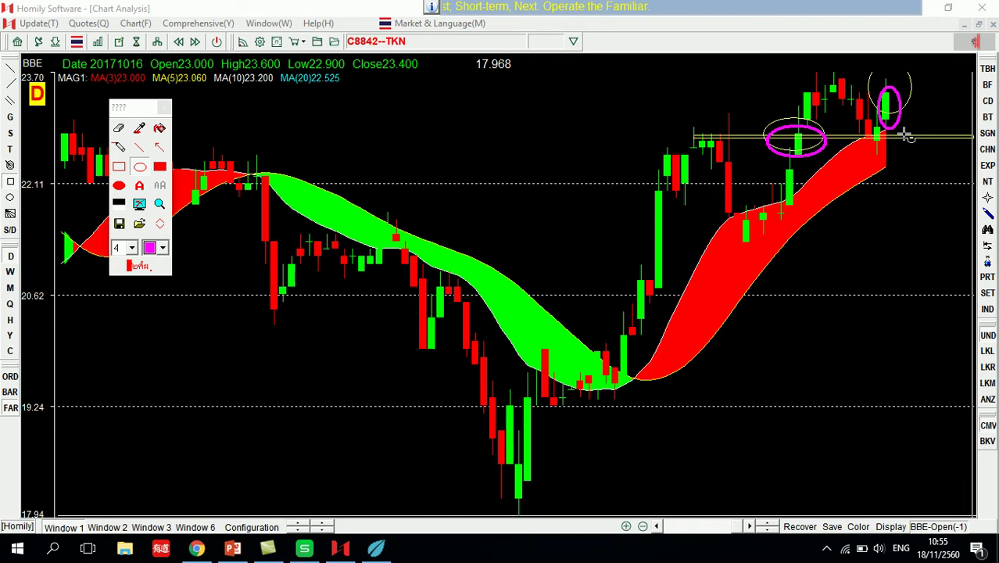
# Draw magenta lines tracing TKN's breakout rise, pullback to the support level and renewed rise.
pyautogui.click(139, 147)
pyautogui.moveTo(806, 133)
pyautogui.mouseDown()
pyautogui.moveTo(791, 178)
pyautogui.moveTo(822, 81)
pyautogui.moveTo(878, 136)
pyautogui.moveTo(925, 75)
pyautogui.mouseUp()
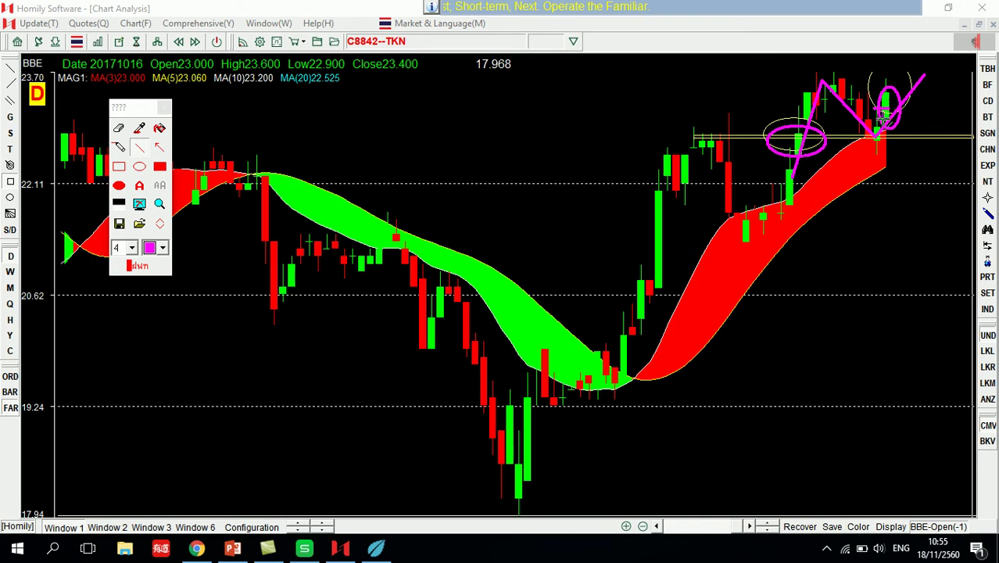
pyautogui.moveTo(791, 129)
pyautogui.mouseDown()
pyautogui.moveTo(810, 157)
pyautogui.moveTo(807, 141)
pyautogui.mouseUp()
pyautogui.moveTo(819, 81); pyautogui.dragTo(874, 136)
# Compare TKN's candlesticks with the Strong Signal (Weekly) colouring turned on and off again.
pyautogui.click(972, 137)
pyautogui.click(985, 134)
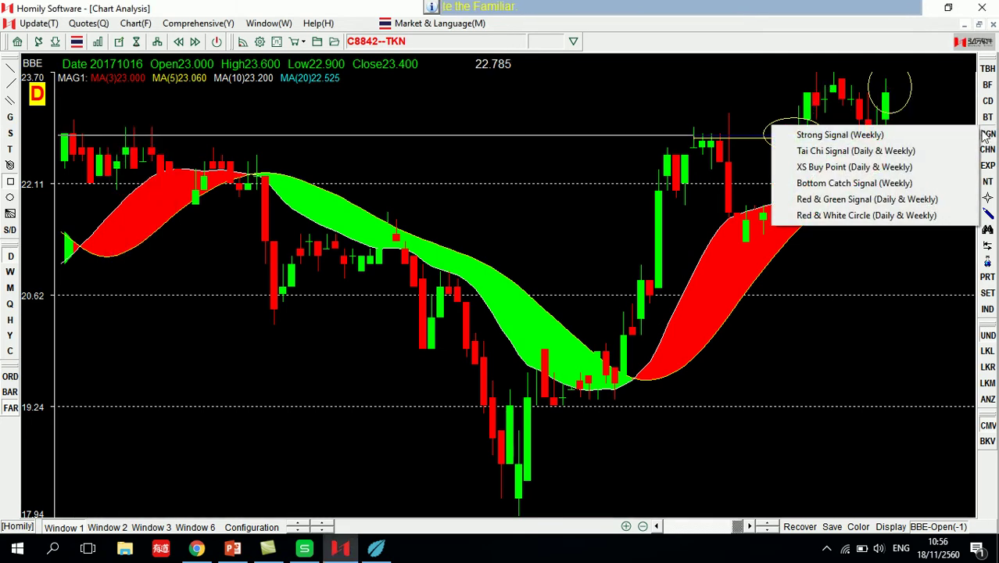
pyautogui.click(960, 135)
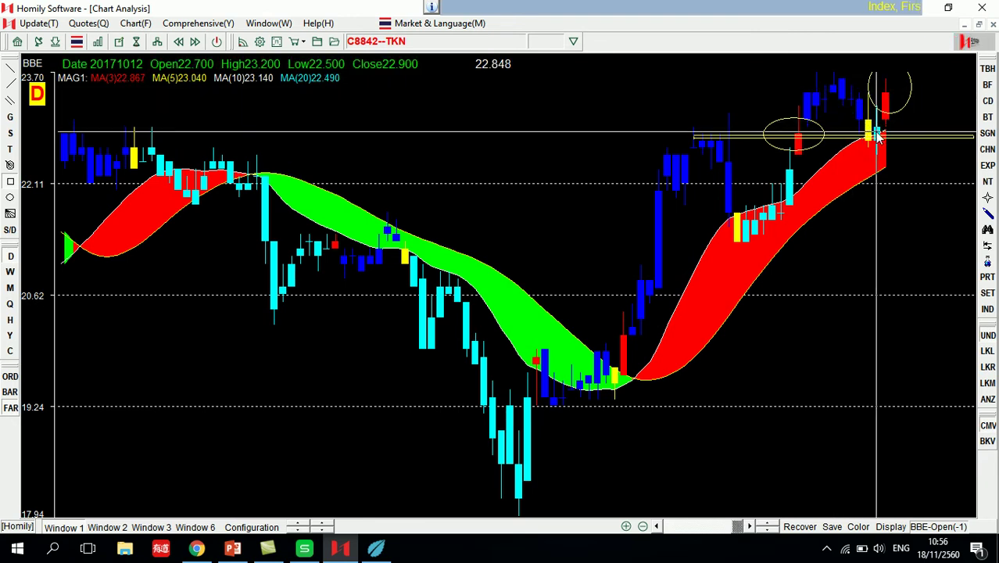
pyautogui.click(987, 133)
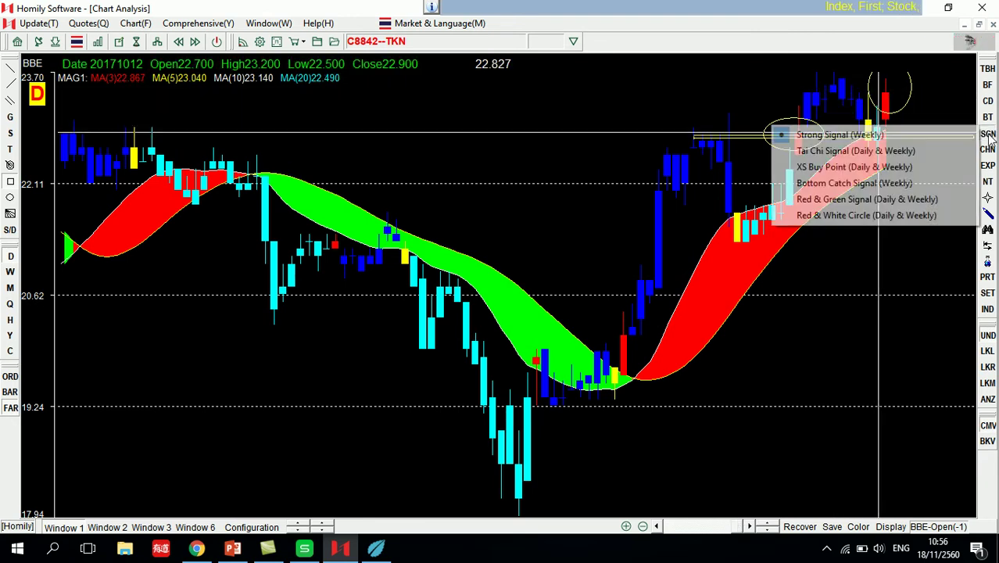
pyautogui.click(964, 136)
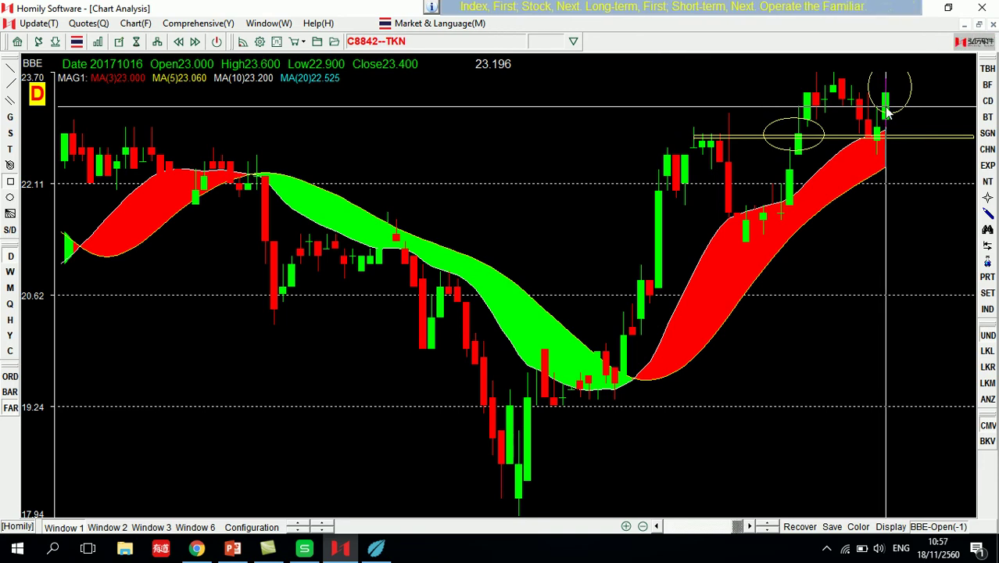
# Advance TKN's chart by three candles and delete the ellipses and support rectangle.
pyautogui.press('Right')
pyautogui.press('Right')
pyautogui.press('Right')
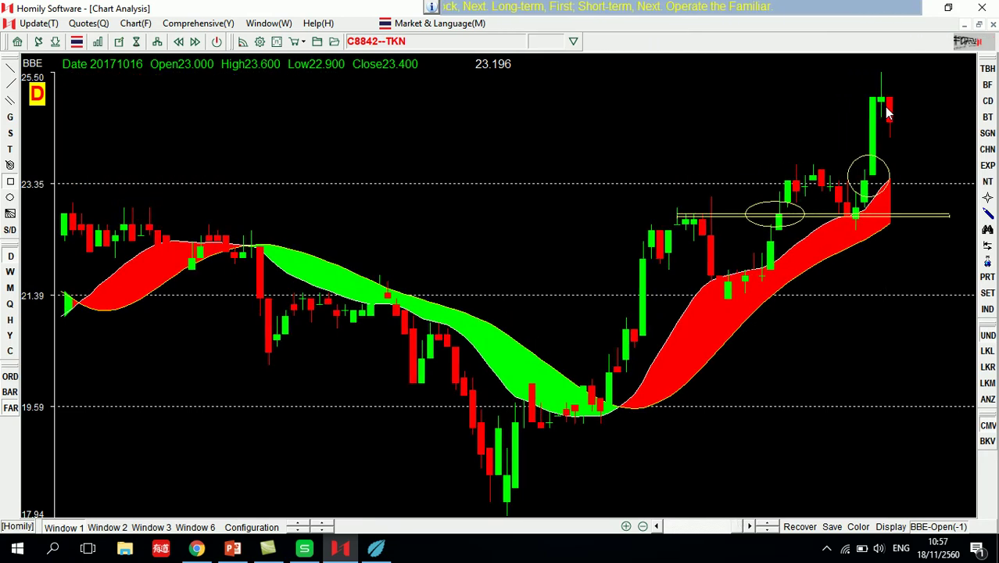
pyautogui.click(857, 138)
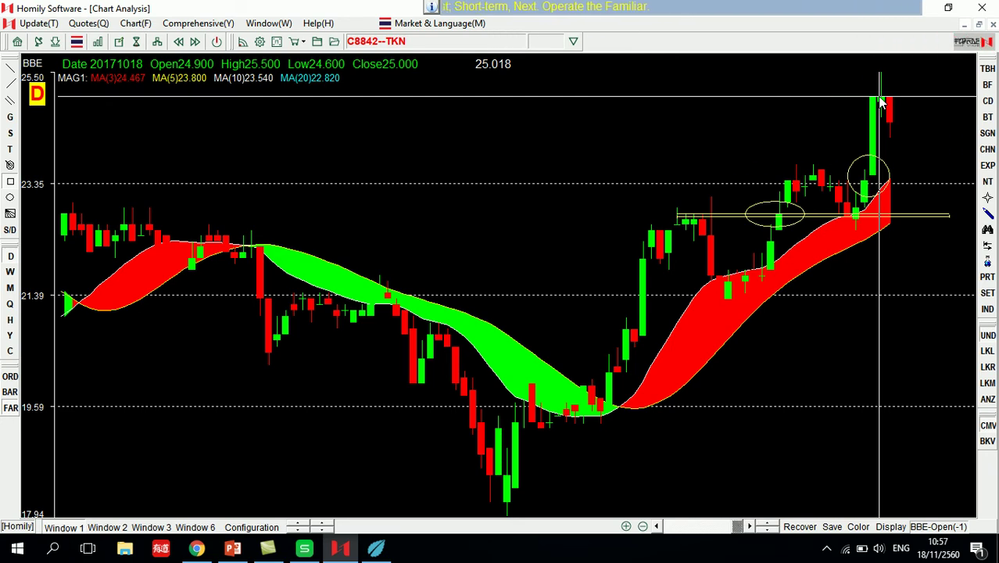
pyautogui.press('Delete')
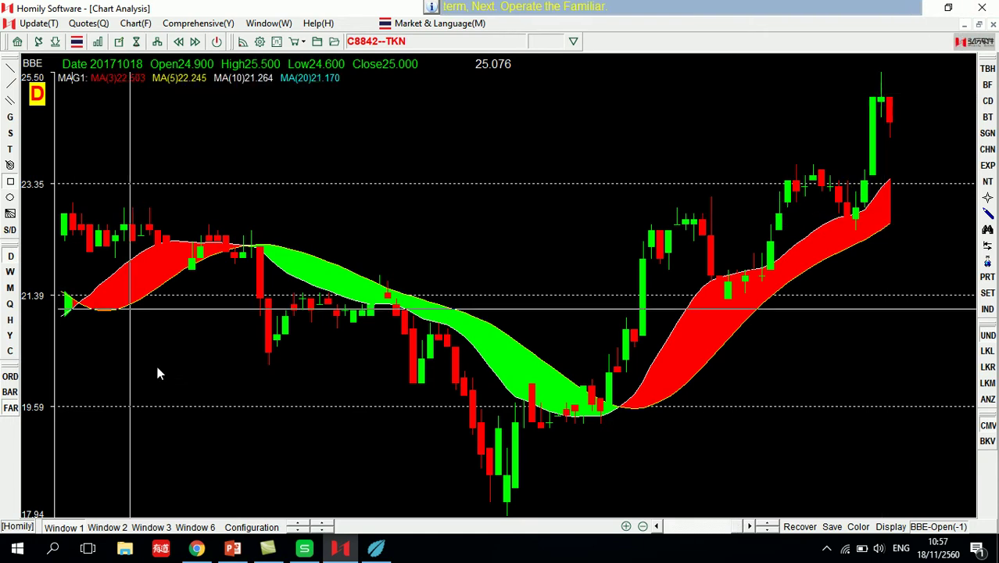
# Switch to PowerPoint, start the Dynamic Chips slide show from the title slide and change its display settings.
pyautogui.click(232, 552)
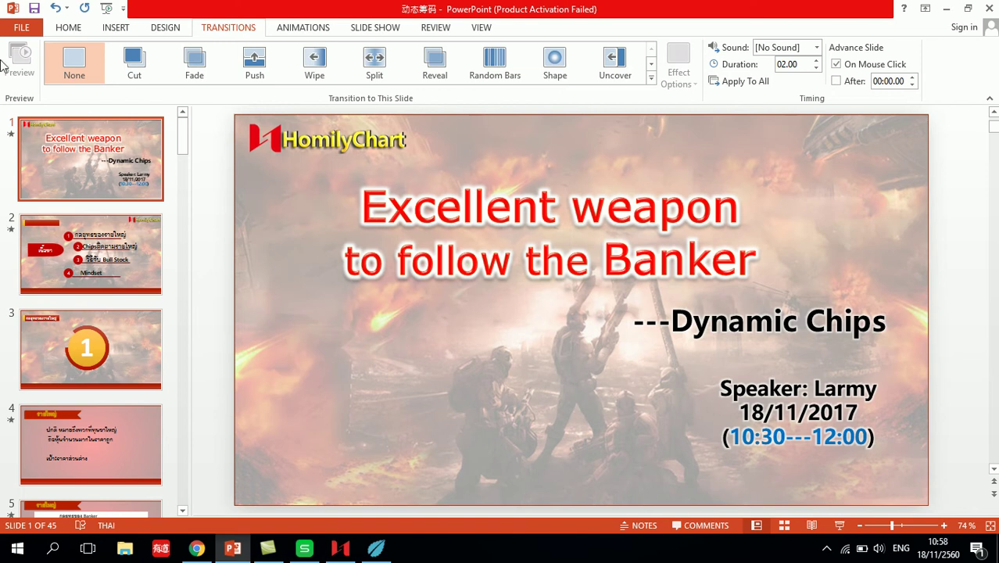
pyautogui.click(840, 526)
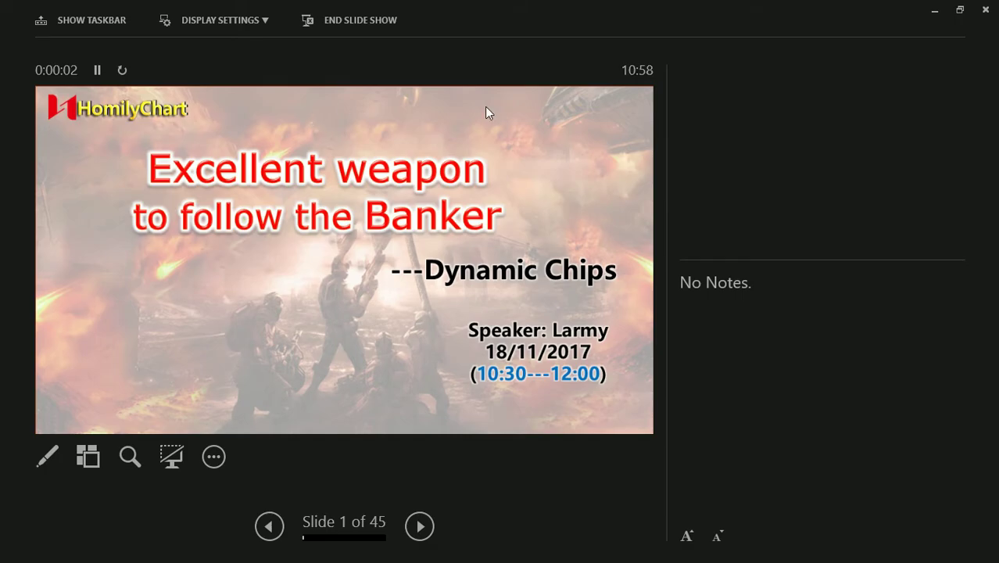
pyautogui.click(263, 24)
pyautogui.click(245, 75)
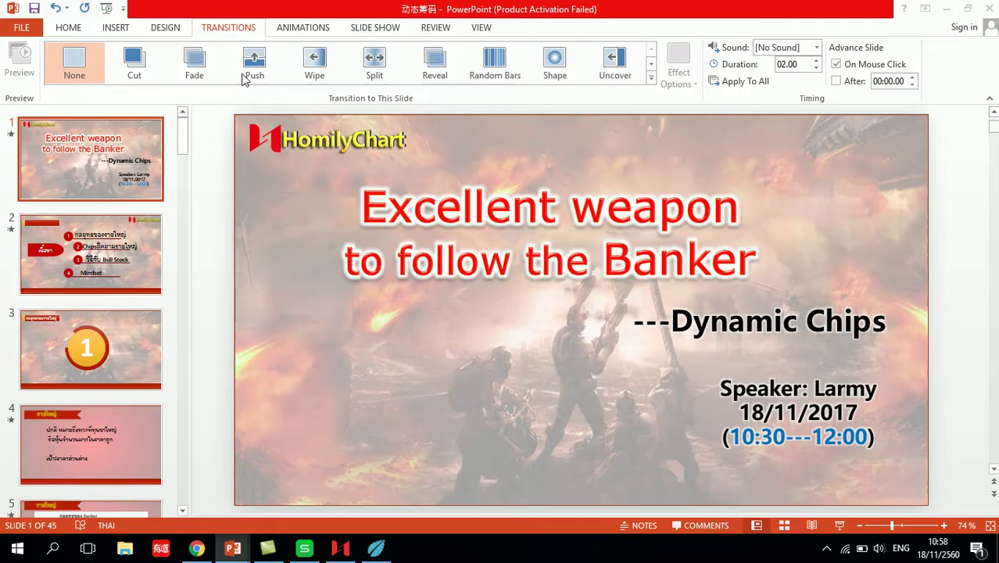
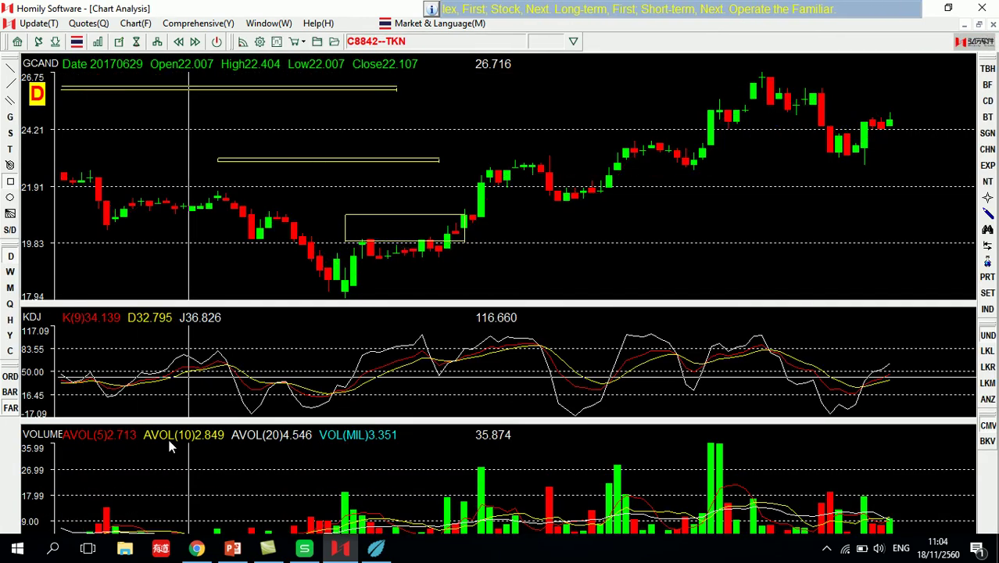
# Close the chart in Homily Chart, maximise the SET Market Quotes View and open the CIG chart from it.
pyautogui.moveTo(184, 501); pyautogui.dragTo(133, 458)
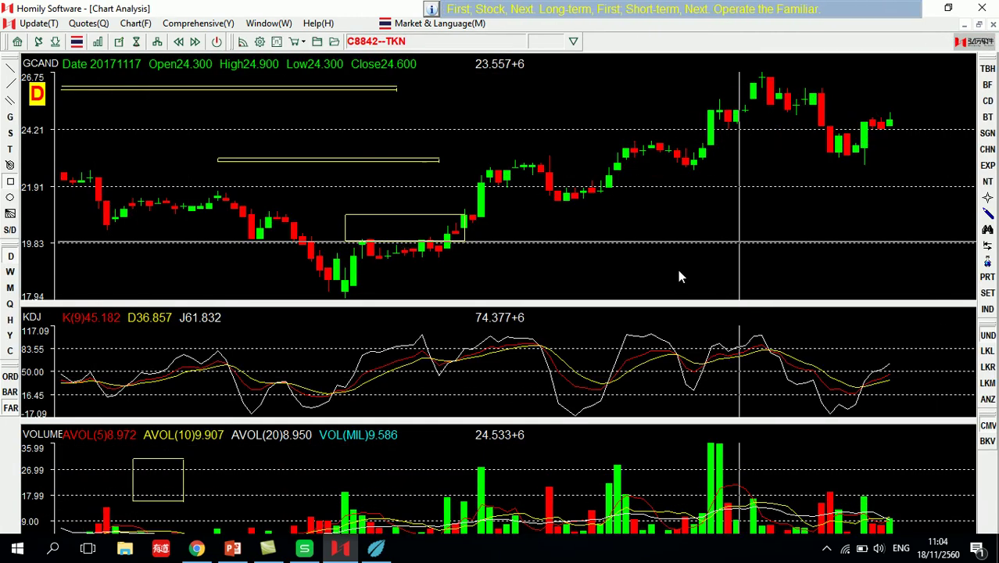
pyautogui.moveTo(720, 269); pyautogui.dragTo(677, 298)
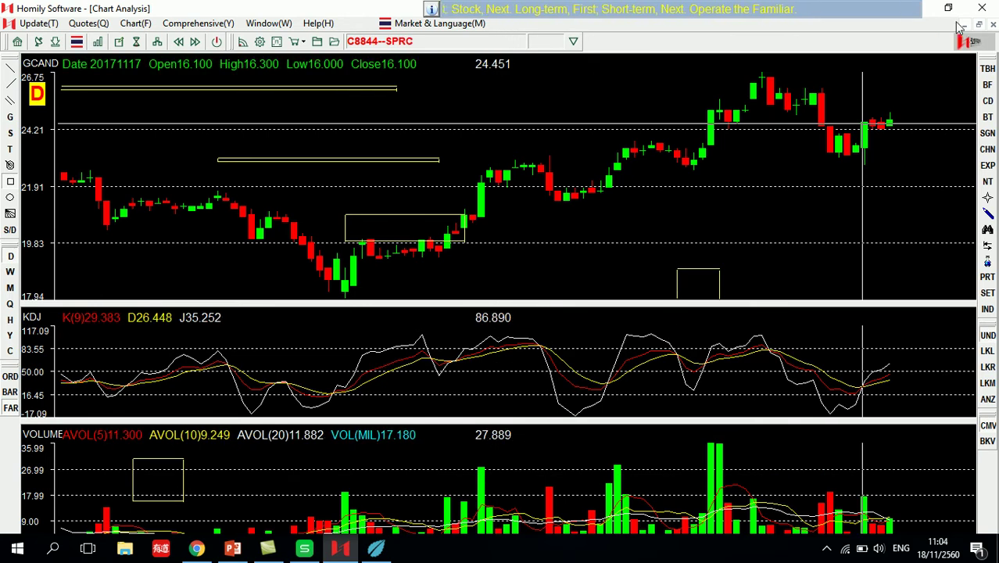
pyautogui.click(993, 24)
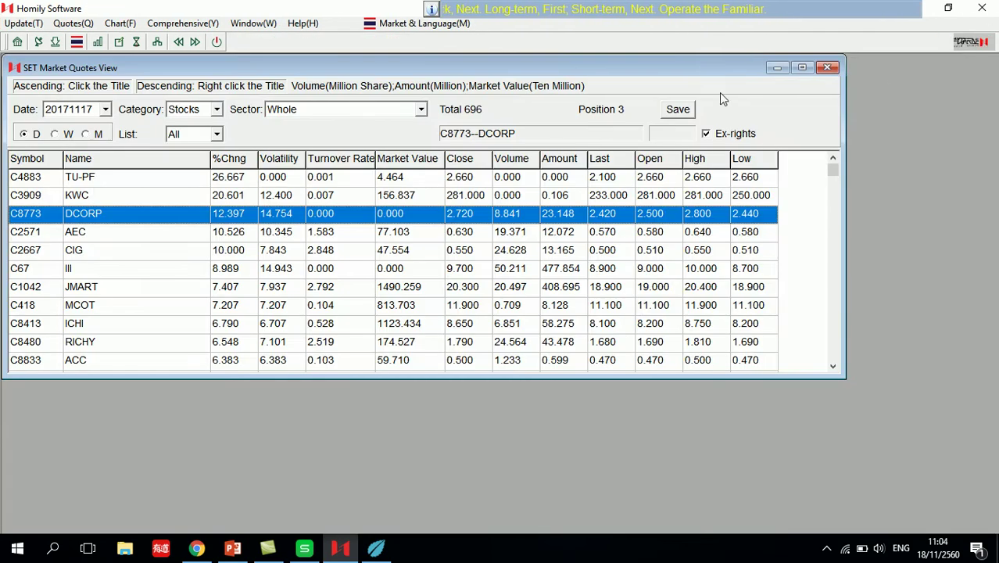
pyautogui.click(802, 67)
pyautogui.doubleClick(502, 228)
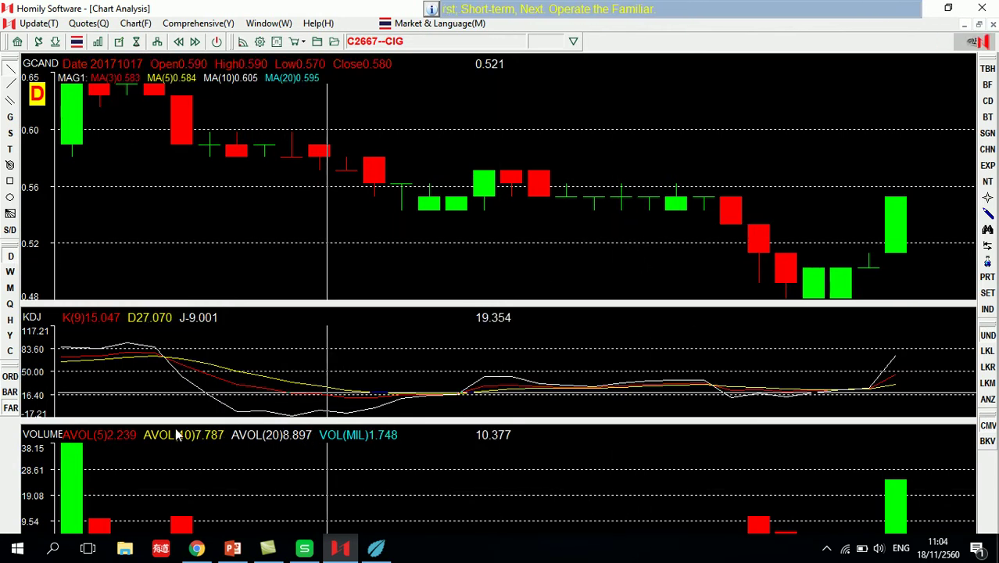
# Leaf through the III, JMART and MCOT charts and bring up the C2004 RS chart.
pyautogui.press('pagedown')
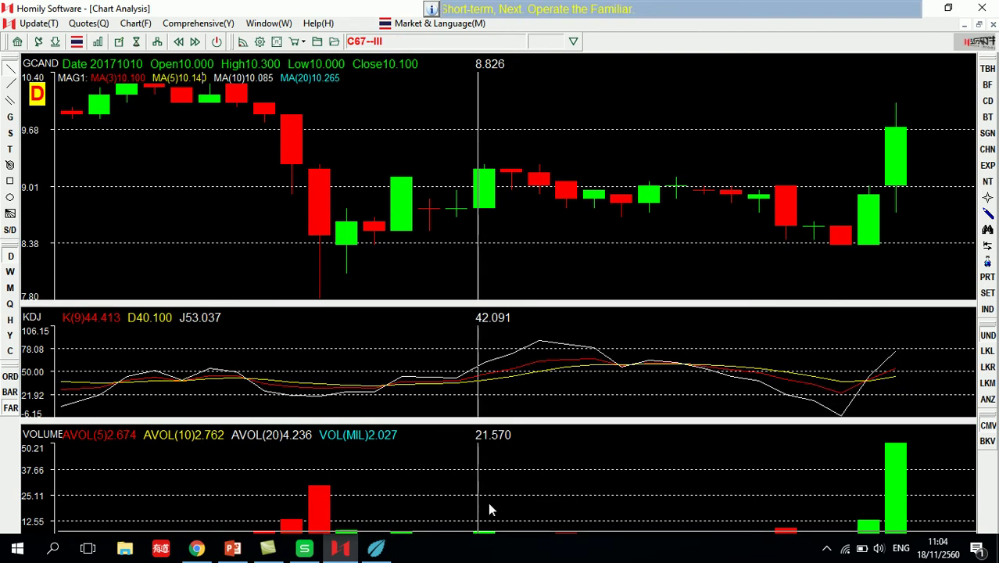
pyautogui.press('pagedown')
pyautogui.press('pagedown')
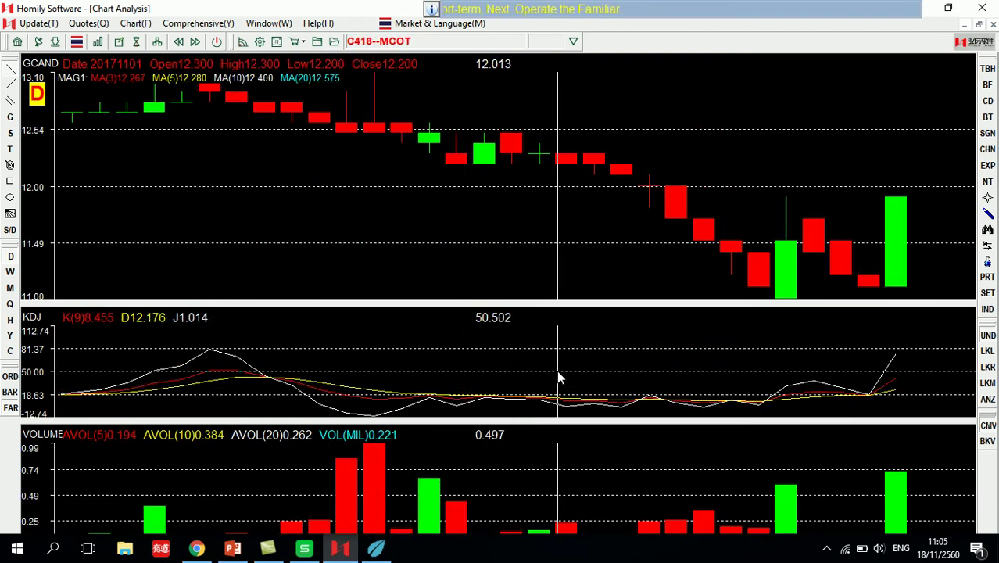
pyautogui.write('RS')
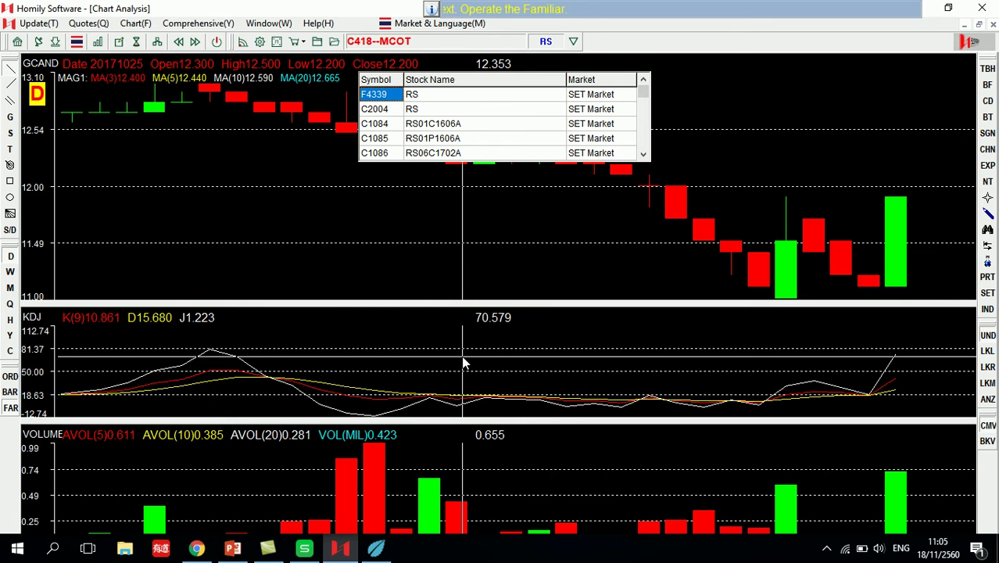
pyautogui.press('Return')
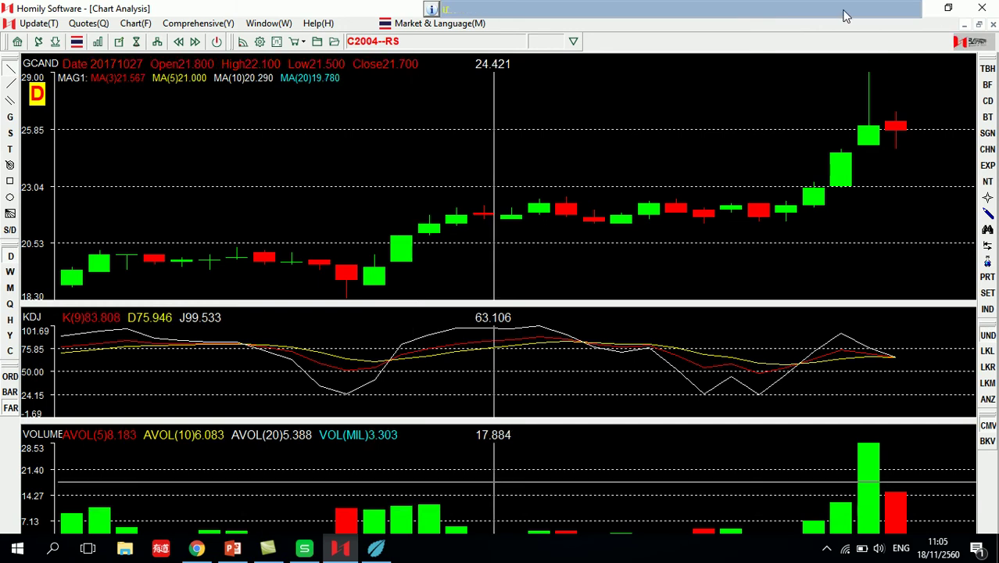
# Restart Homily Chart from the desktop, minimising PowerPoint and the Robots.xlsx spreadsheet, and open the Thai market.
pyautogui.click(982, 8)
pyautogui.click(469, 320)
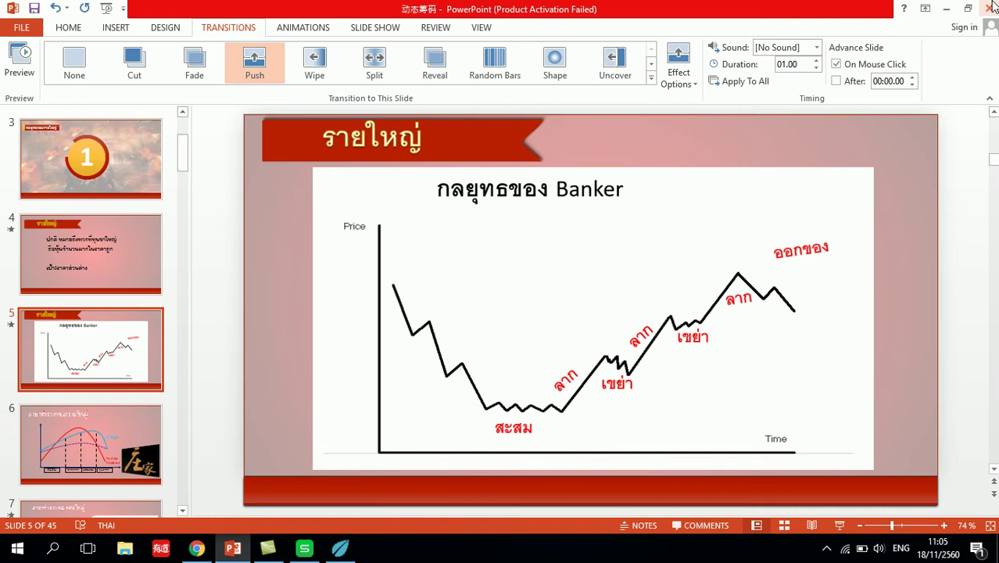
pyautogui.click(946, 9)
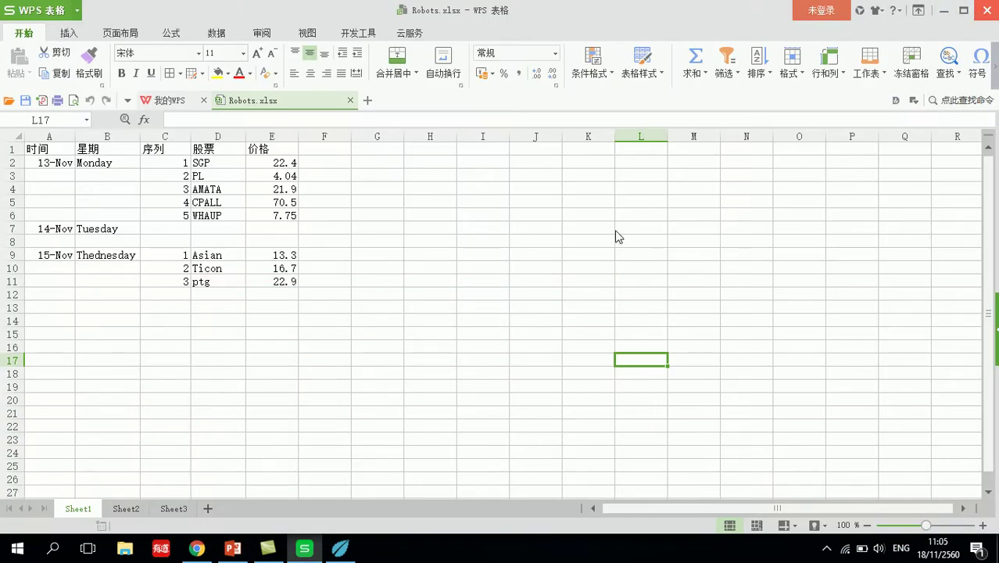
pyautogui.click(945, 12)
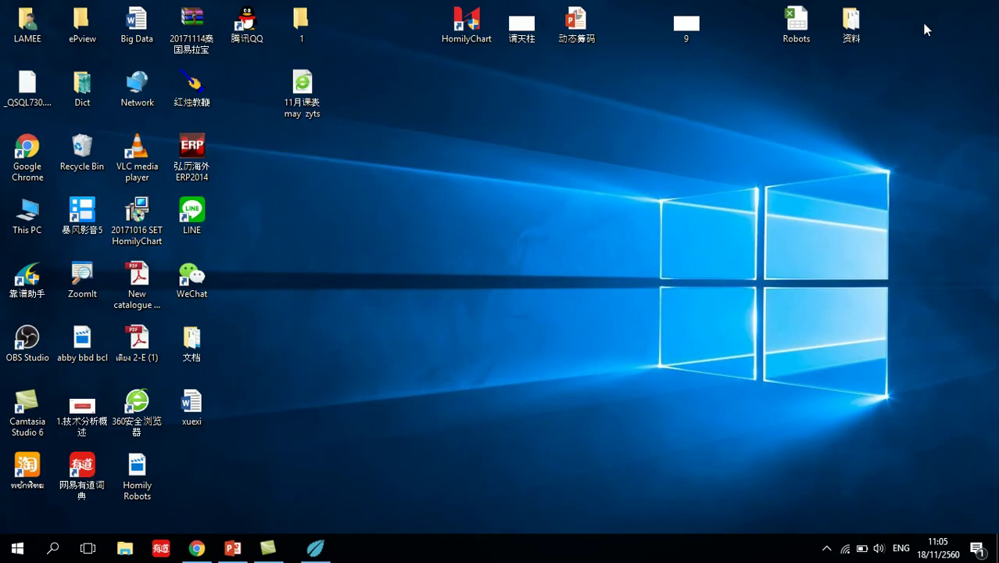
pyautogui.doubleClick(466, 24)
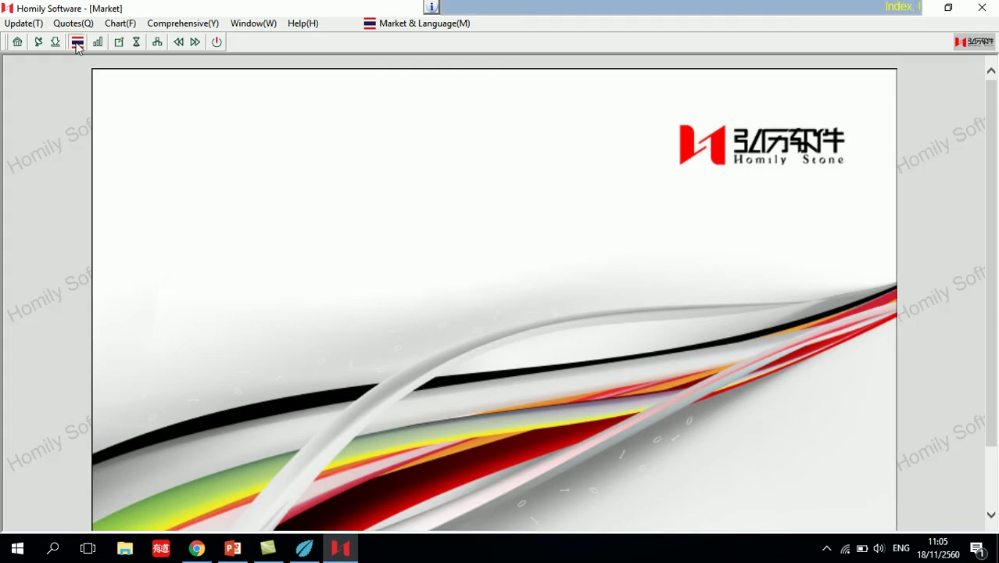
pyautogui.click(77, 43)
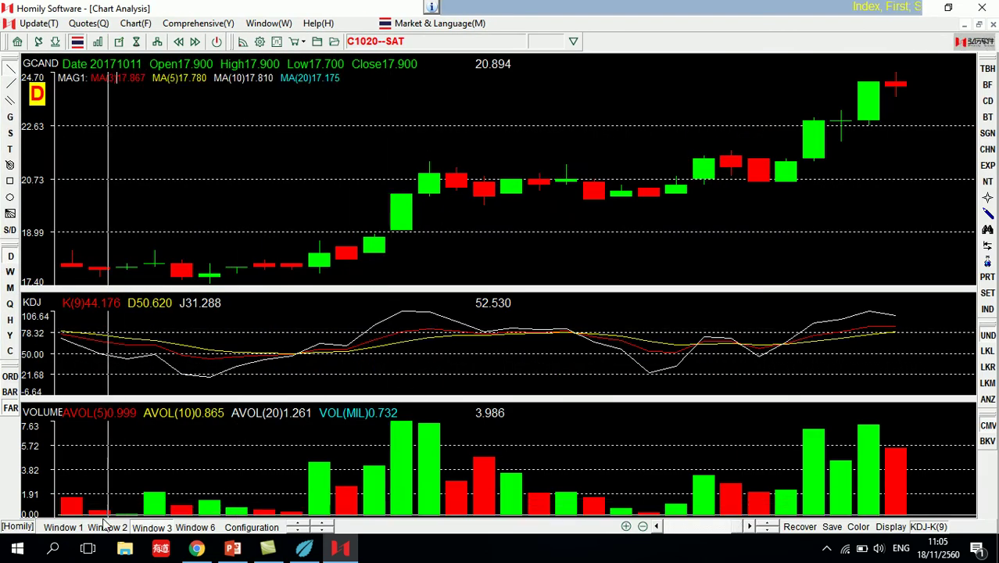
# Switch the chart to the single-pane layout and bring up the RS stock.
pyautogui.click(71, 527)
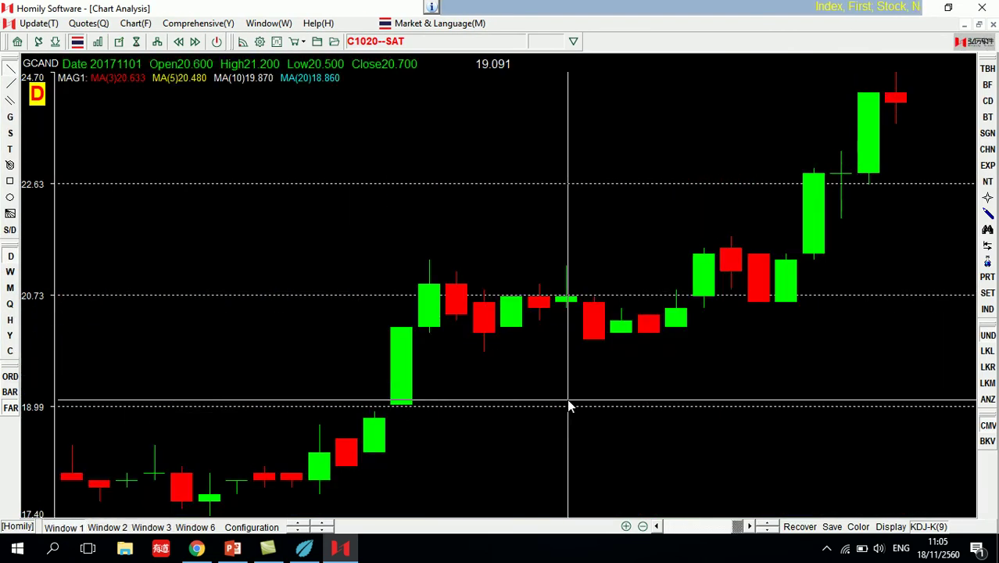
pyautogui.write('RS')
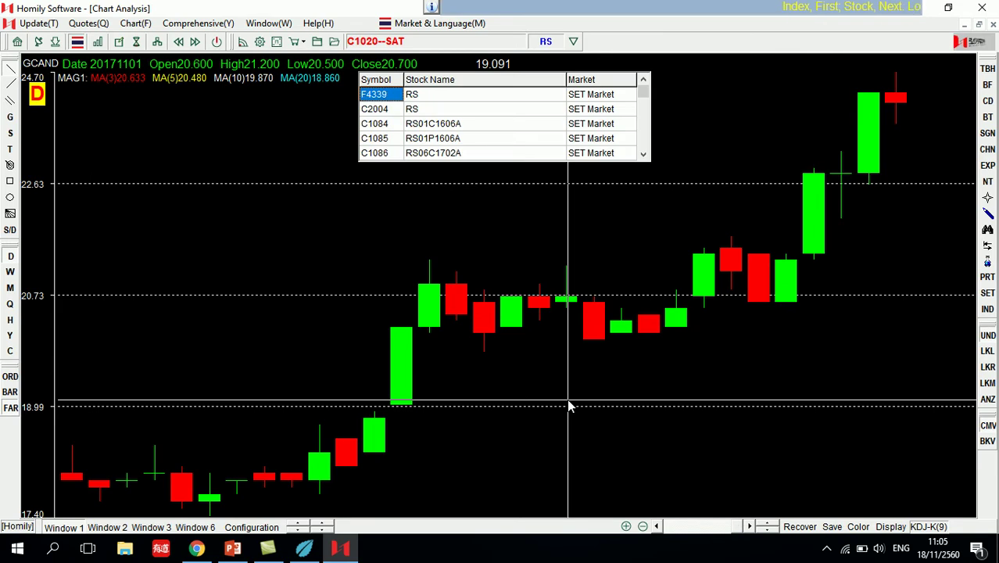
pyautogui.press('Return')
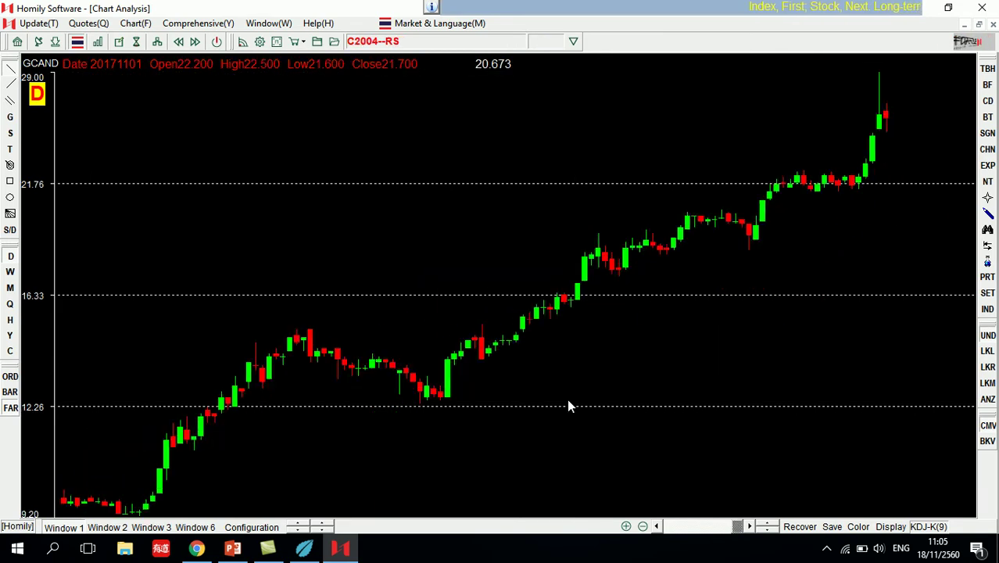
# Split the RS chart into two panes and show the MCD chips indicator beneath a longer price history.
pyautogui.click(108, 528)
pyautogui.write('MCD')
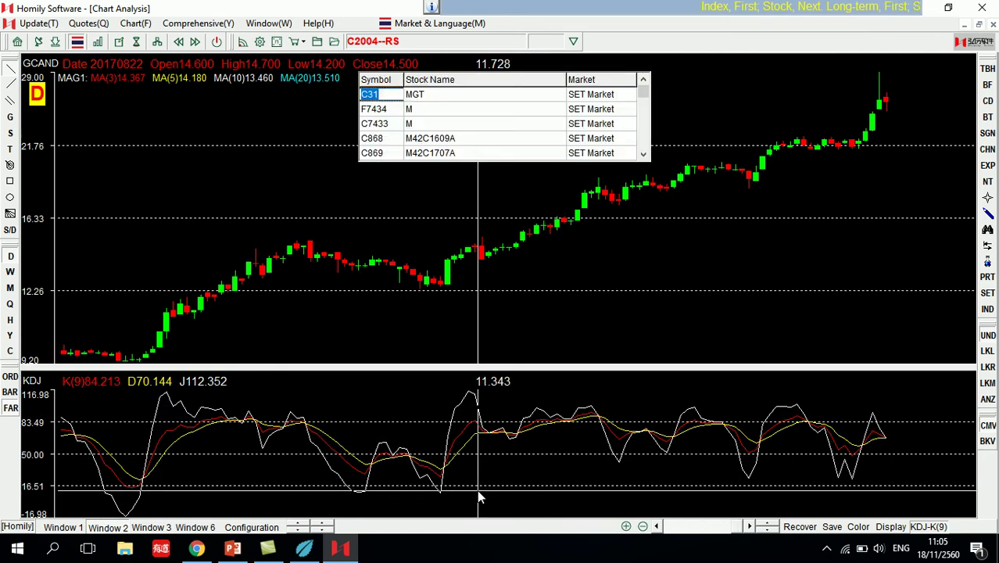
pyautogui.press('Return')
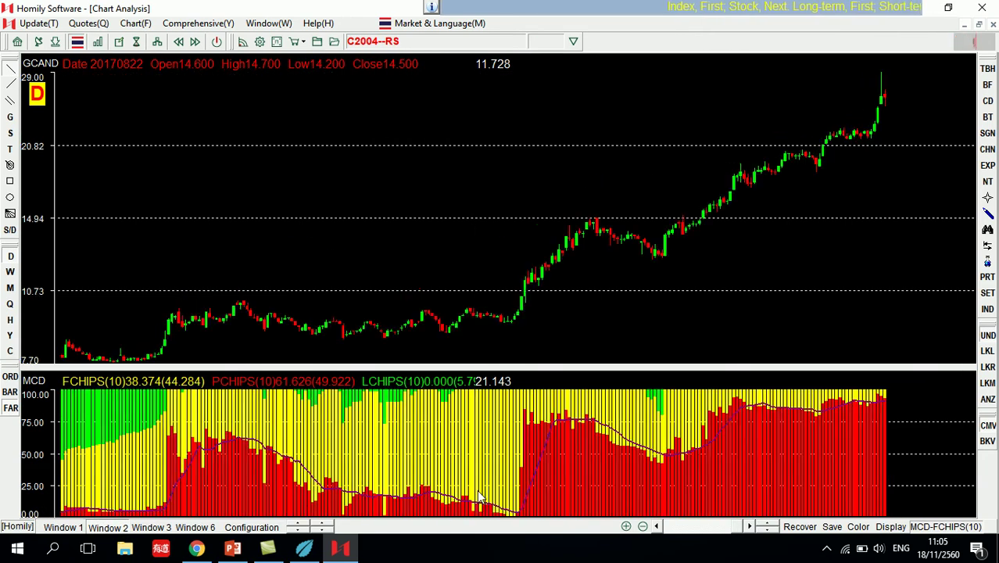
pyautogui.press('pagedown')
pyautogui.press('pagedown')
pyautogui.press('pagedown')
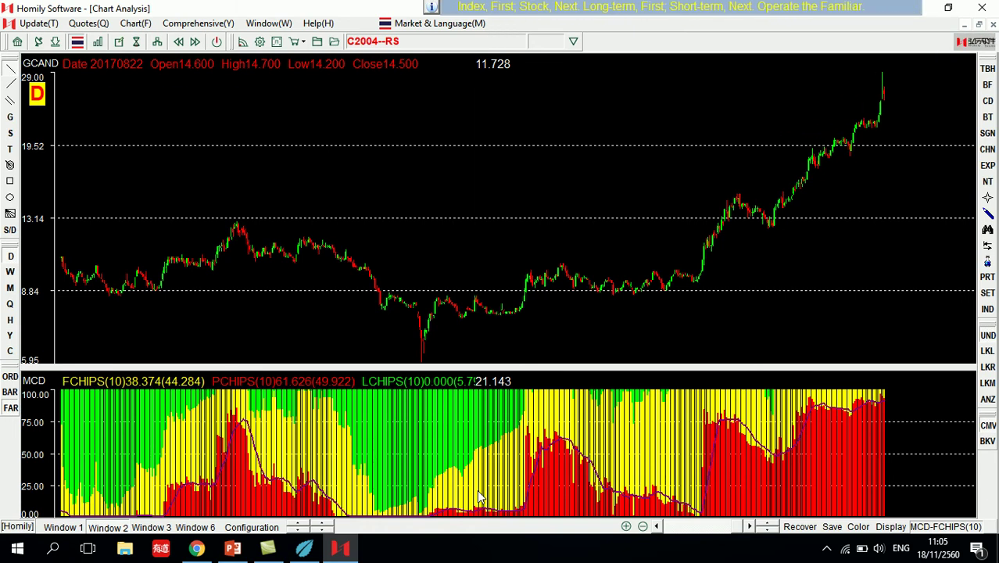
pyautogui.click(480, 497)
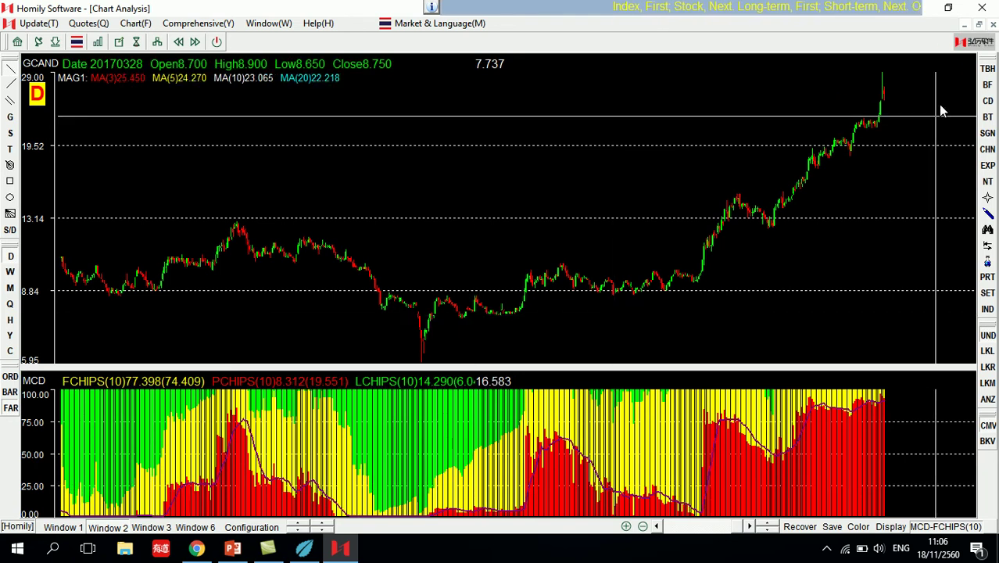
# Open the C103 BTS chart from the SET Market Quotes View and show MCD in its two-pane layout.
pyautogui.press('F6')
pyautogui.click(605, 252)
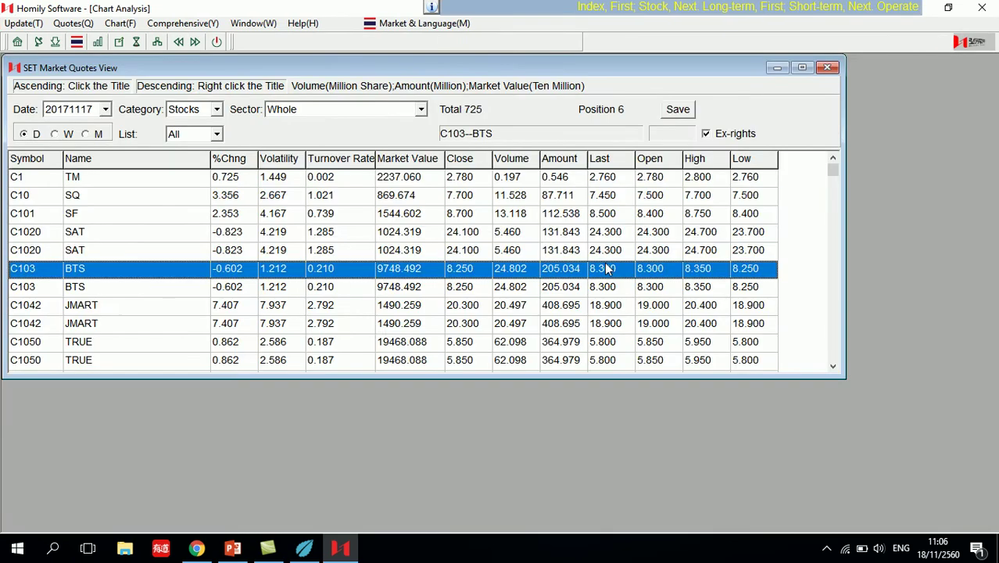
pyautogui.doubleClick(604, 253)
pyautogui.click(107, 528)
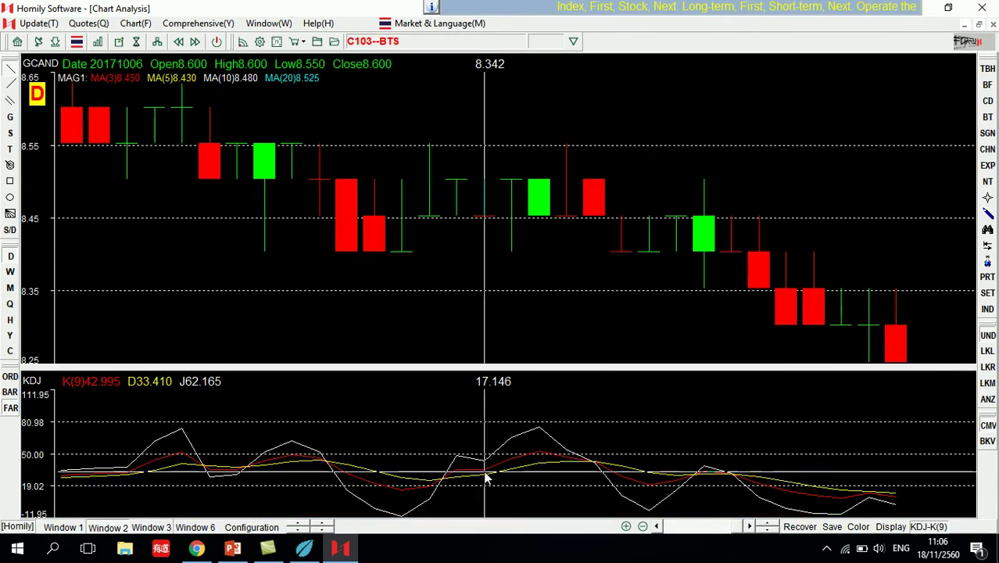
pyautogui.write('mcd')
pyautogui.press('Return')
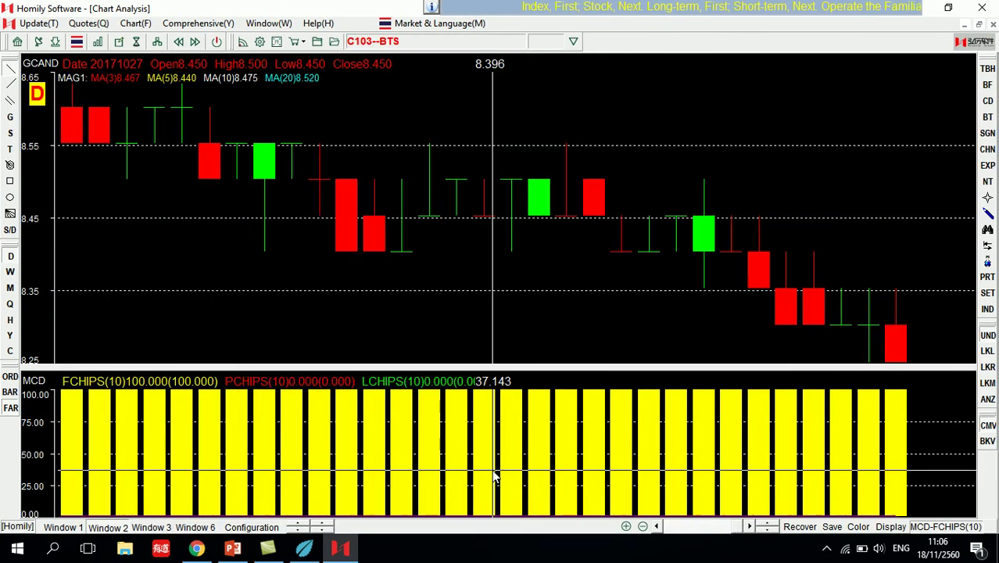
# Replace the BTS chart with RS, choosing the C2004 listing over F4339.
pyautogui.press('Down')
pyautogui.write('rs')
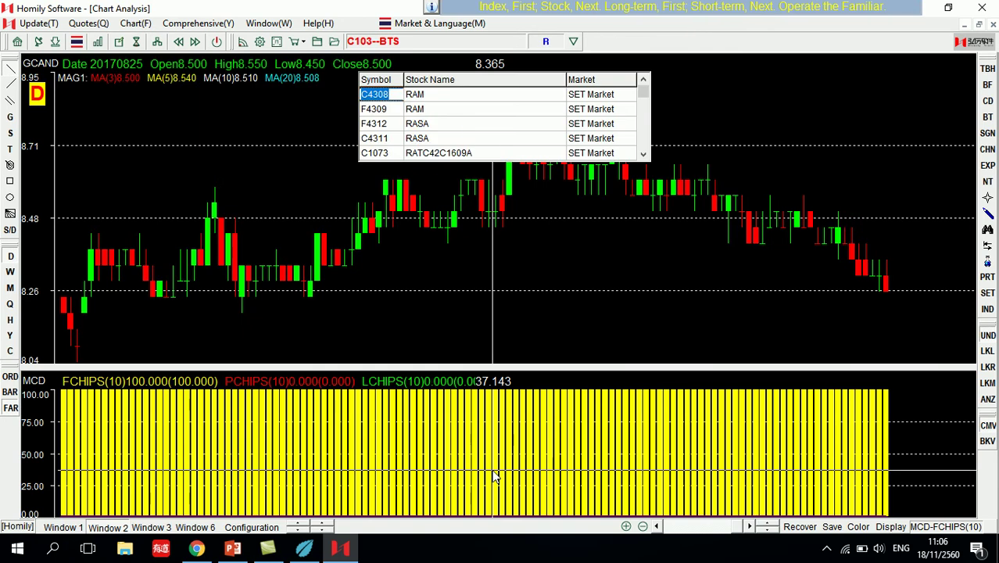
pyautogui.press('Return')
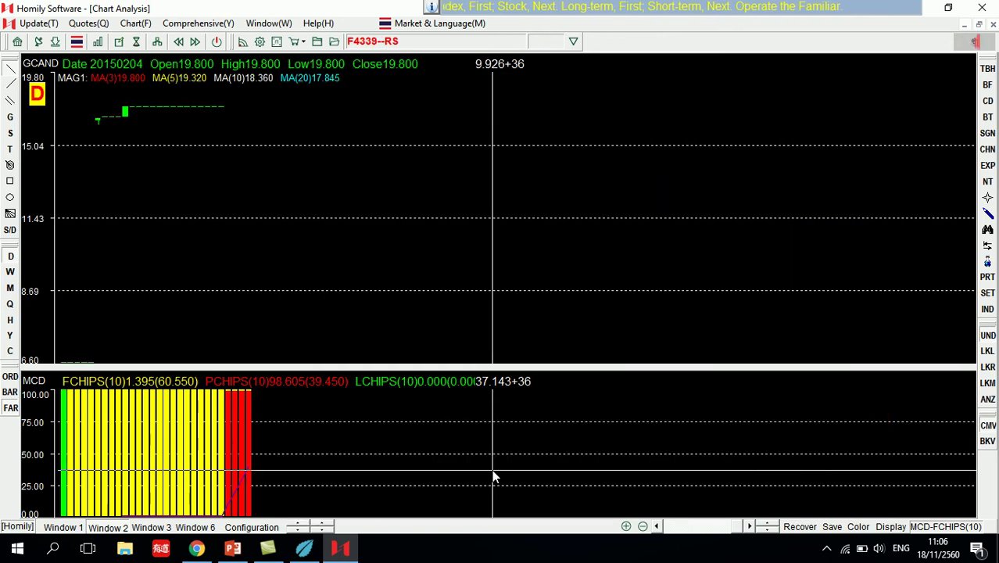
pyautogui.write('rs')
pyautogui.press('Down')
pyautogui.press('Return')
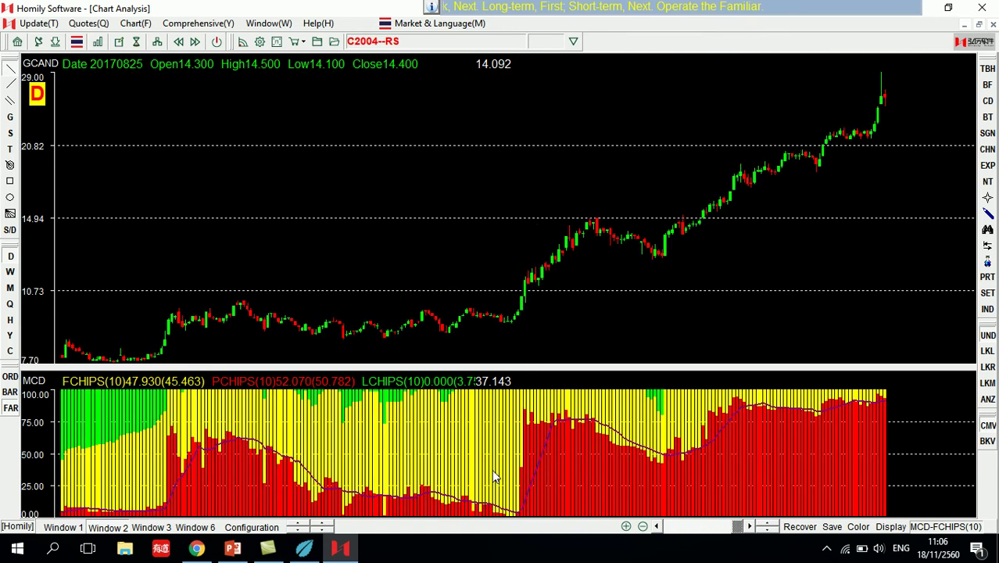
# Try to outline the sideways price stretches on the RS chart with rectangles.
pyautogui.click(534, 440)
pyautogui.press('Escape')
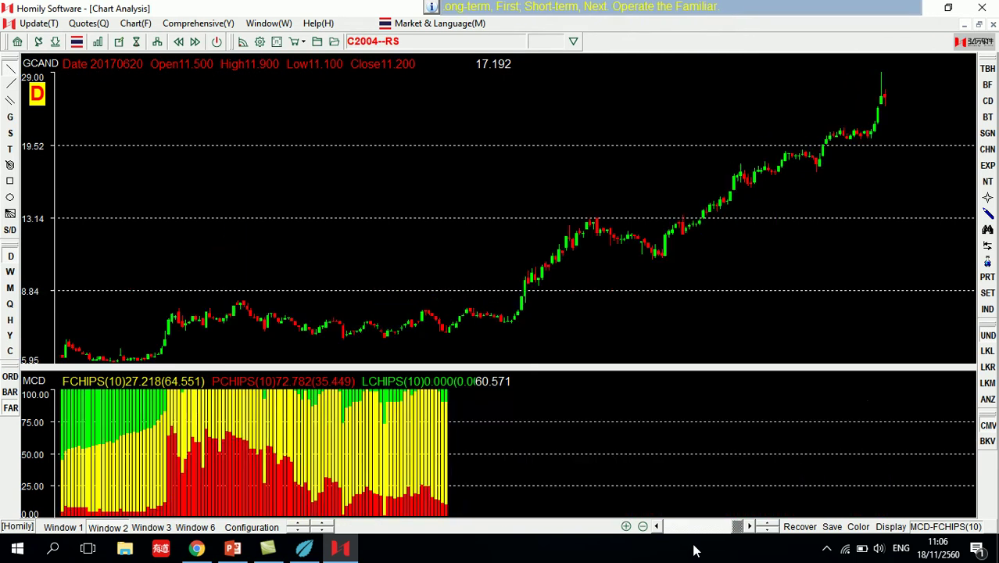
pyautogui.click(428, 195)
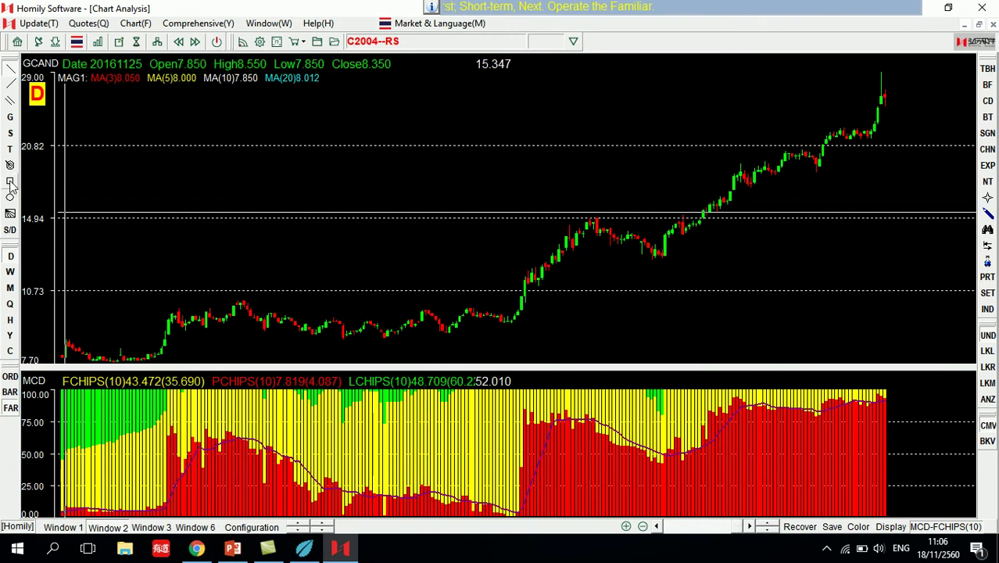
pyautogui.moveTo(178, 297)
pyautogui.mouseDown()
pyautogui.moveTo(362, 334)
pyautogui.moveTo(307, 318)
pyautogui.mouseUp()
pyautogui.press('Delete')
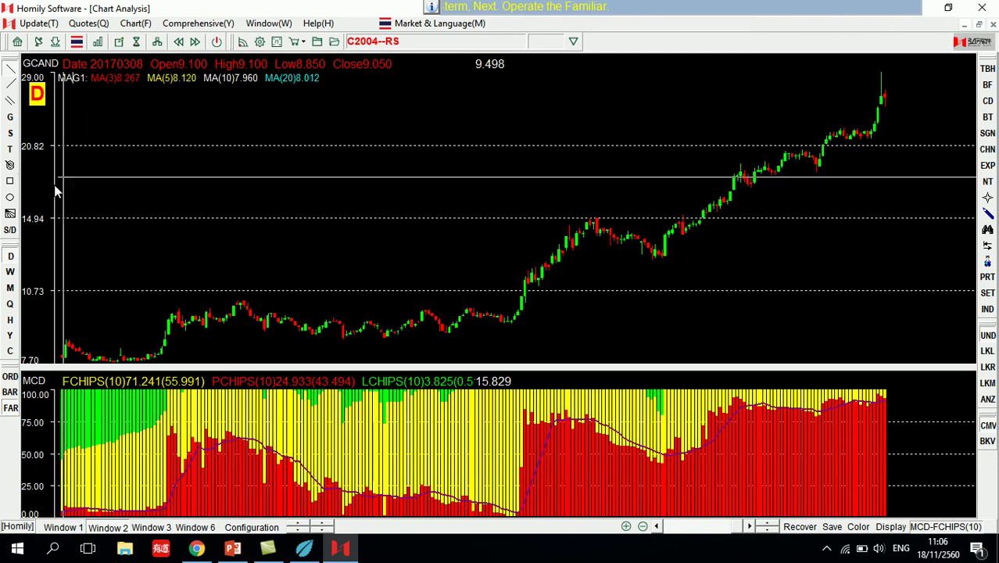
pyautogui.press('Down')
pyautogui.click(229, 254)
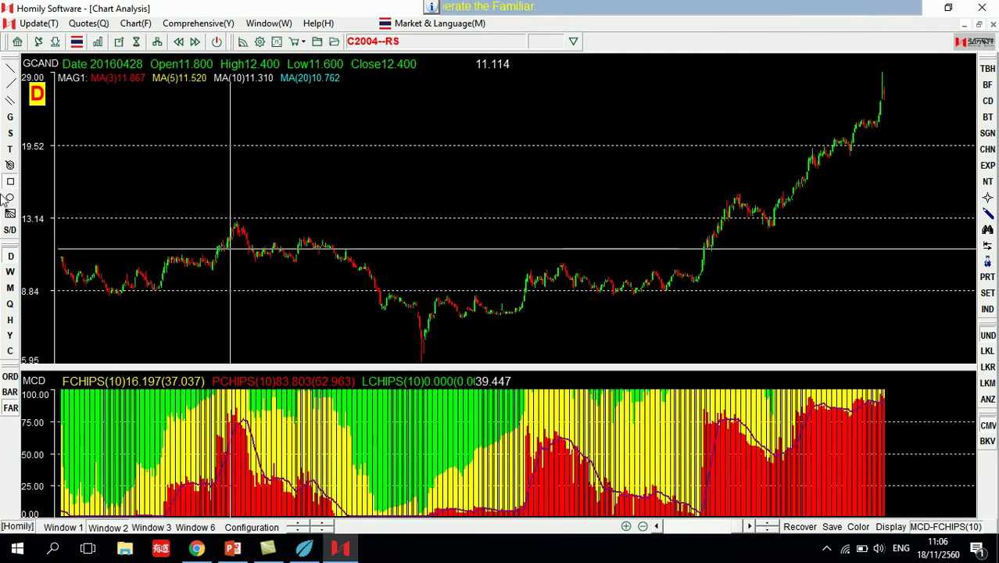
pyautogui.moveTo(451, 327); pyautogui.dragTo(479, 328)
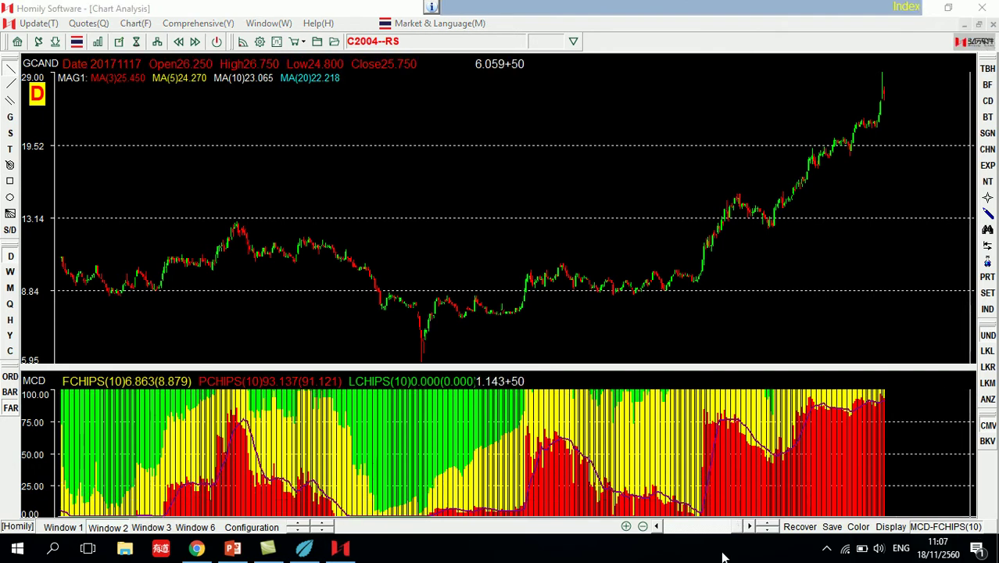
# Trace the RS price phases in blue pen: the first rise, two lines bounding the sideways range, and the climb beyond it.
pyautogui.click(10, 68)
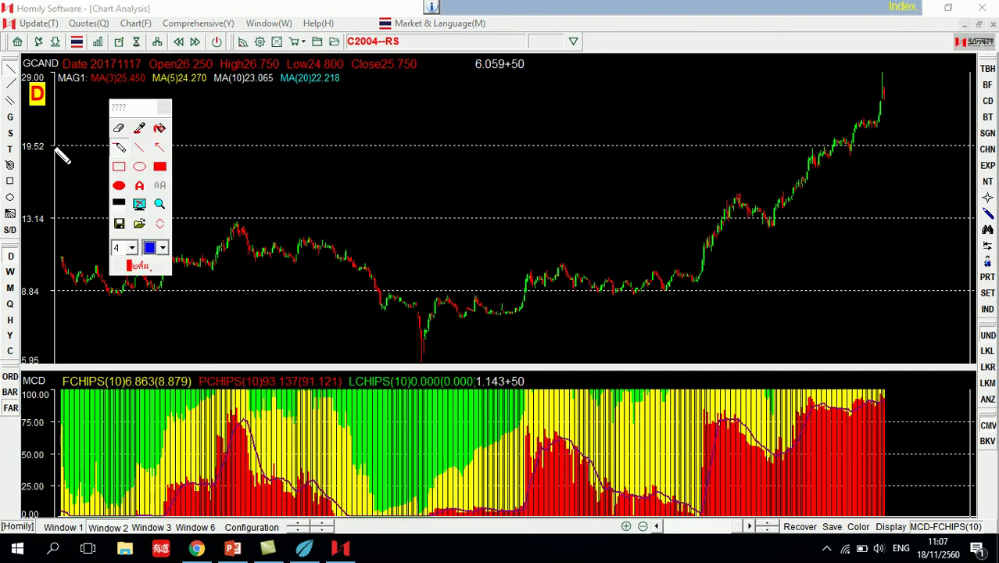
pyautogui.click(120, 148)
pyautogui.moveTo(504, 317)
pyautogui.mouseDown()
pyautogui.moveTo(541, 268)
pyautogui.moveTo(689, 267)
pyautogui.mouseUp()
pyautogui.moveTo(546, 291); pyautogui.dragTo(688, 291)
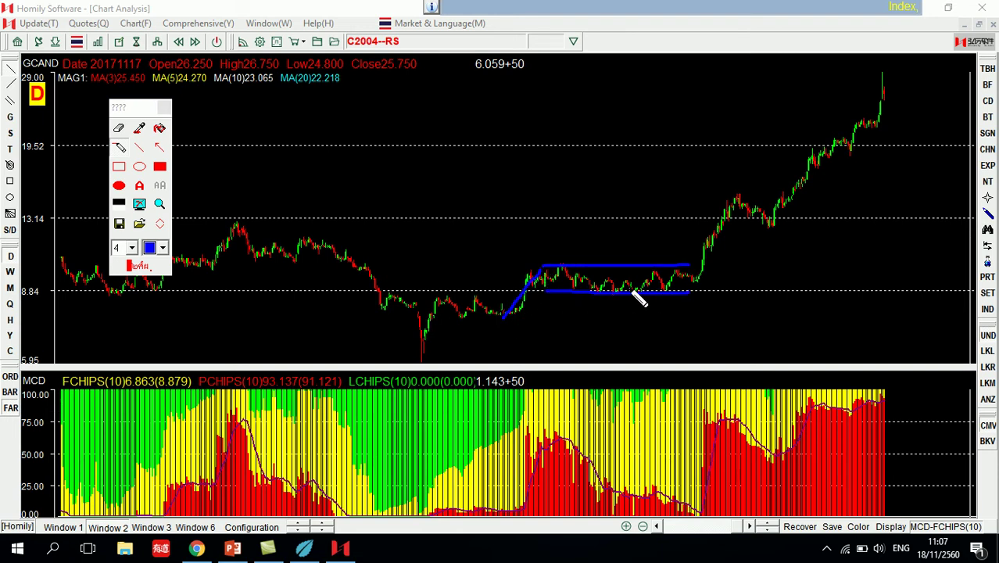
pyautogui.moveTo(702, 267)
pyautogui.mouseDown()
pyautogui.moveTo(740, 199)
pyautogui.moveTo(771, 229)
pyautogui.moveTo(796, 229)
pyautogui.moveTo(874, 144)
pyautogui.mouseUp()
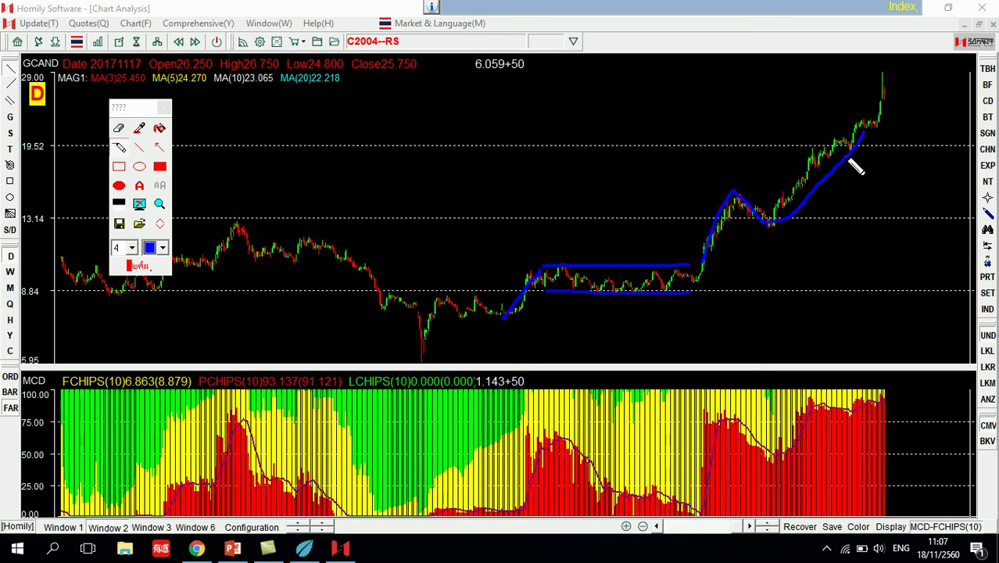
# Mark the price pullback and draw a line across the latest red MCD block near the 50 level, ending the annotation.
pyautogui.moveTo(754, 195); pyautogui.dragTo(757, 209)
pyautogui.moveTo(705, 458); pyautogui.dragTo(890, 460)
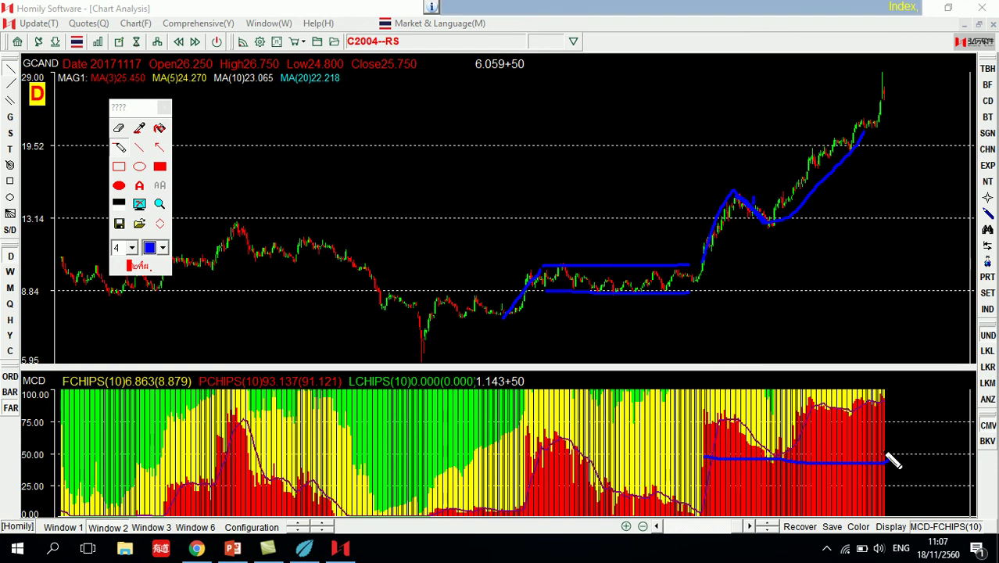
pyautogui.rightClick(886, 455)
# Colour the RS candles with Strong Signal (Weekly) and overlay the Bull & Bear Expert on a closer view.
pyautogui.press('Up')
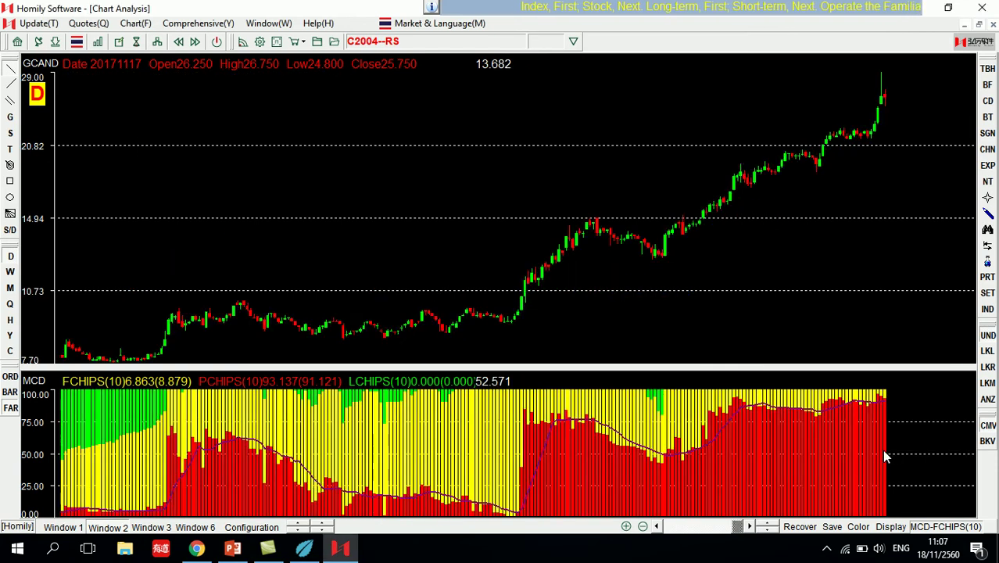
pyautogui.click(988, 133)
pyautogui.click(962, 137)
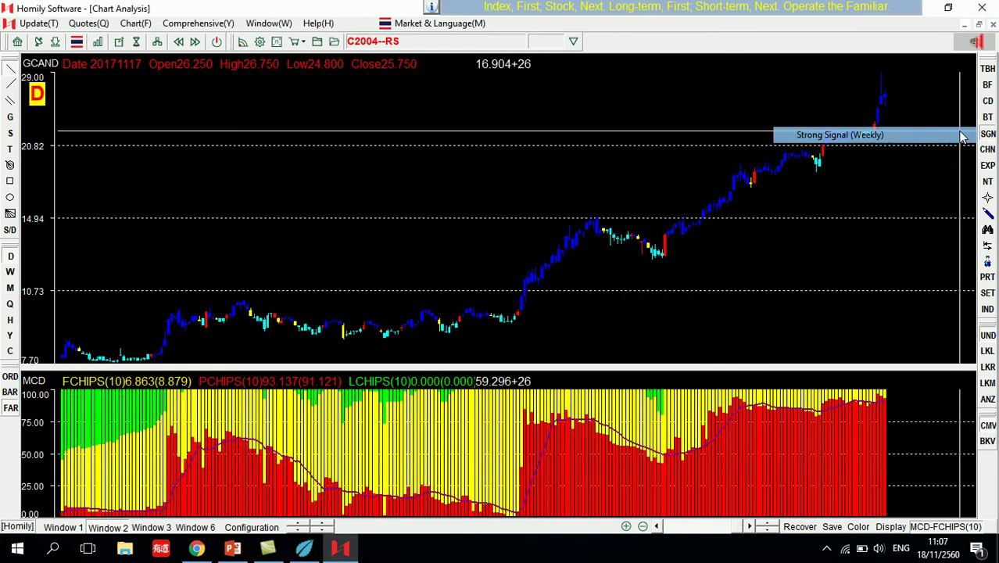
pyautogui.press('Up')
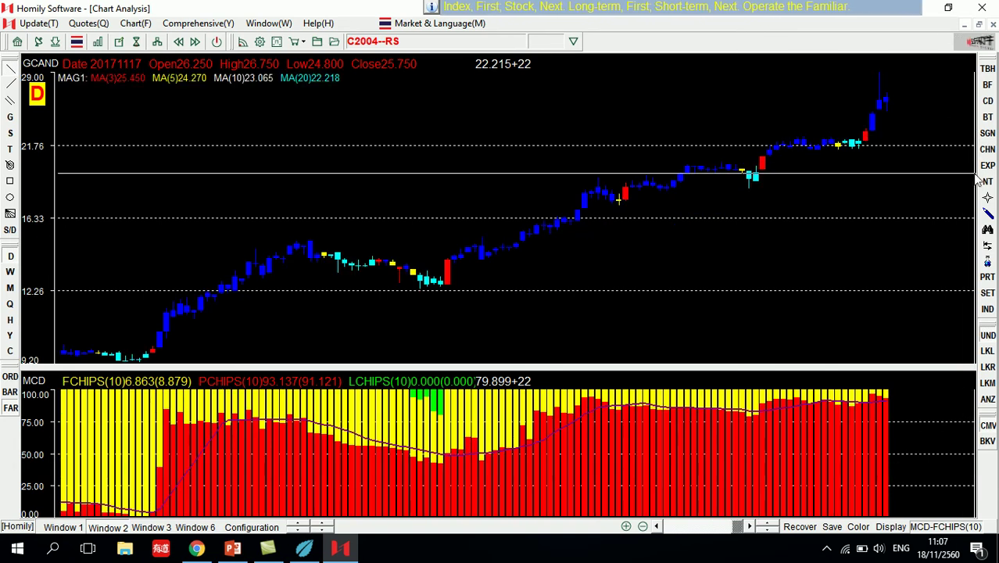
pyautogui.click(987, 166)
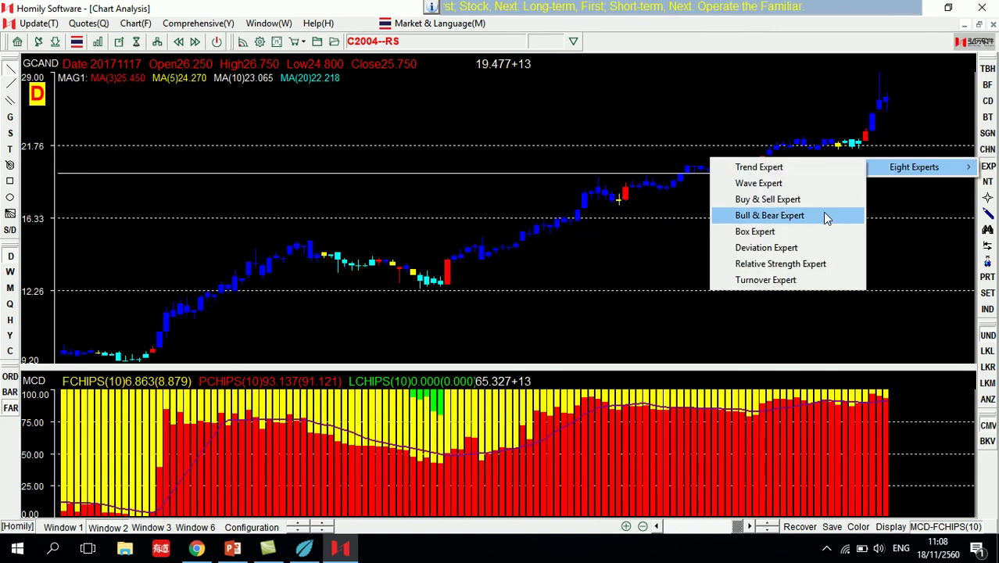
pyautogui.click(825, 216)
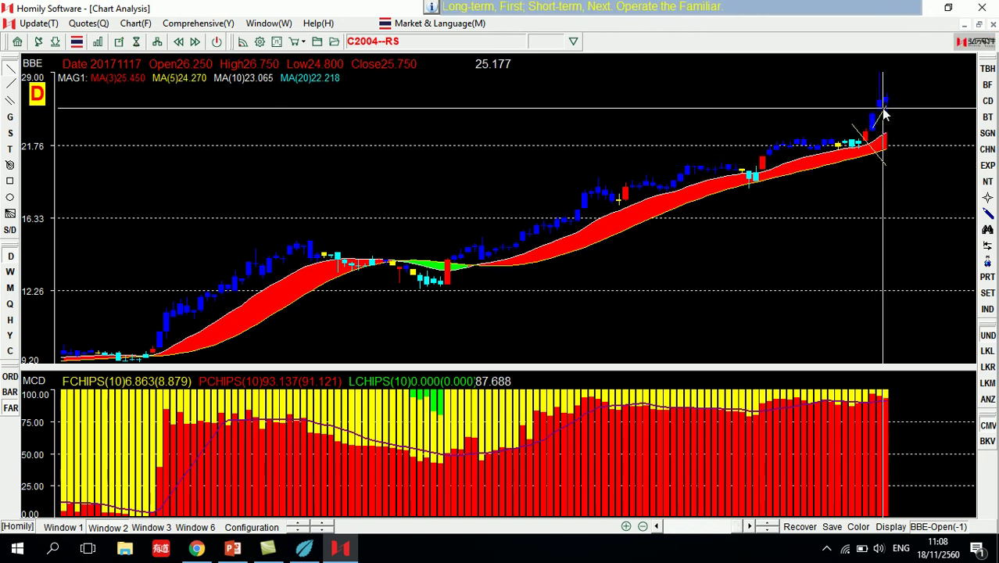
# Circle the four points along the RS uptrend where price turns up near the Bull & Bear band.
pyautogui.press('Down')
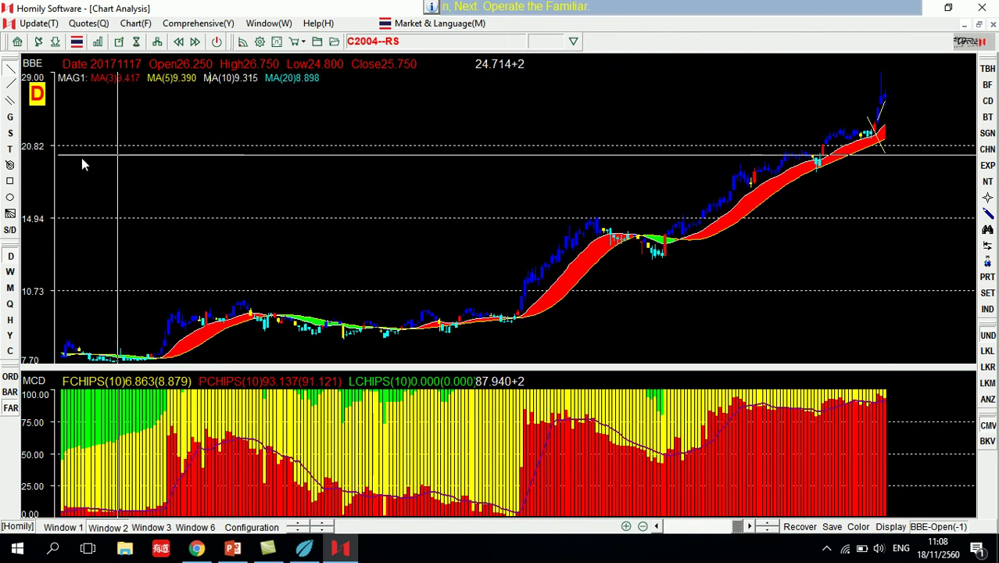
pyautogui.click(533, 326)
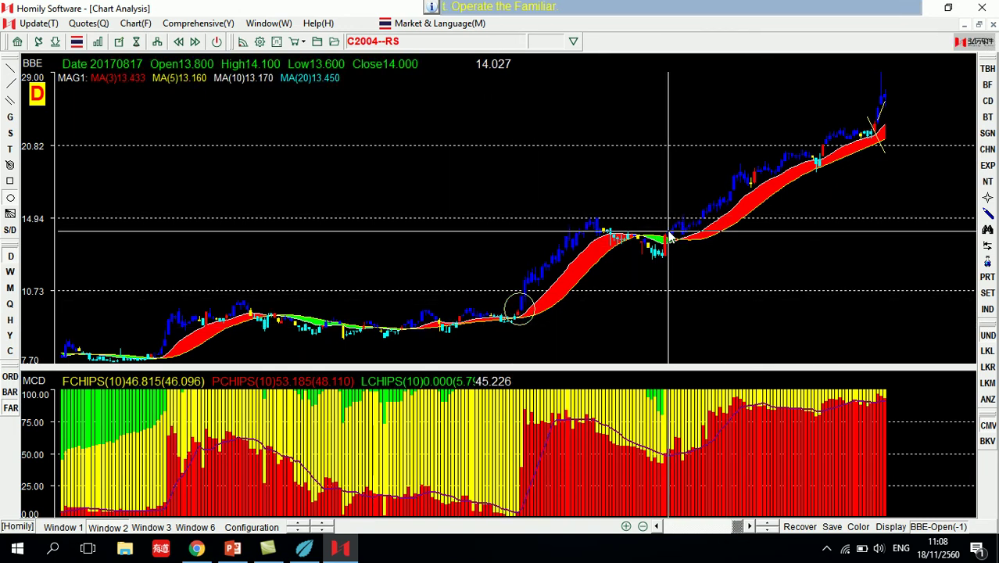
pyautogui.click(687, 250)
pyautogui.click(765, 190)
pyautogui.click(848, 165)
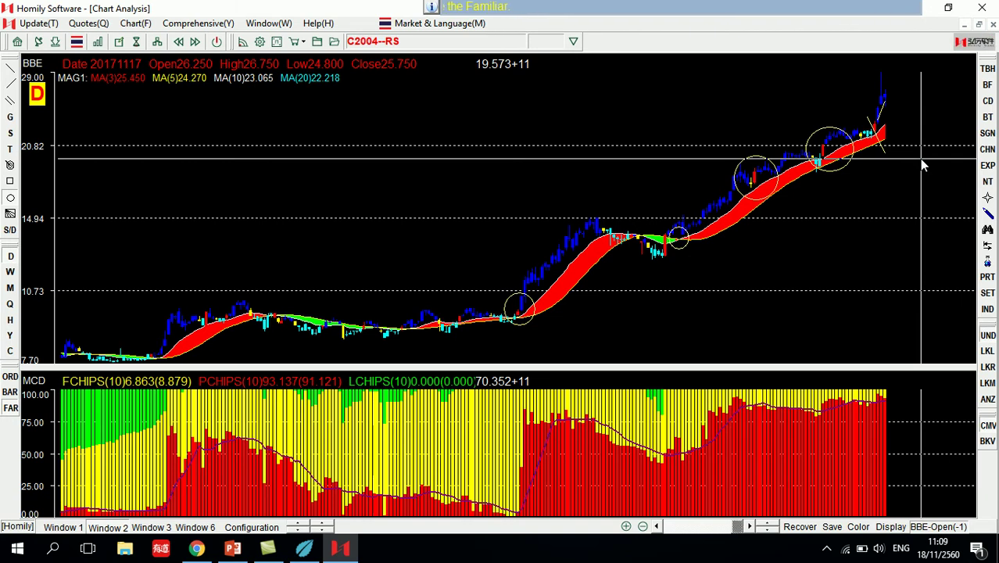
pyautogui.press('Up')
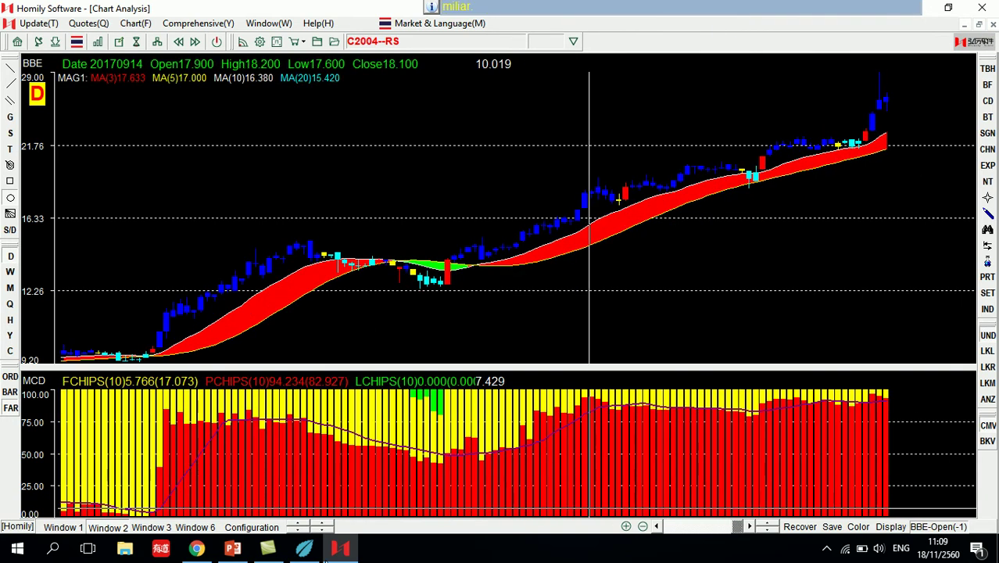
# Switch to PowerPoint, show slide 6 on the banker's price language in reading view and bring up the screen-drawing tools.
pyautogui.click(234, 550)
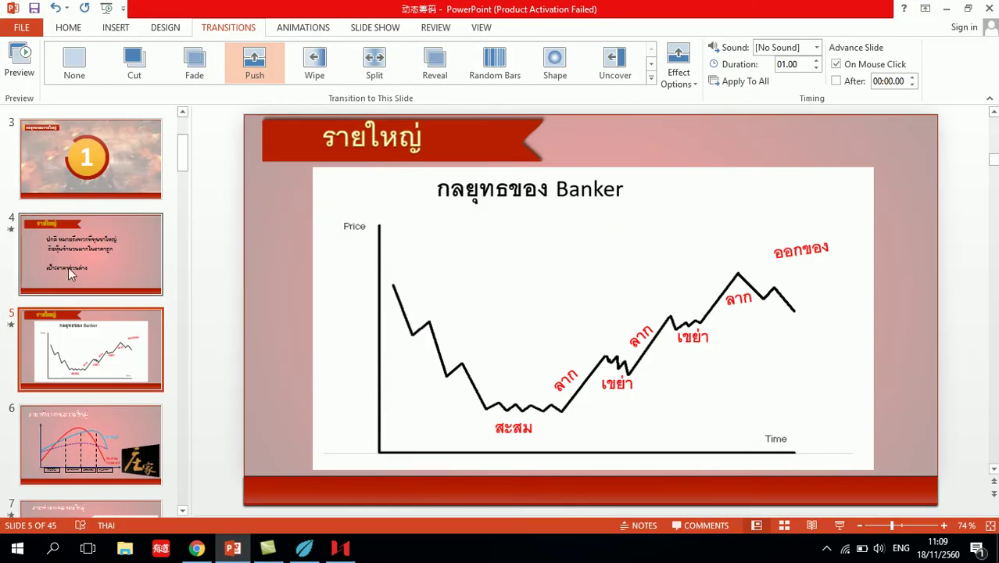
pyautogui.click(90, 450)
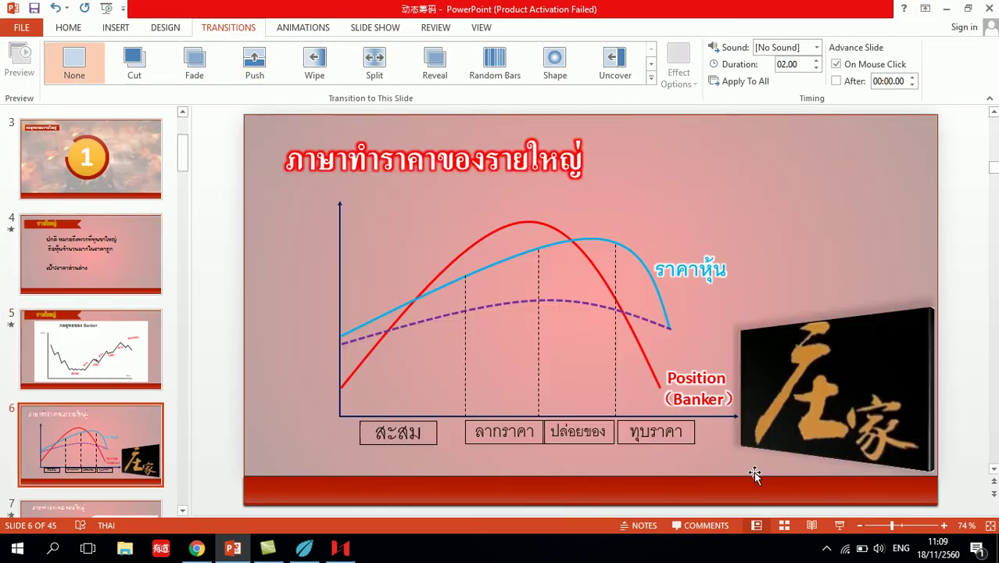
pyautogui.click(811, 526)
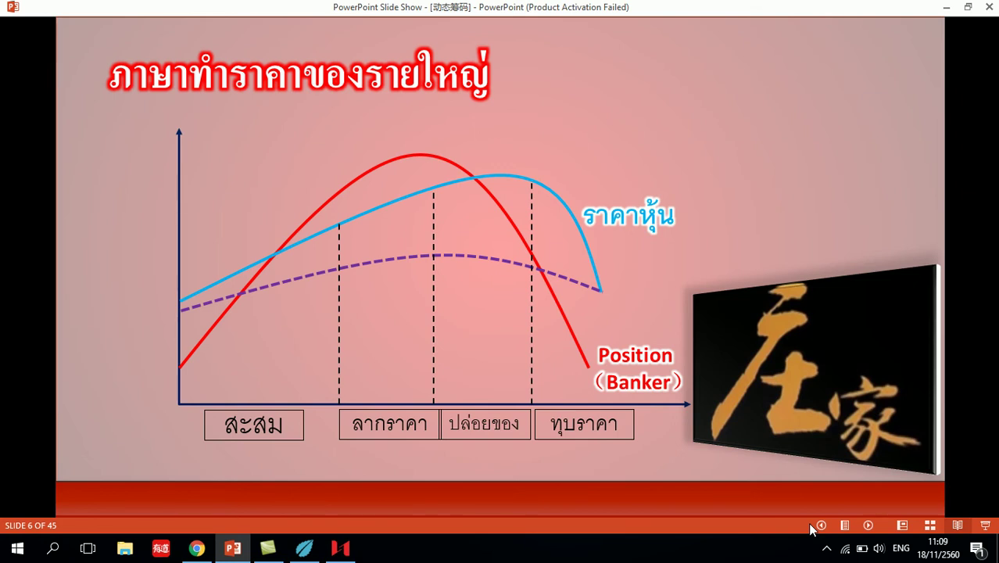
pyautogui.hotkey('ctrl', 'F1')
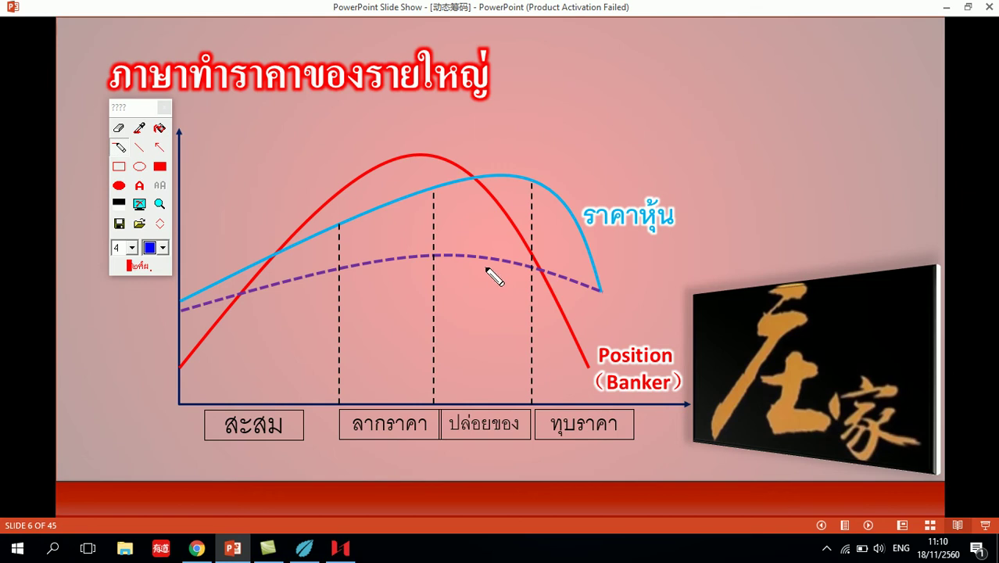
# Mark the flat top of the stock price curve and the banker position peak above its dashed line in blue pen.
pyautogui.moveTo(147, 107); pyautogui.dragTo(121, 116)
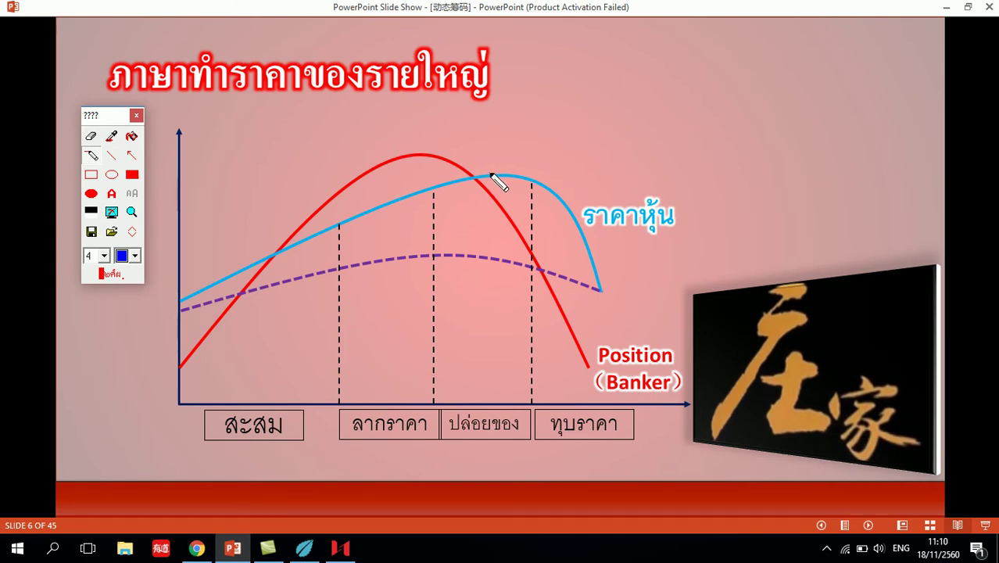
pyautogui.moveTo(483, 176); pyautogui.dragTo(529, 177)
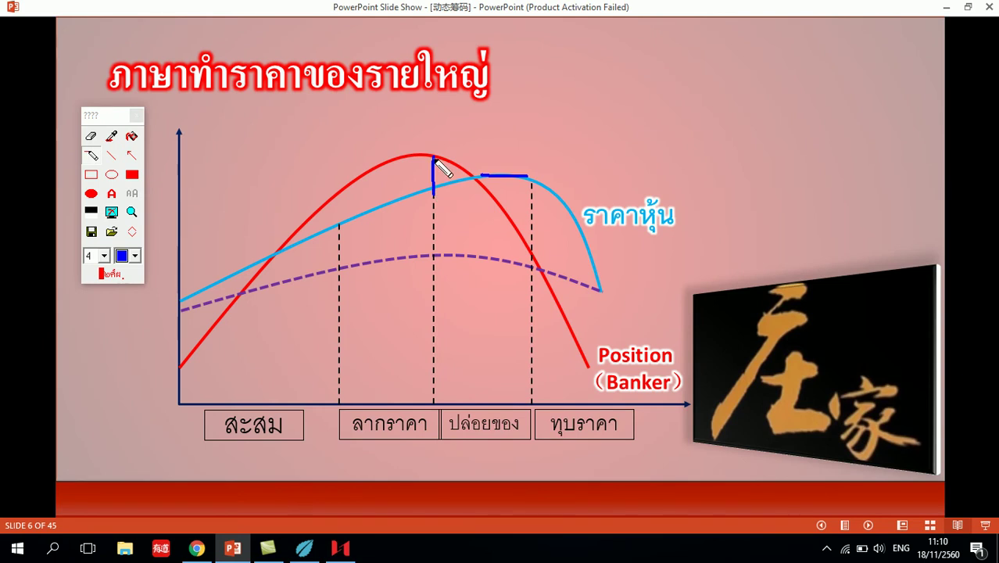
pyautogui.moveTo(413, 153); pyautogui.dragTo(426, 153)
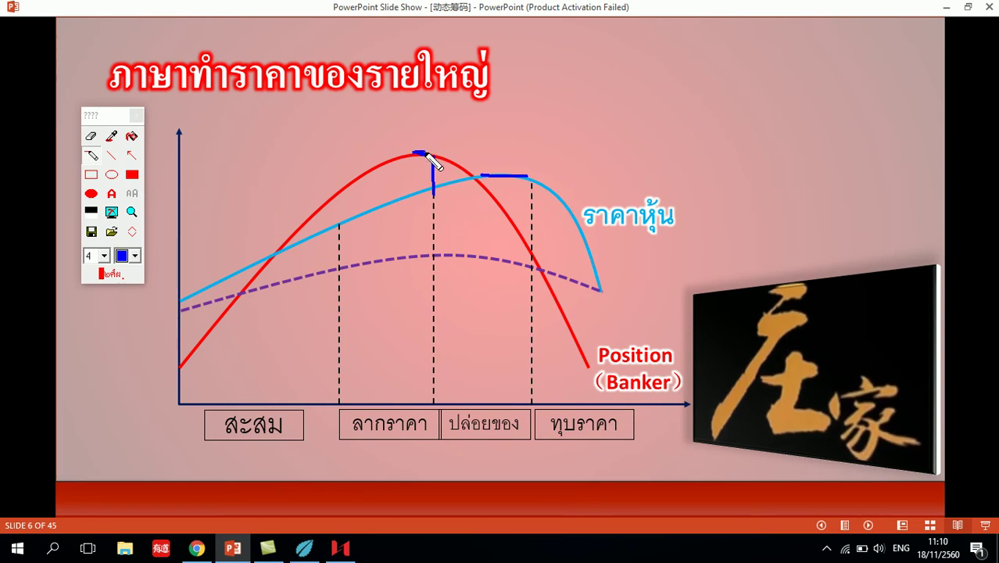
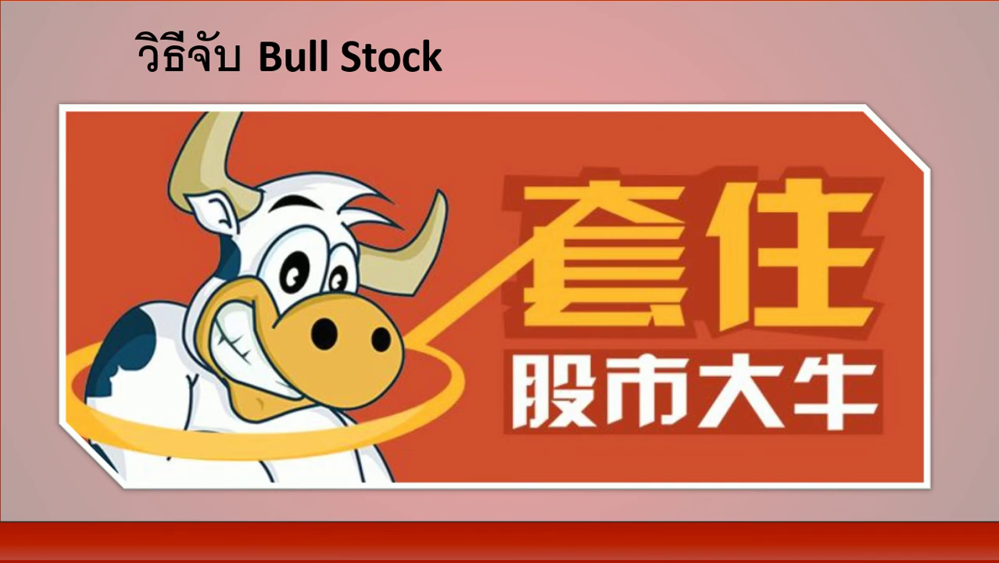
# End the slide show at the Bull Stock title slide and switch to Homily Software's RS chart, leaving the technical filter closed.
pyautogui.press('Escape')
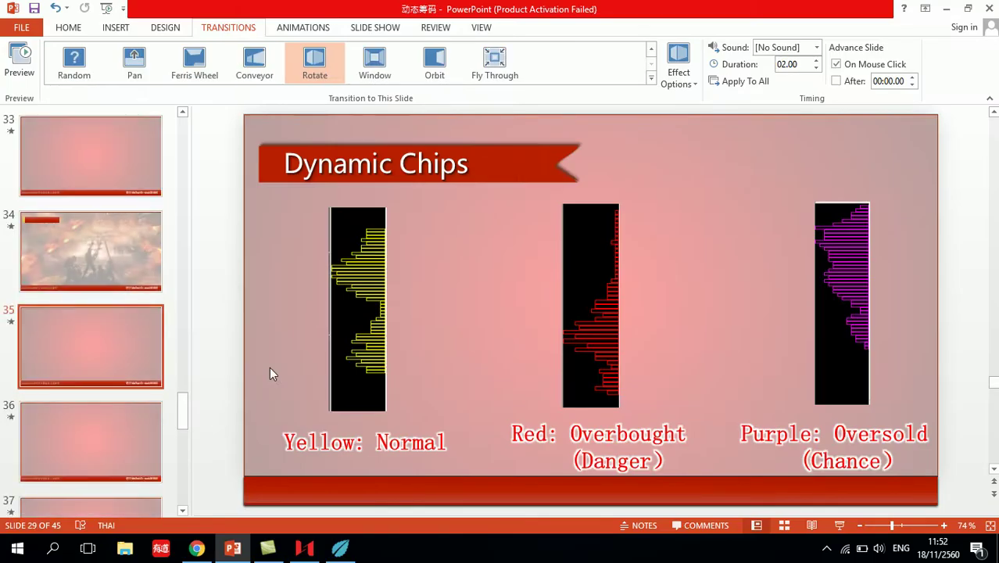
pyautogui.scroll(-2, 130, 369)
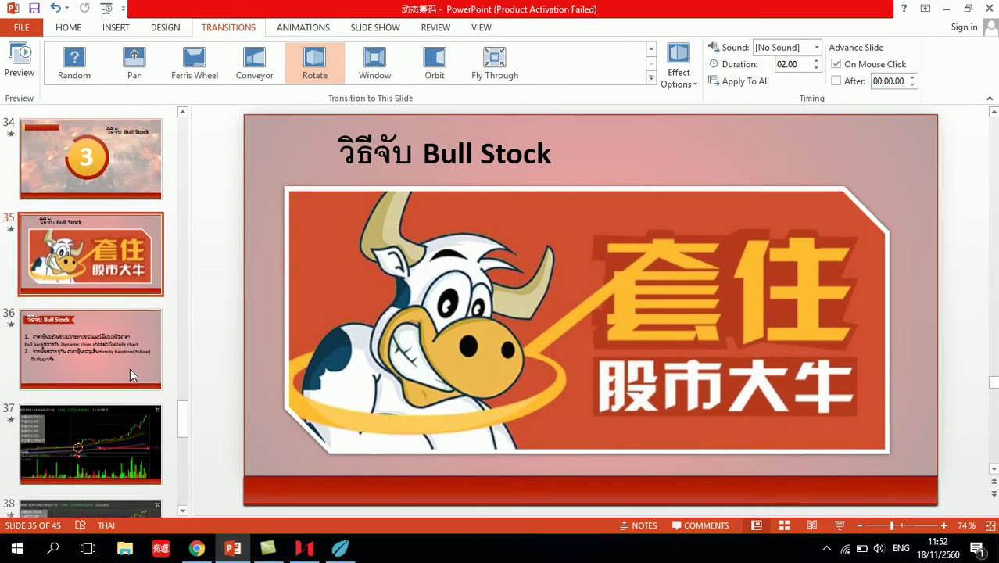
pyautogui.click(304, 547)
pyautogui.click(751, 68)
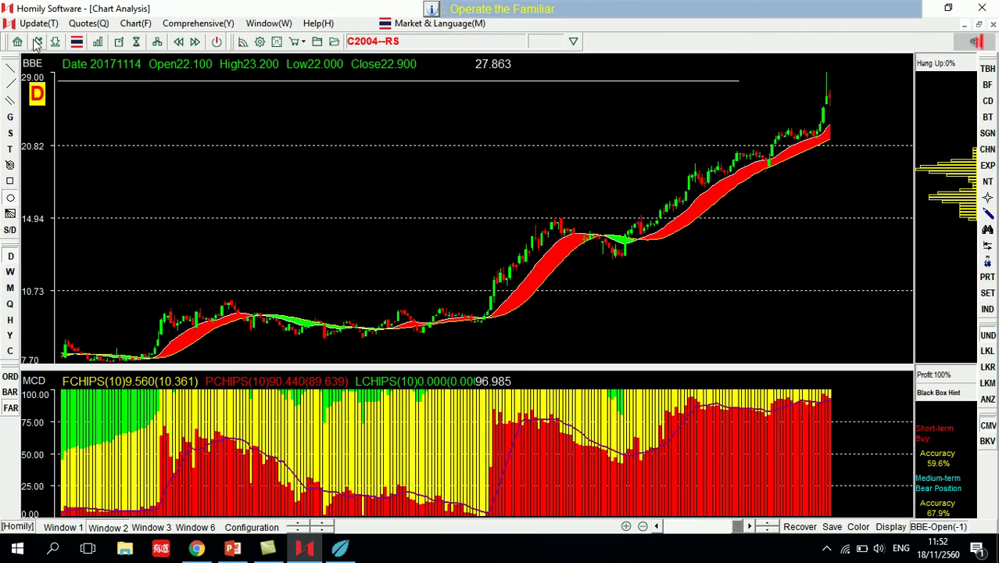
pyautogui.click(137, 41)
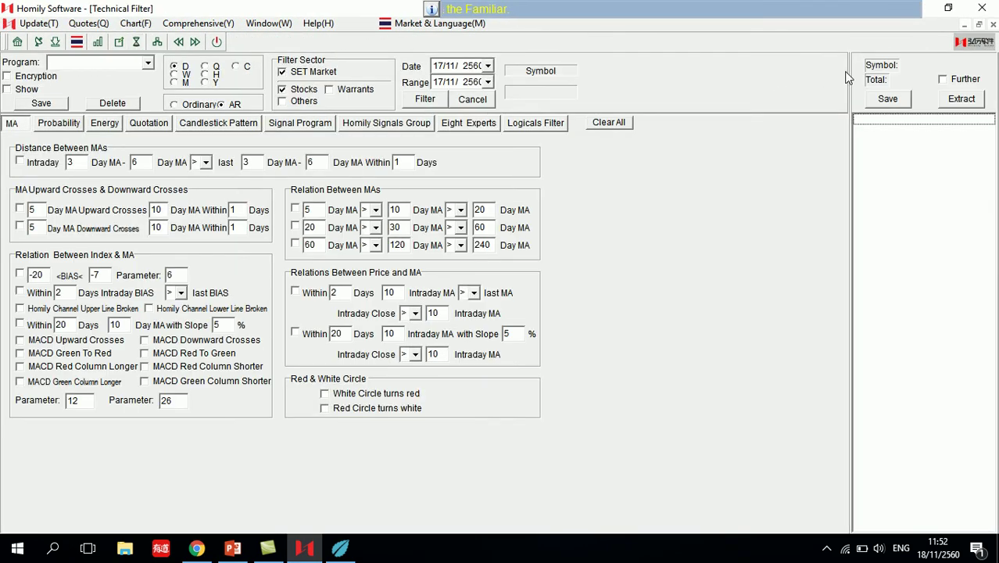
pyautogui.click(993, 25)
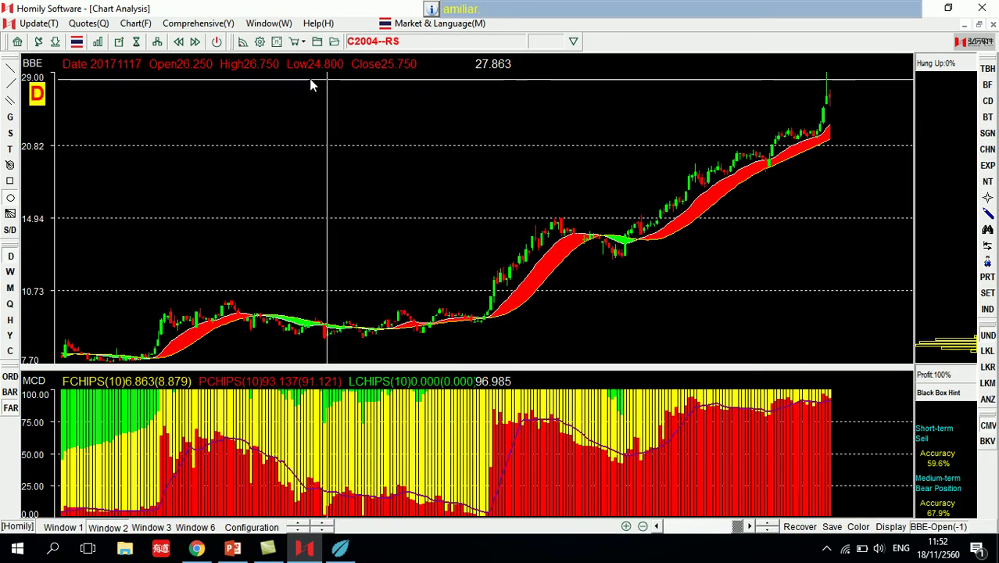
# Restore and save the recommended chart configuration, then enlarge the RS candlestick pane to fill the chart area.
pyautogui.click(262, 42)
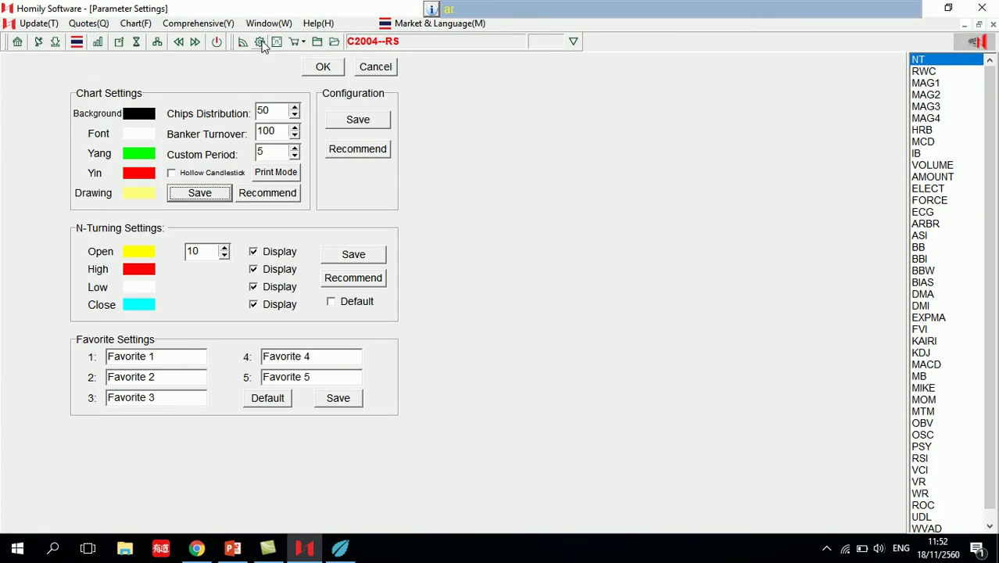
pyautogui.click(354, 153)
pyautogui.click(352, 119)
pyautogui.click(323, 69)
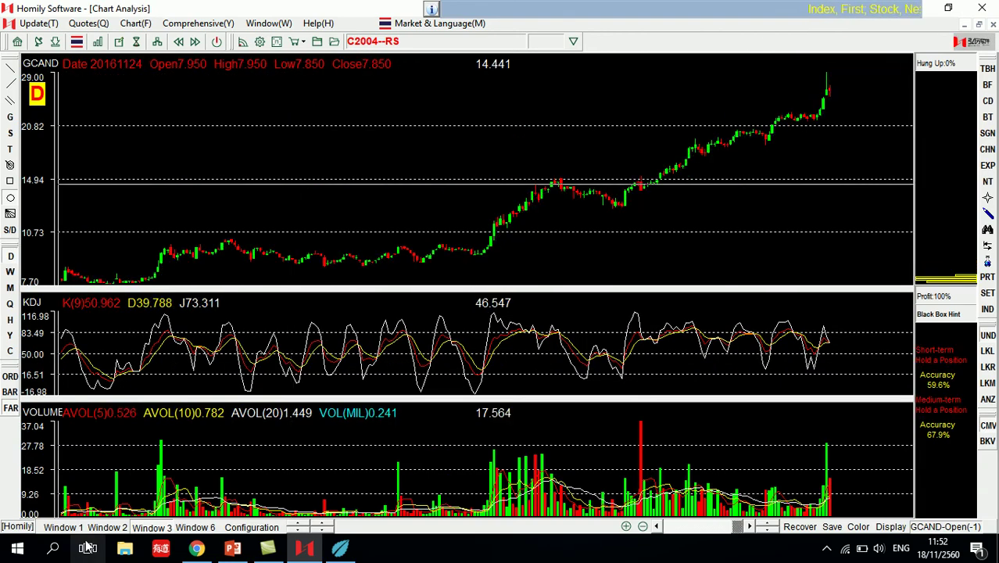
pyautogui.doubleClick(229, 477)
pyautogui.click(715, 358)
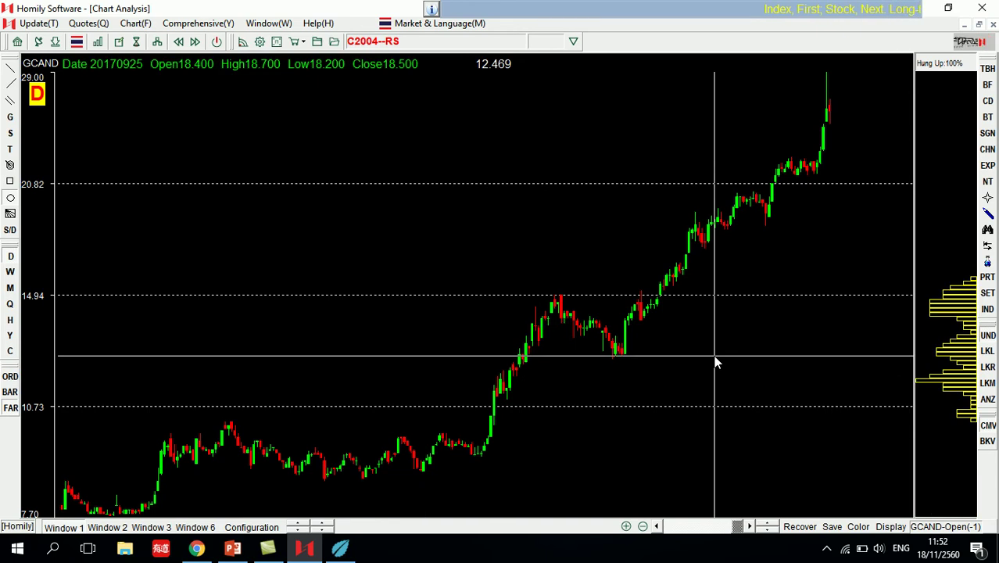
# Bring up the SET index daily chart and enlarge its most recent candles.
pyautogui.press('pagedown')
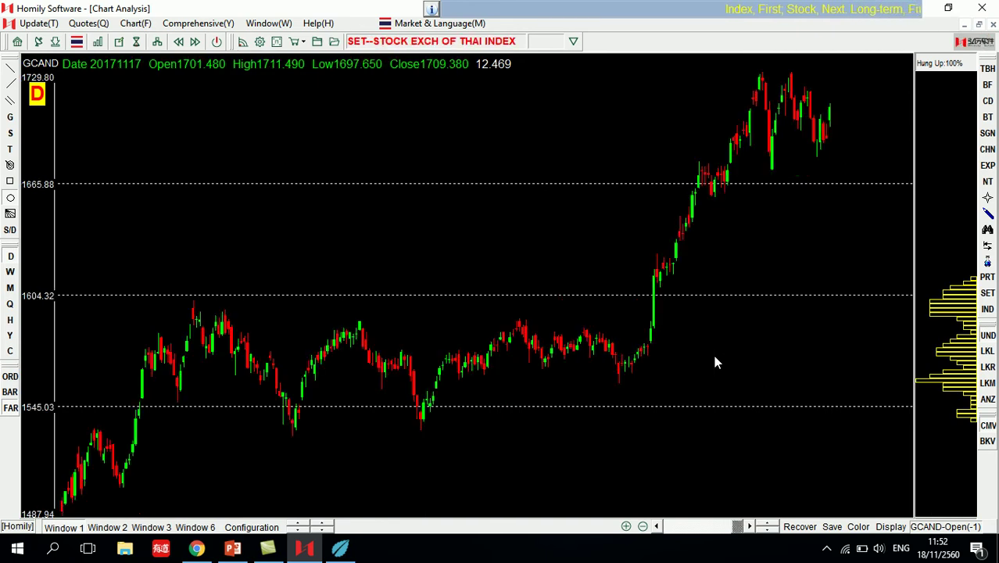
pyautogui.press('Up')
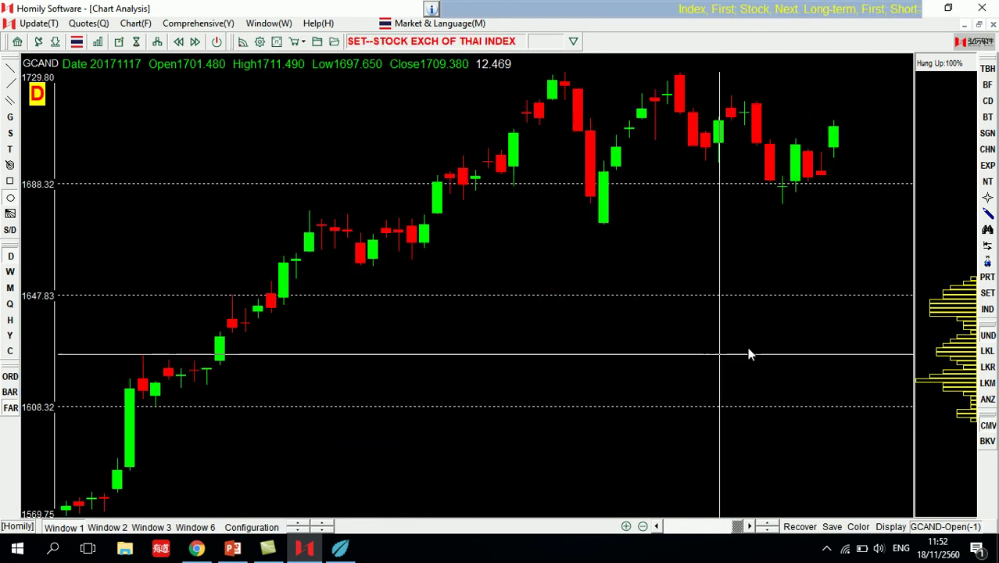
pyautogui.click(845, 317)
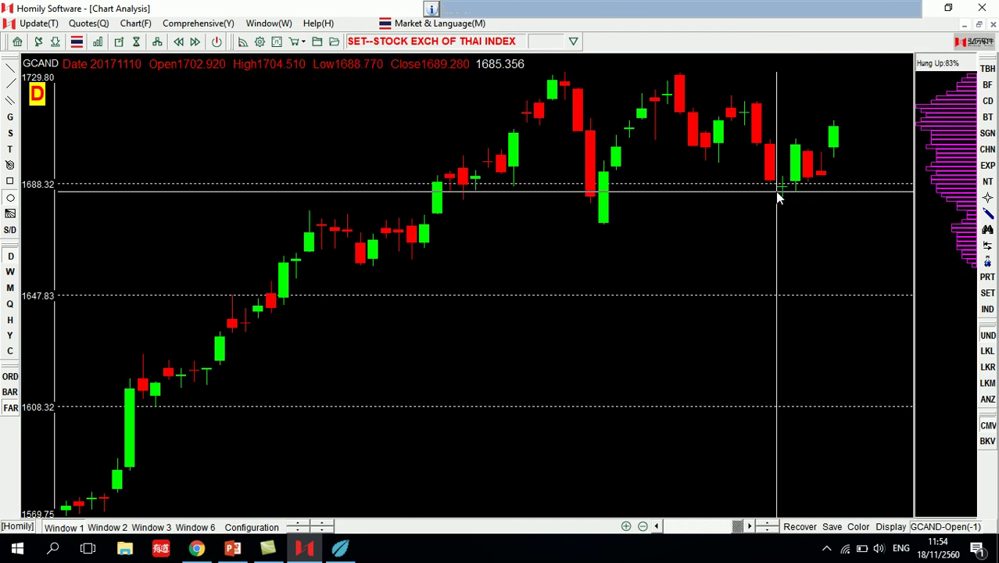
# Replay the SET index candle by candle from 13 November 2017 to the latest day against the two drawn support lines.
pyautogui.scroll(3, 767, 181)
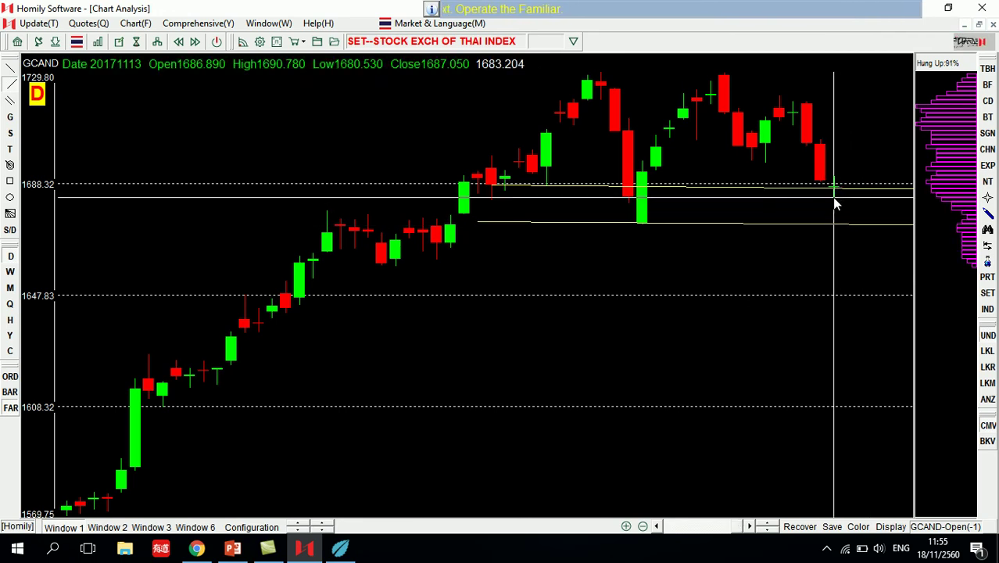
pyautogui.press('Right')
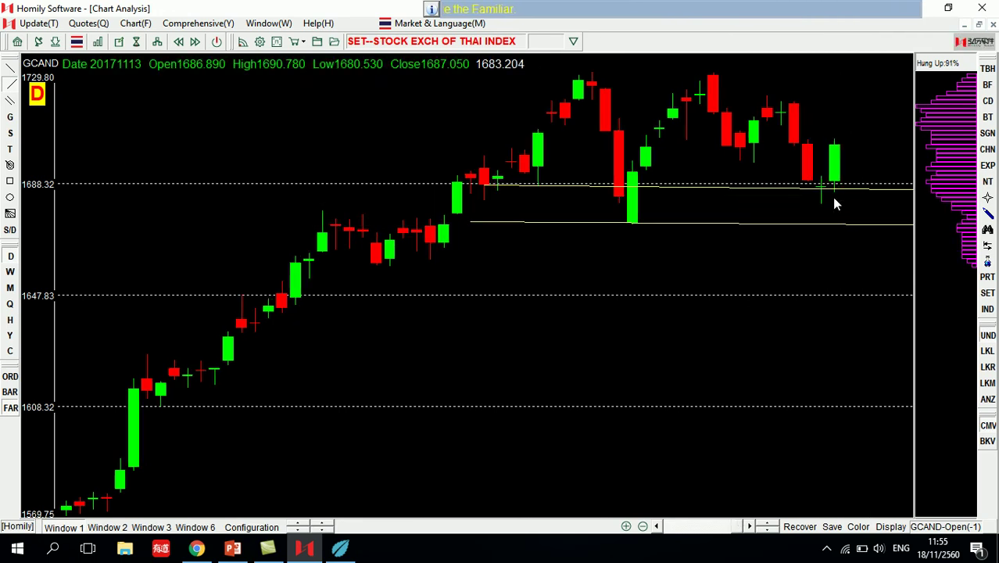
pyautogui.press('Right')
pyautogui.press('Right')
pyautogui.press('Right')
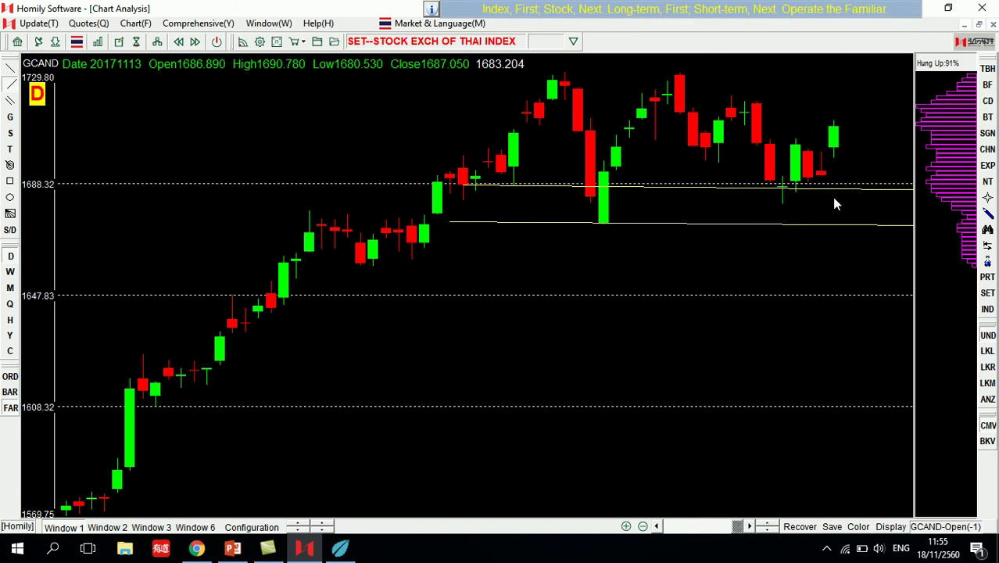
pyautogui.press('Up')
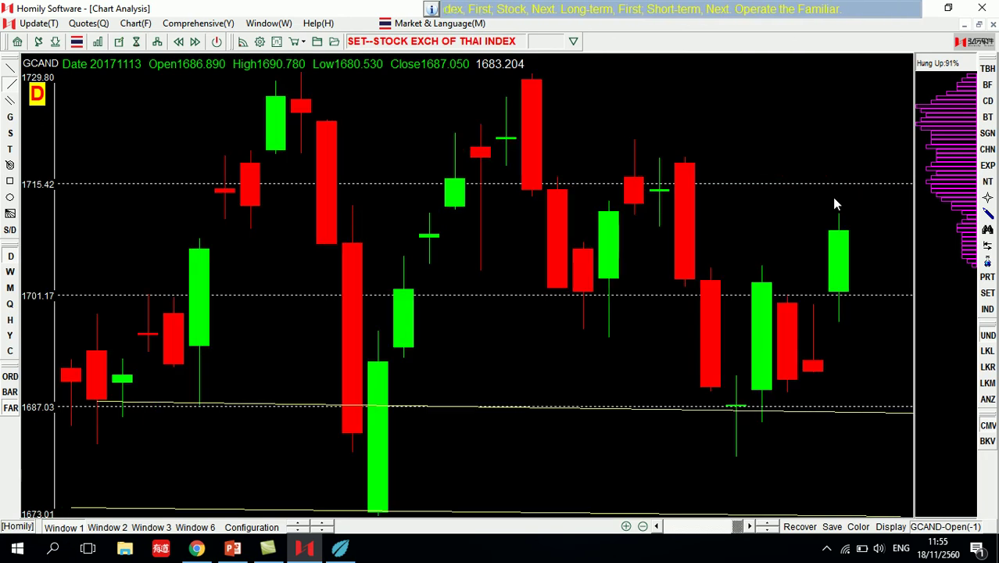
pyautogui.press('Down')
pyautogui.click(832, 197)
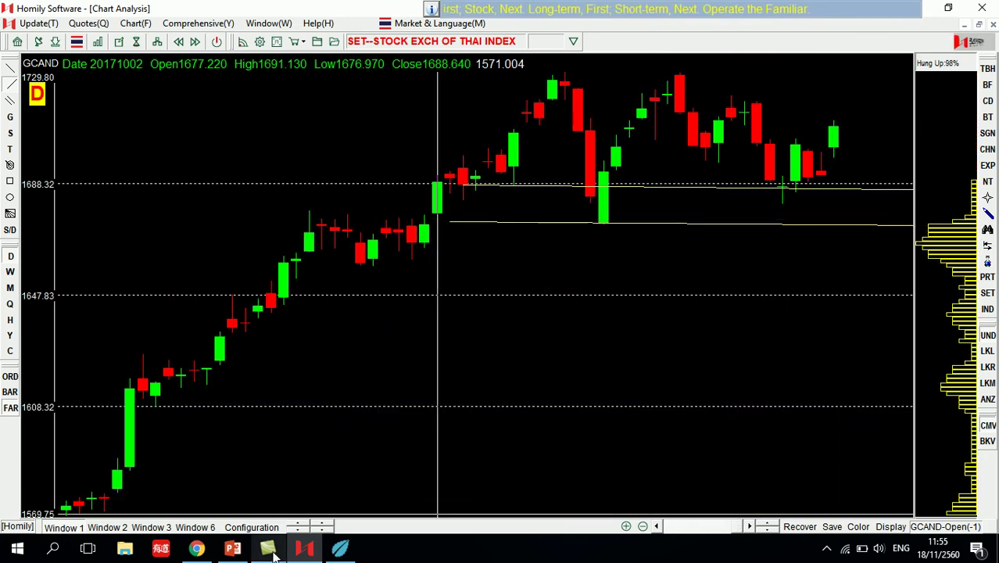
# Switch to PowerPoint and present slide 36 on catching a Bull Stock with the slide show duplicated on both displays.
pyautogui.click(233, 548)
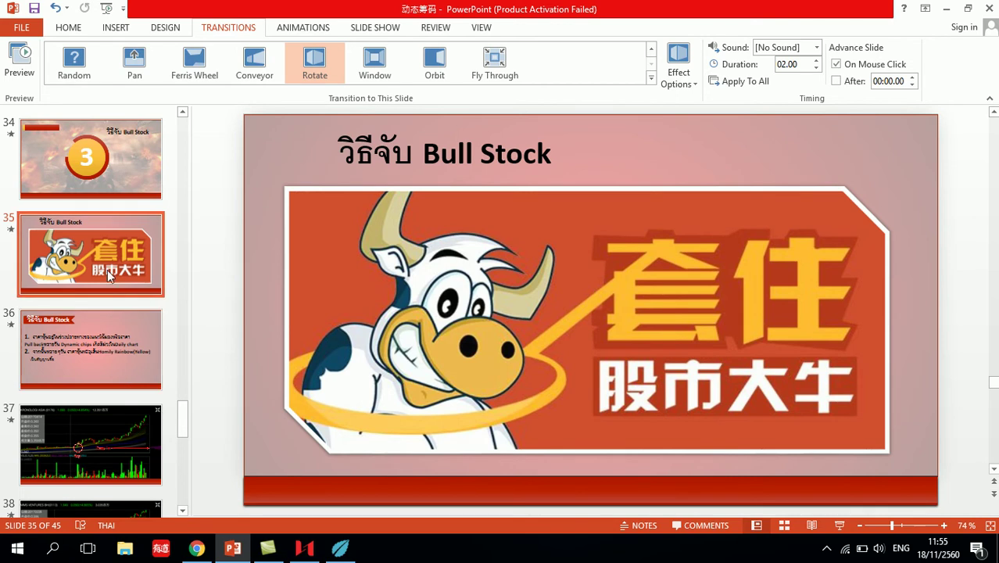
pyautogui.click(115, 338)
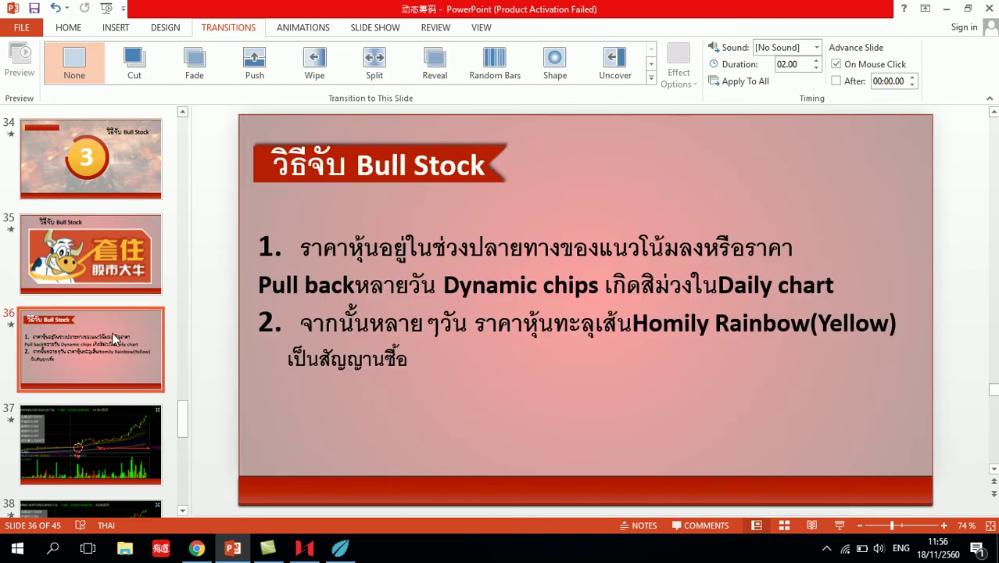
pyautogui.click(840, 520)
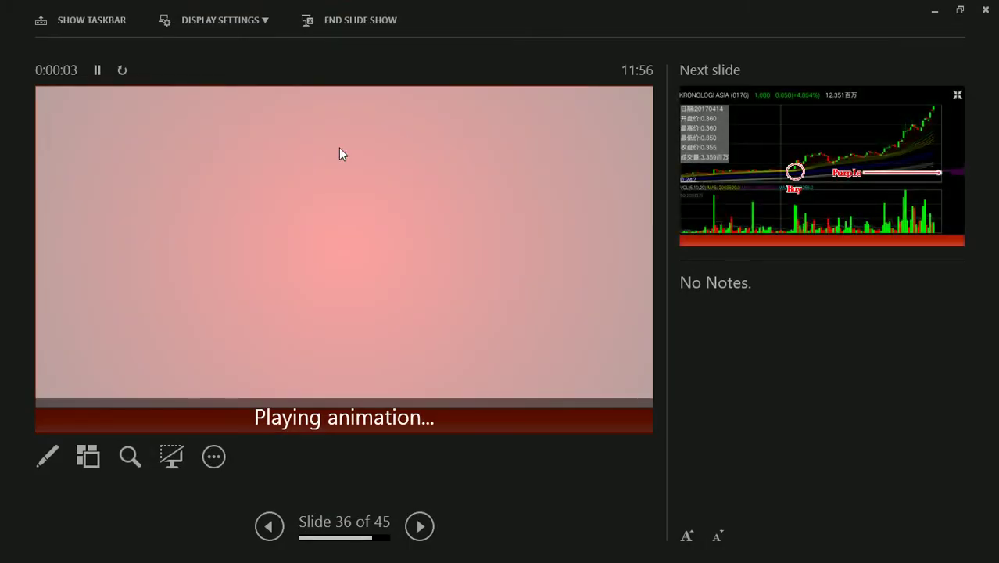
pyautogui.click(270, 23)
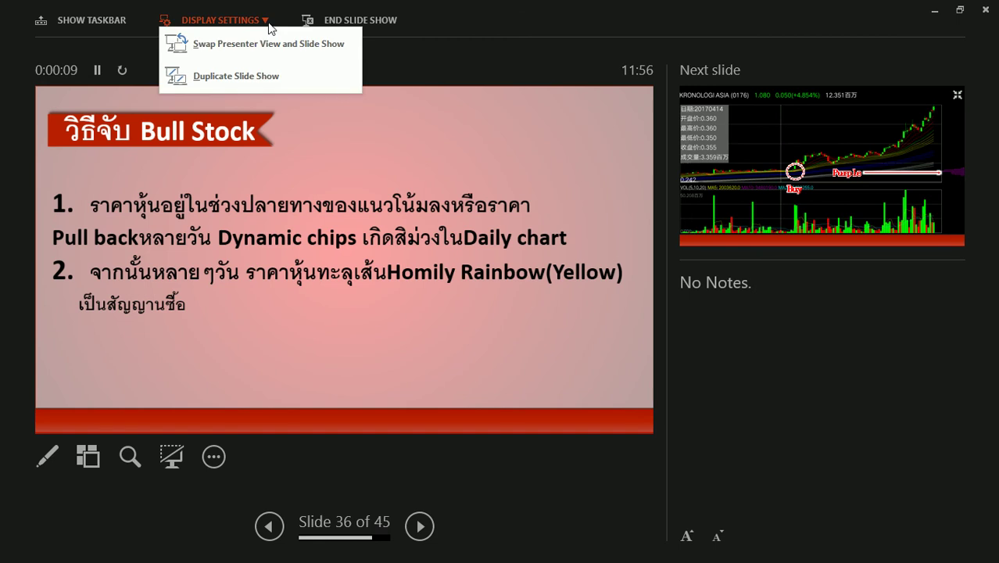
pyautogui.click(264, 74)
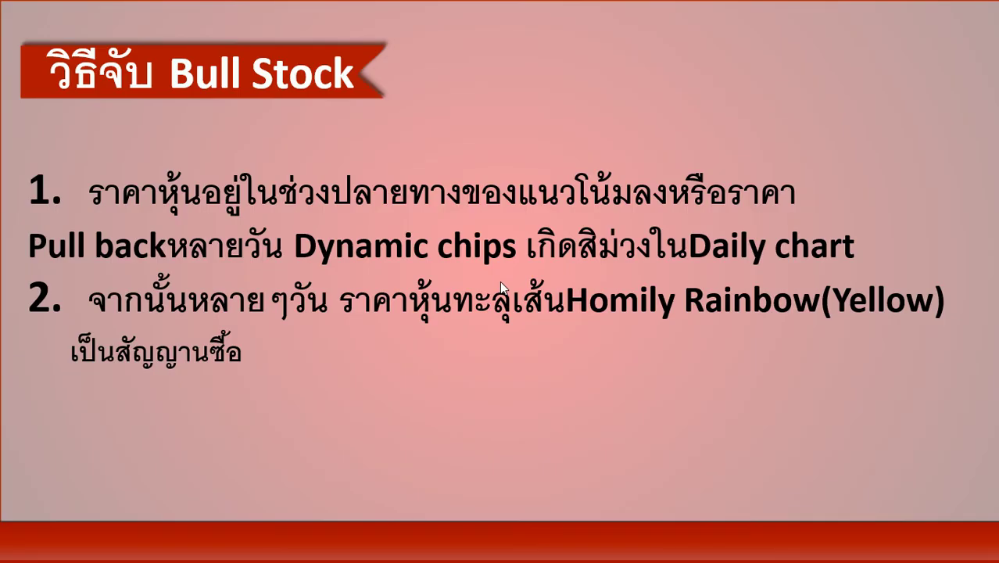
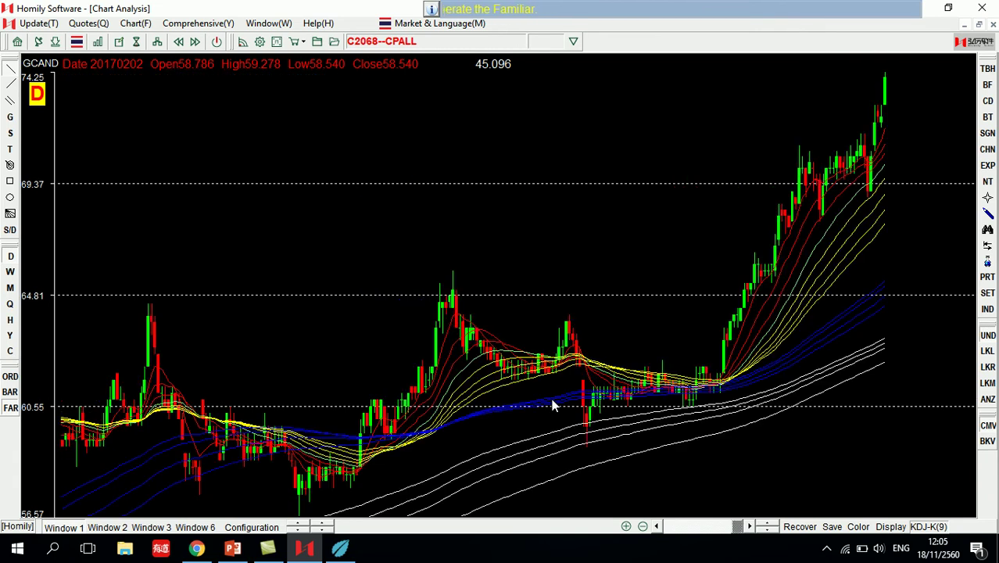
# Check the CPALL interval statistics from 26 April 2016 to 17 November 2017 on a longer chart history, and clear the measuring line.
pyautogui.scroll(-3, 818, 438)
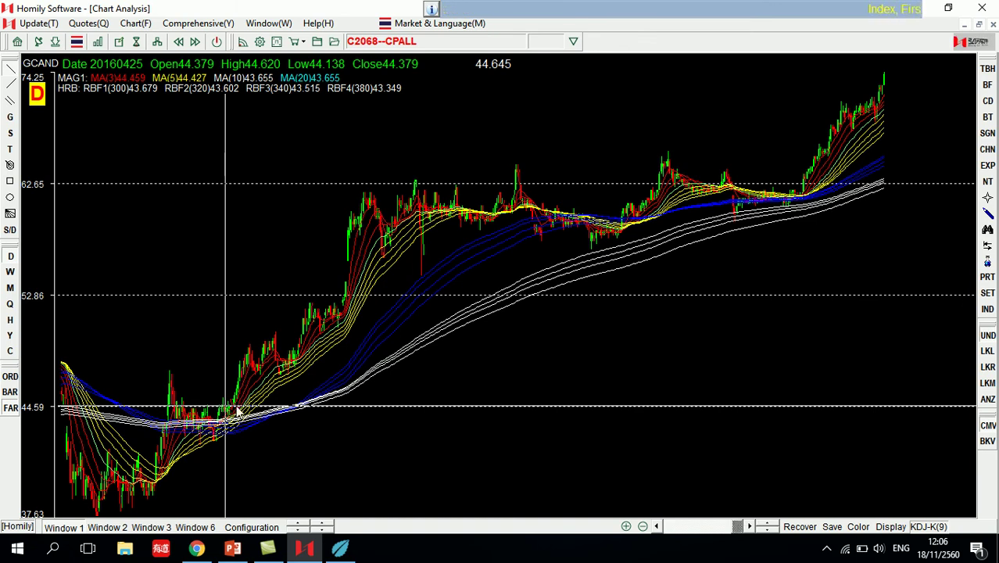
pyautogui.click(988, 246)
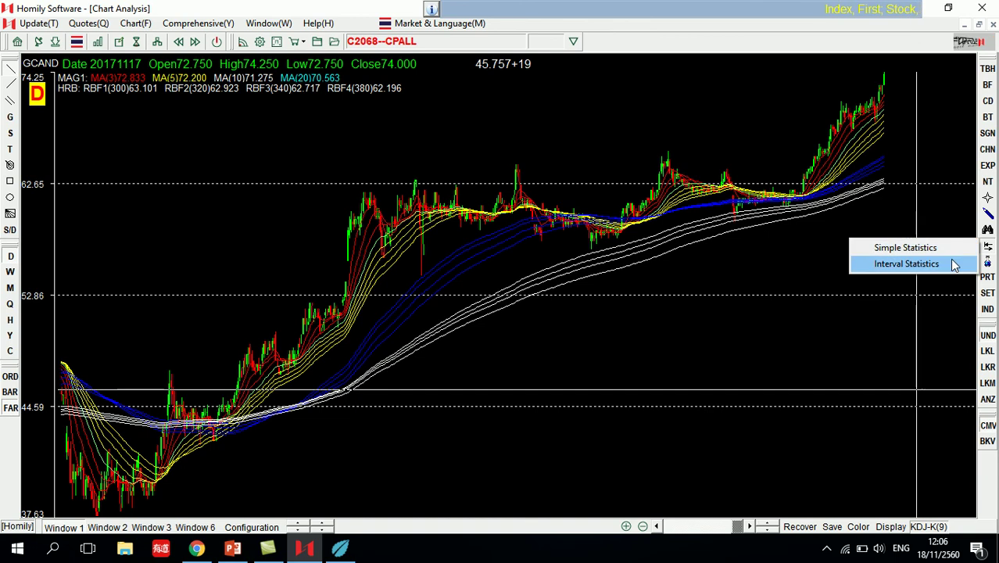
pyautogui.click(906, 264)
pyautogui.click(356, 374)
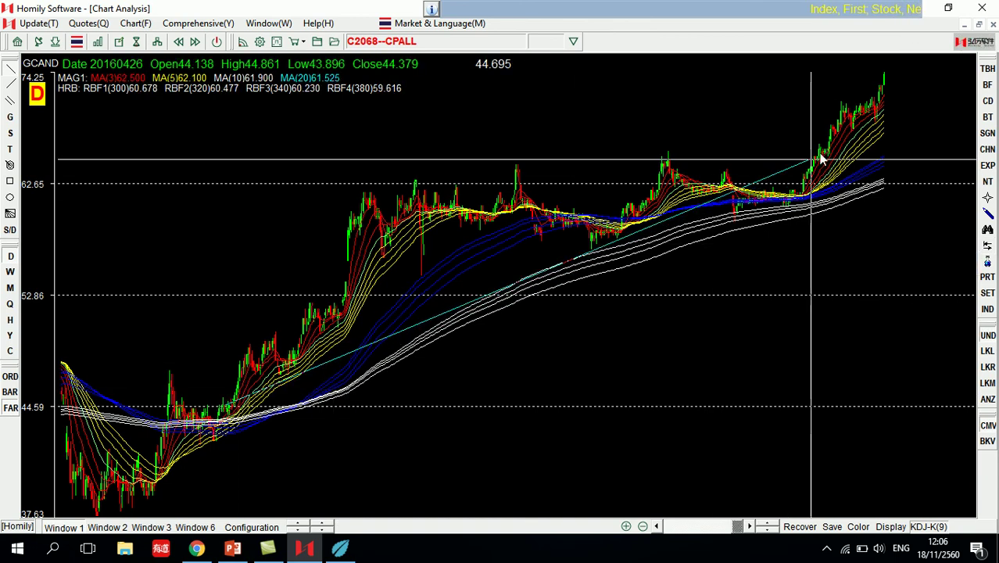
pyautogui.click(884, 78)
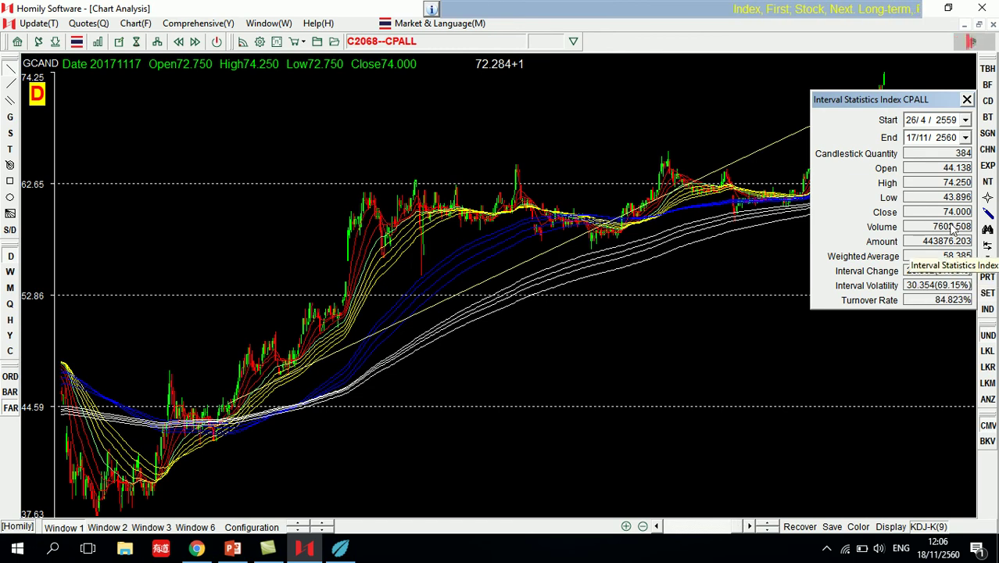
pyautogui.click(967, 100)
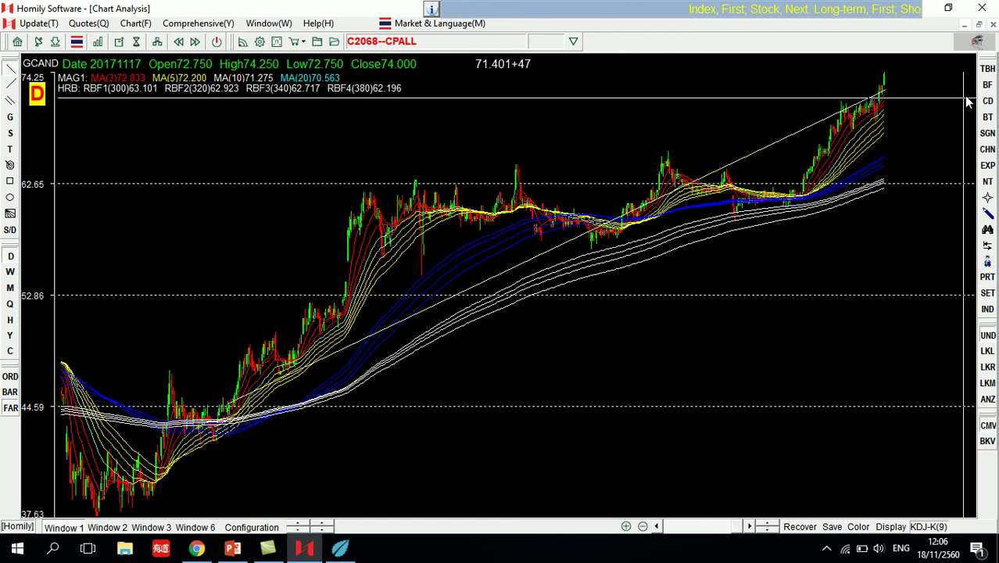
pyautogui.click(967, 102)
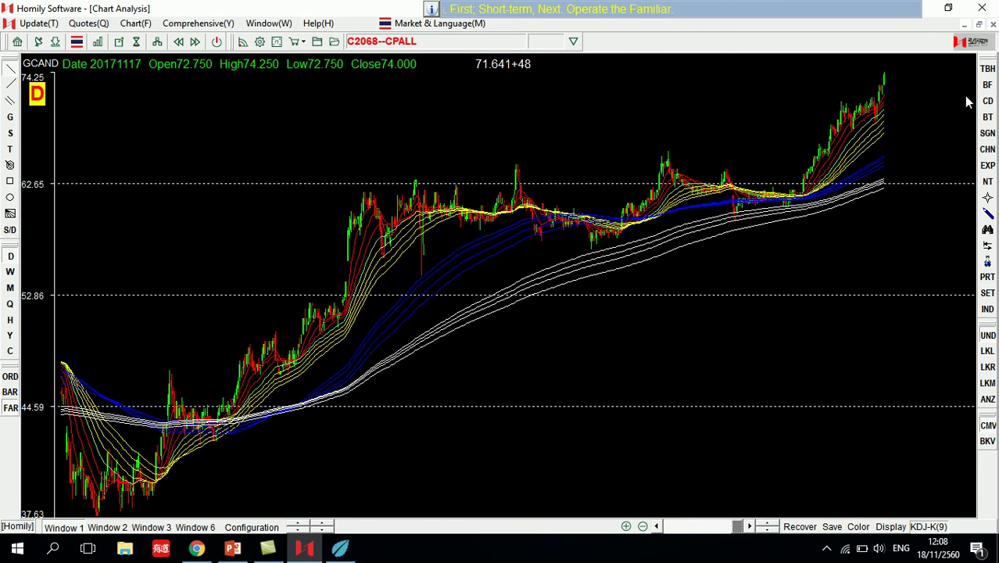
# Load the RS stock chart (C2004) with the Homily Rainbow lines and zoom in on its recent uptrend.
pyautogui.write('RS')
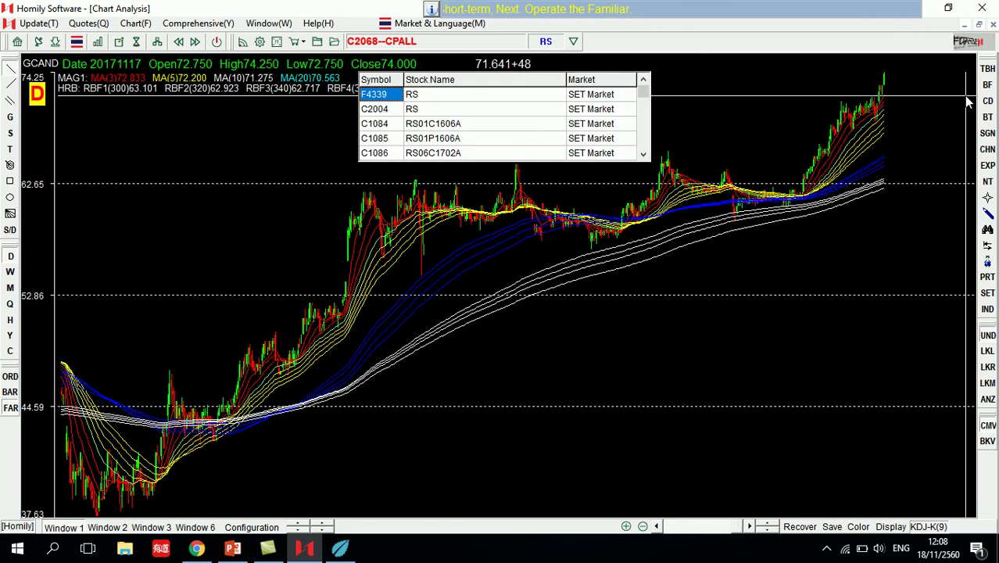
pyautogui.press('Return')
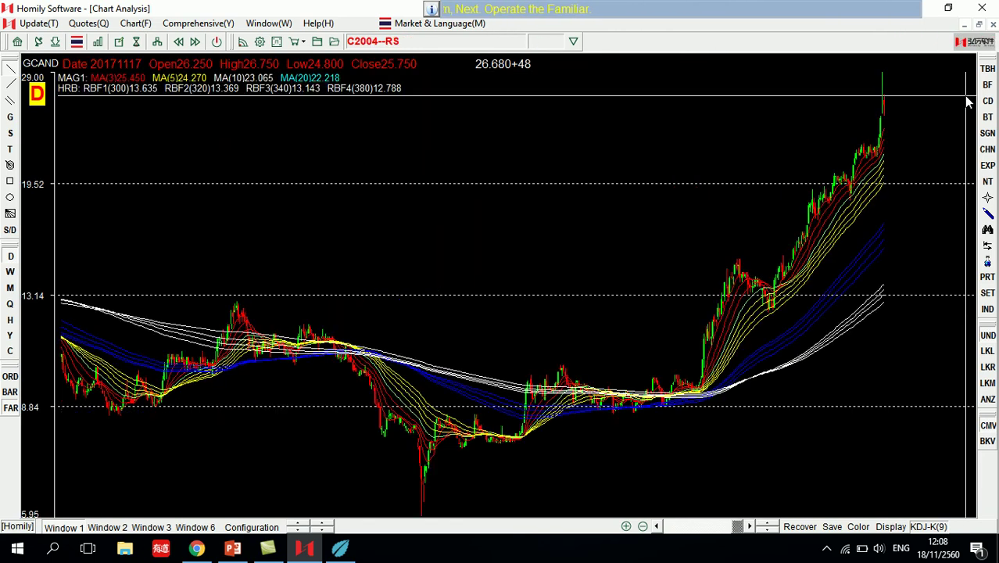
pyautogui.press('Up')
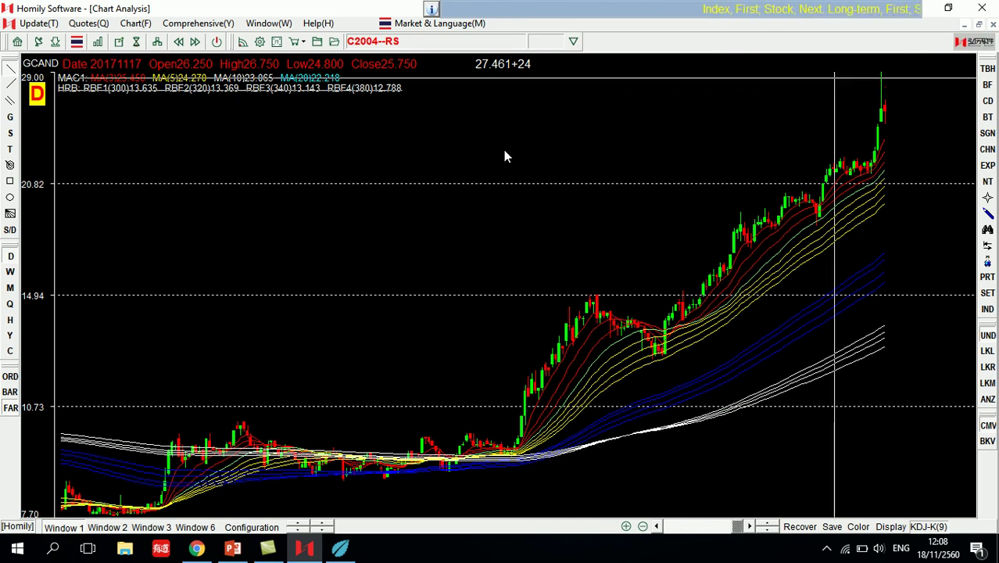
# Draw a rectangle around the RS chart's sideways consolidation zone and an ellipse around the breakout candles at its end.
pyautogui.click(10, 181)
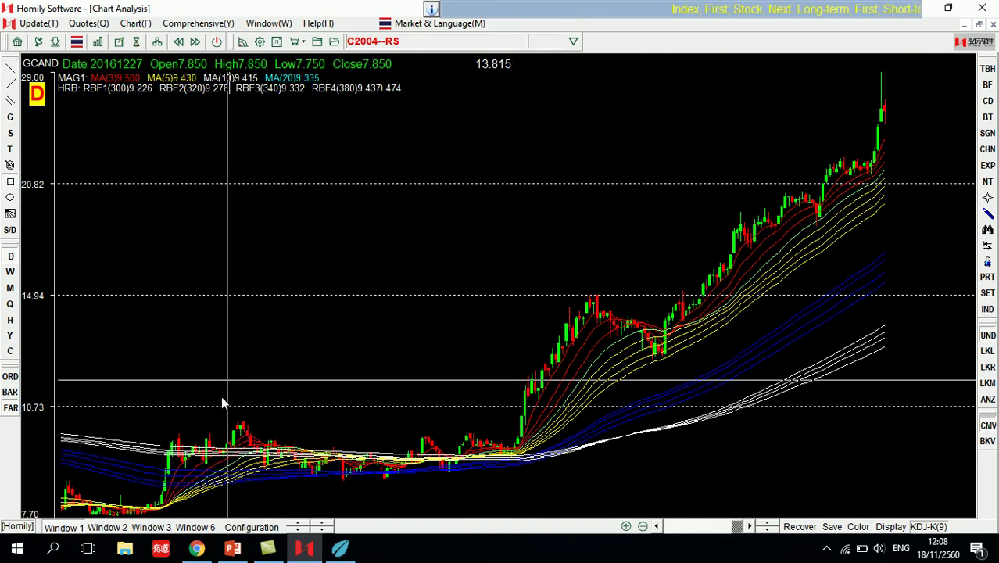
pyautogui.moveTo(188, 426)
pyautogui.mouseDown()
pyautogui.moveTo(430, 484)
pyautogui.moveTo(528, 484)
pyautogui.mouseUp()
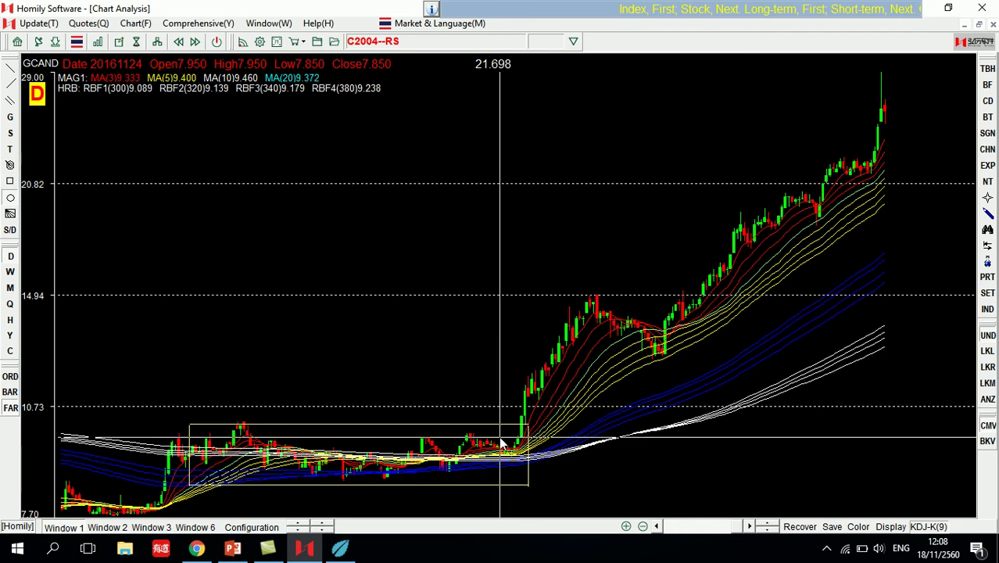
pyautogui.moveTo(507, 410); pyautogui.dragTo(540, 440)
# Check the RS interval statistics from 15 June 2017 to 17 November 2017, and close the results.
pyautogui.click(988, 248)
pyautogui.click(928, 266)
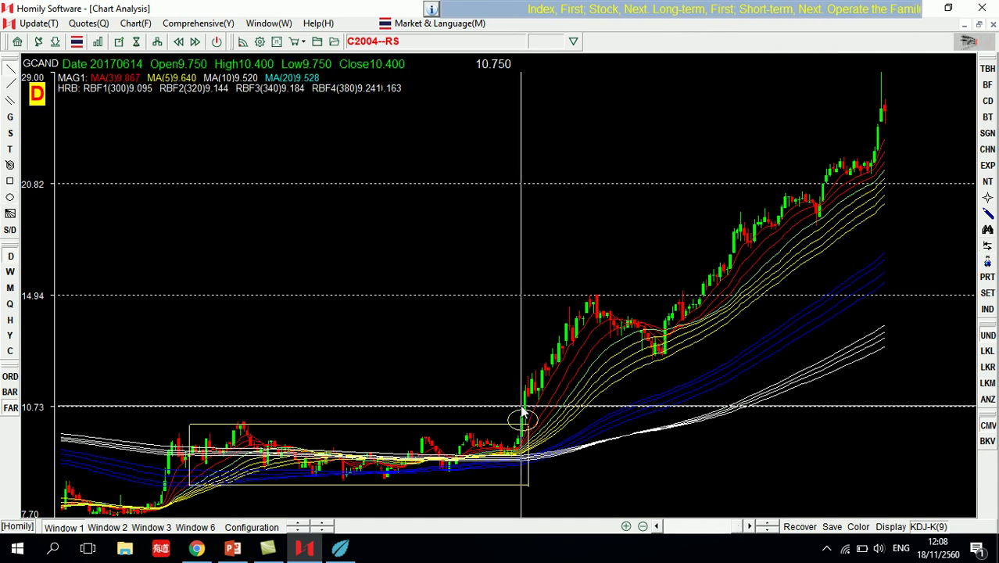
pyautogui.click(883, 107)
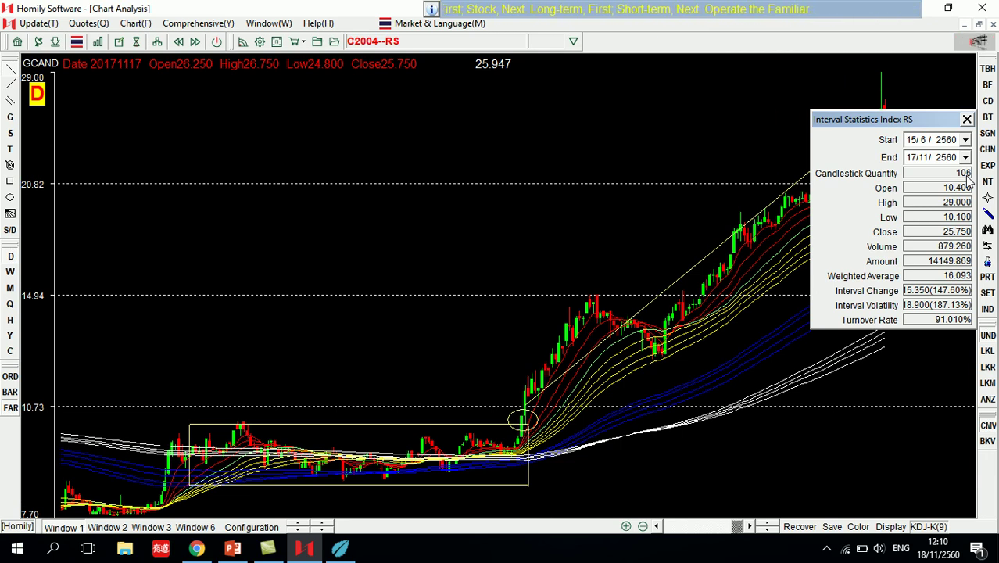
pyautogui.click(969, 120)
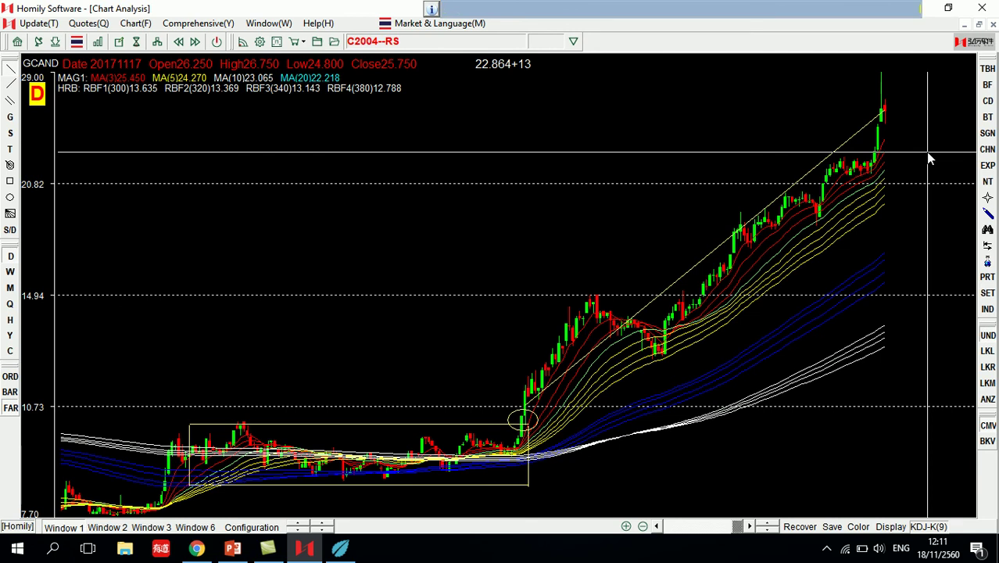
pyautogui.scroll(1, 926, 151)
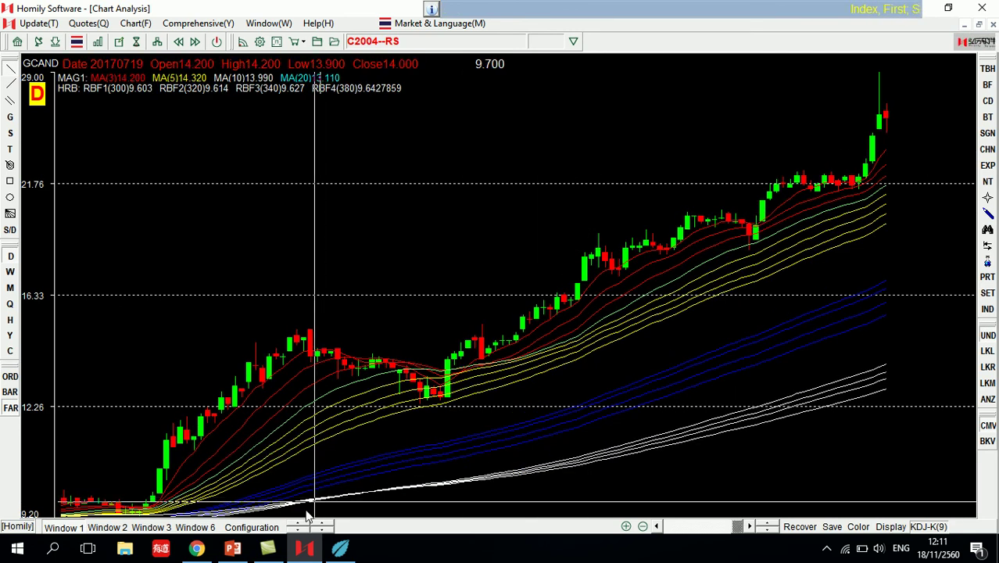
# Switch to the stock app in BlueStacks, search for "rs" and try to open the RS (C2004) chart.
pyautogui.click(340, 549)
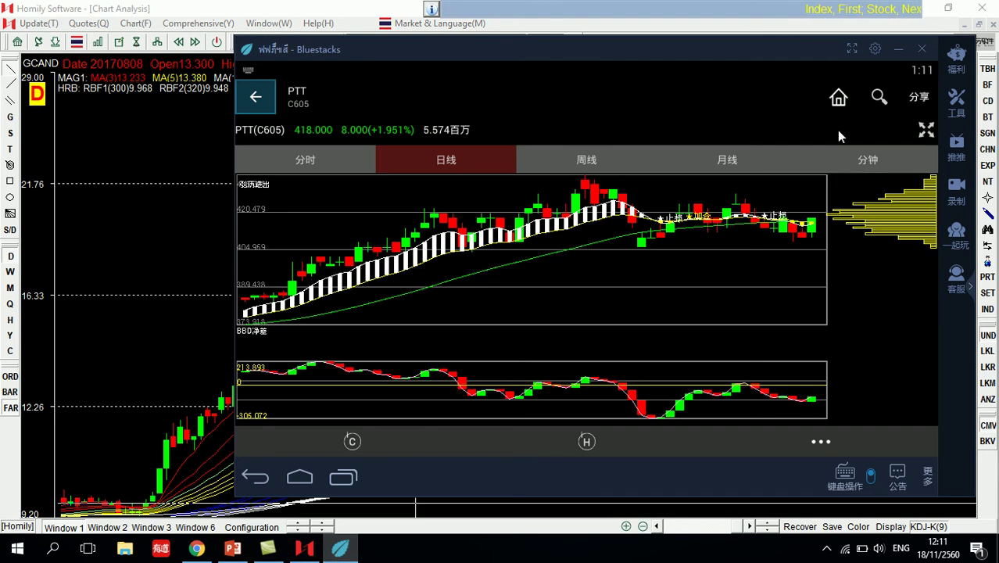
pyautogui.click(879, 98)
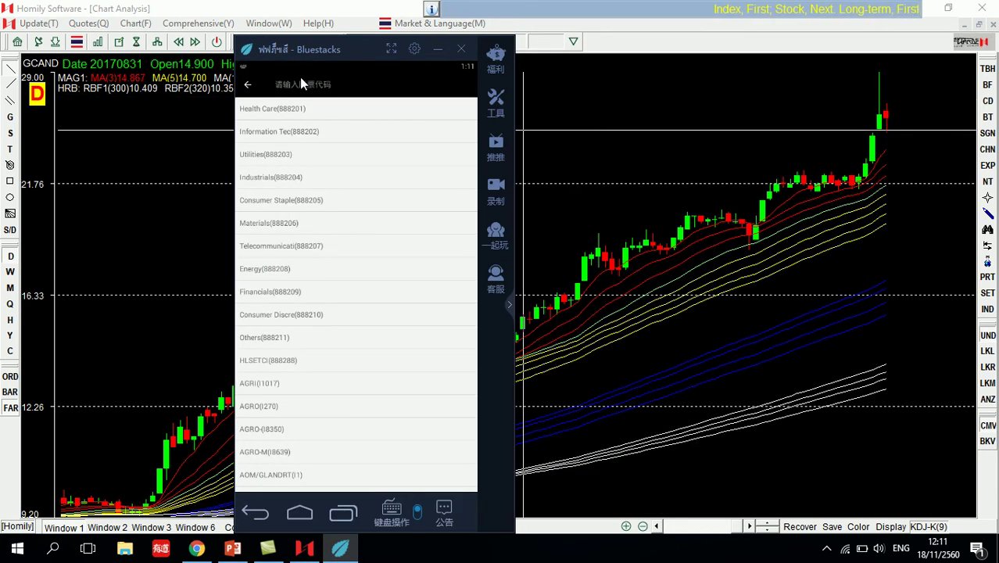
pyautogui.write('rs')
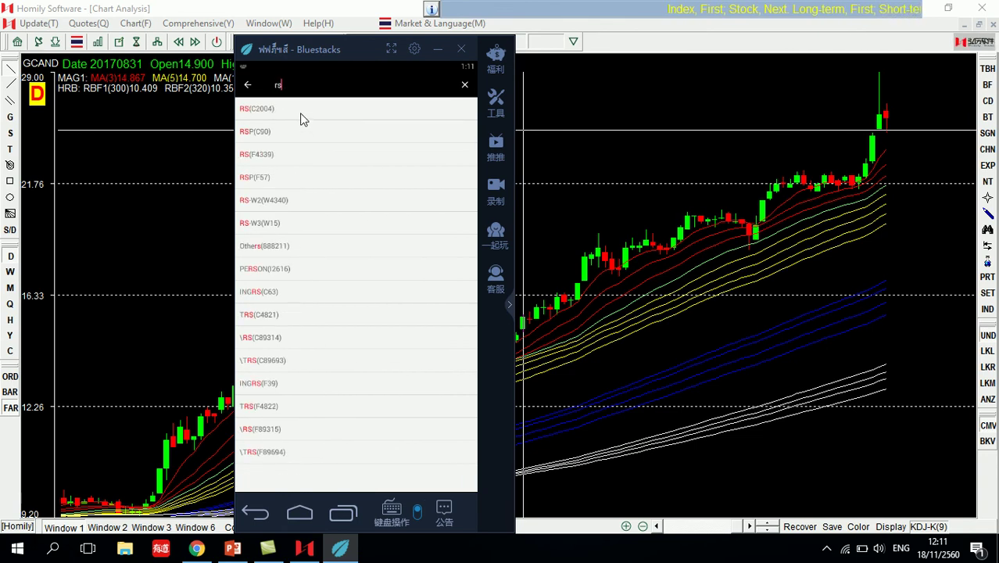
pyautogui.click(299, 113)
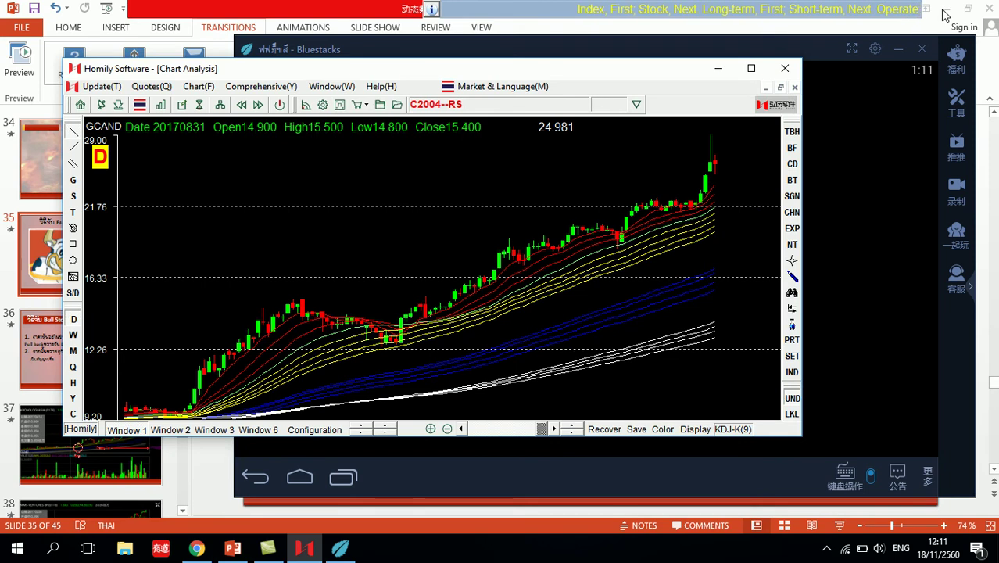
# Minimize the PowerPoint and Homily Chart windows and reposition the BlueStacks window on the desktop.
pyautogui.click(926, 24)
pyautogui.click(946, 8)
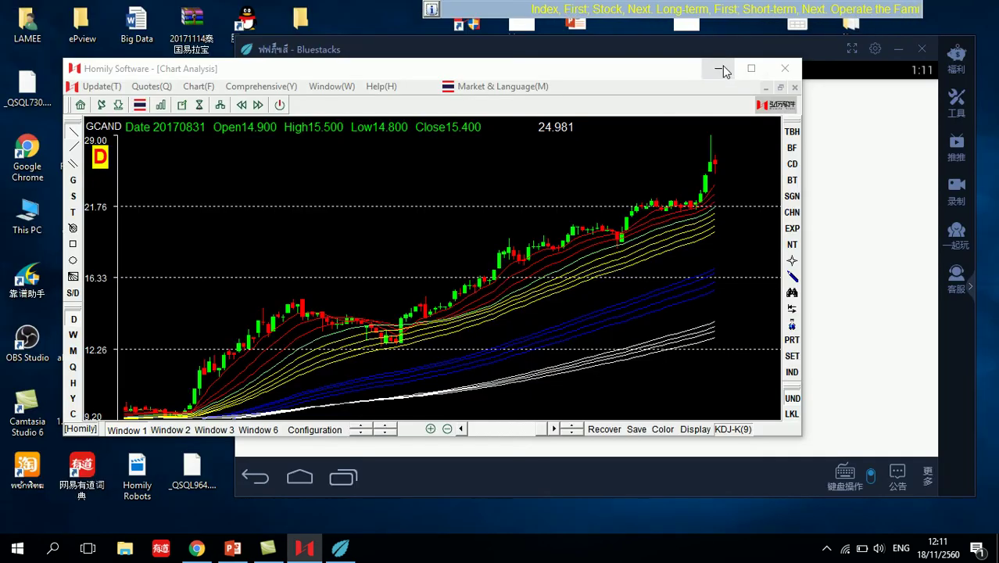
pyautogui.click(719, 68)
pyautogui.moveTo(750, 49); pyautogui.dragTo(644, 48)
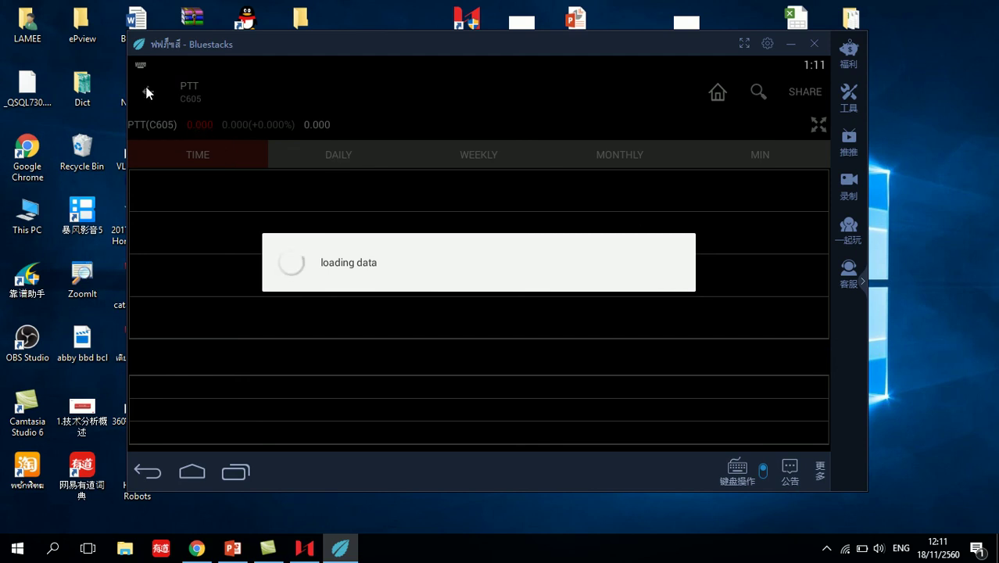
# Try another stock search for "rs" in the BlueStacks app, leave the search and minimize the emulator.
pyautogui.click(759, 92)
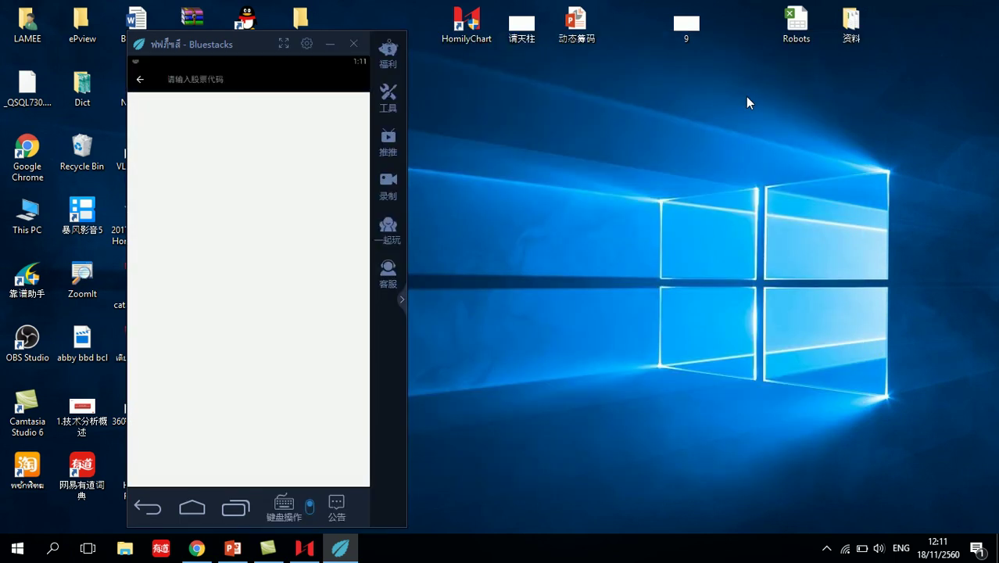
pyautogui.write('rs')
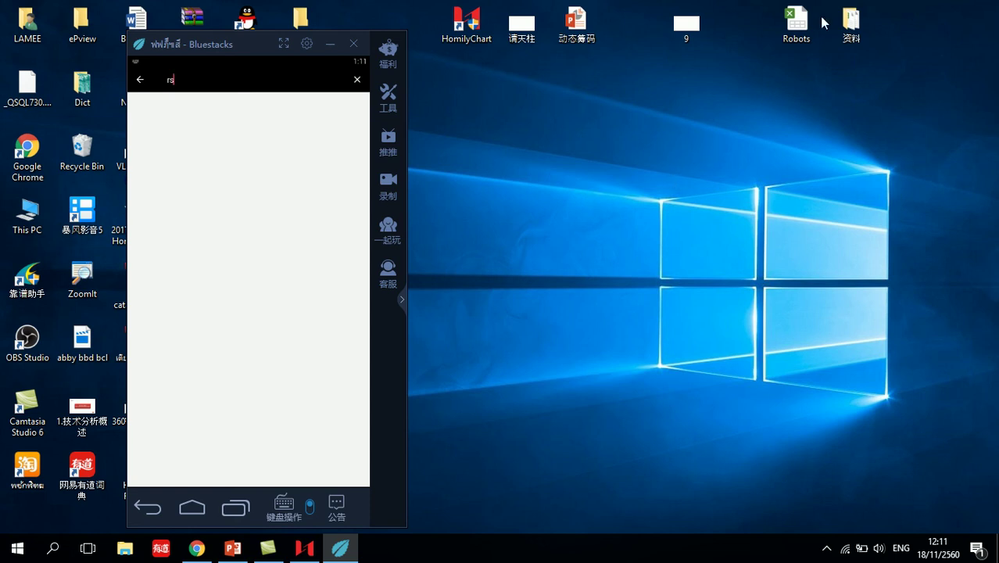
pyautogui.click(141, 81)
pyautogui.click(328, 44)
# Switch back to Homily Chart in a maximized window and display the chip distribution beside the longer-history RS chart.
pyautogui.click(305, 548)
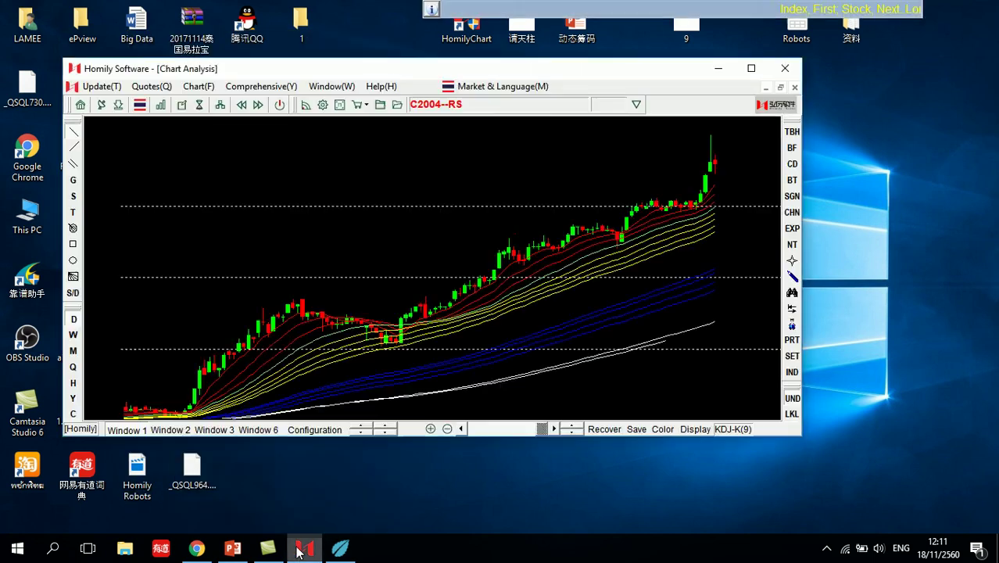
pyautogui.click(751, 68)
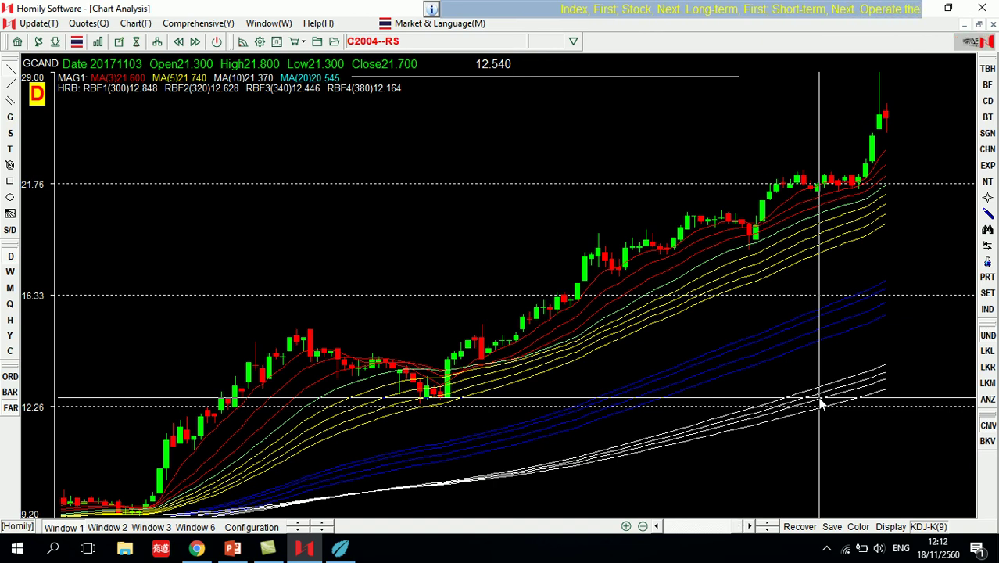
pyautogui.press('Escape')
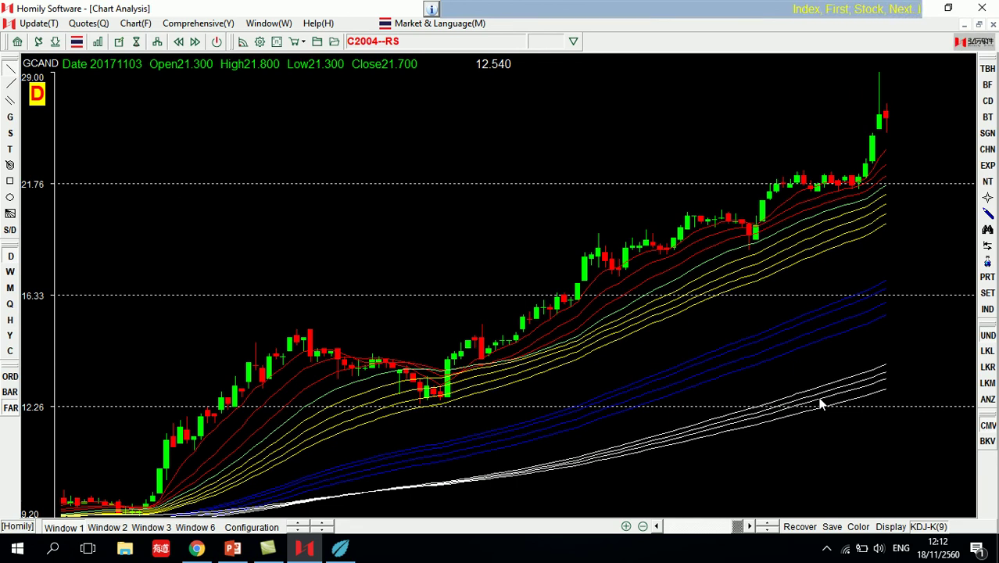
pyautogui.press('Down')
pyautogui.press('Up')
pyautogui.press('Down')
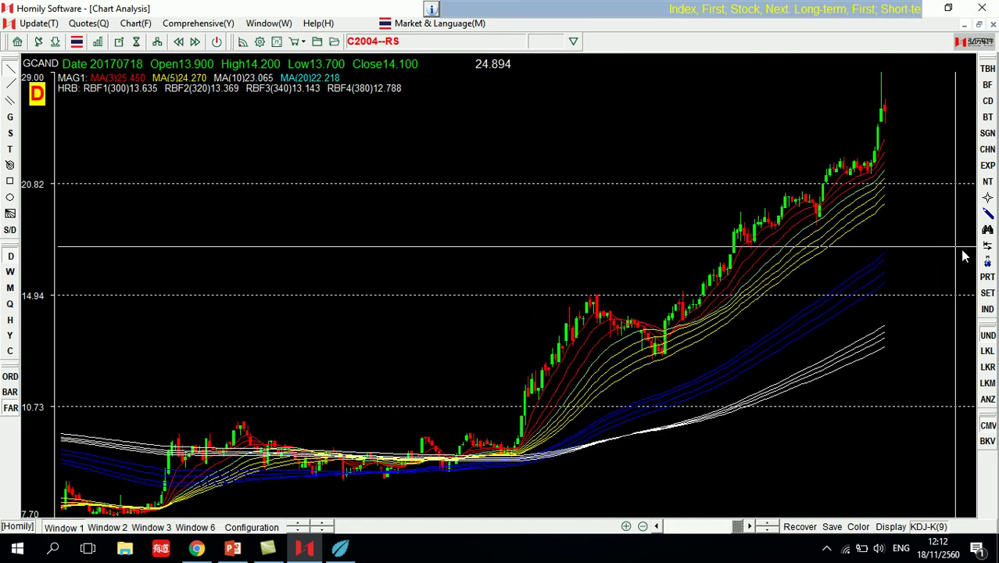
pyautogui.click(990, 264)
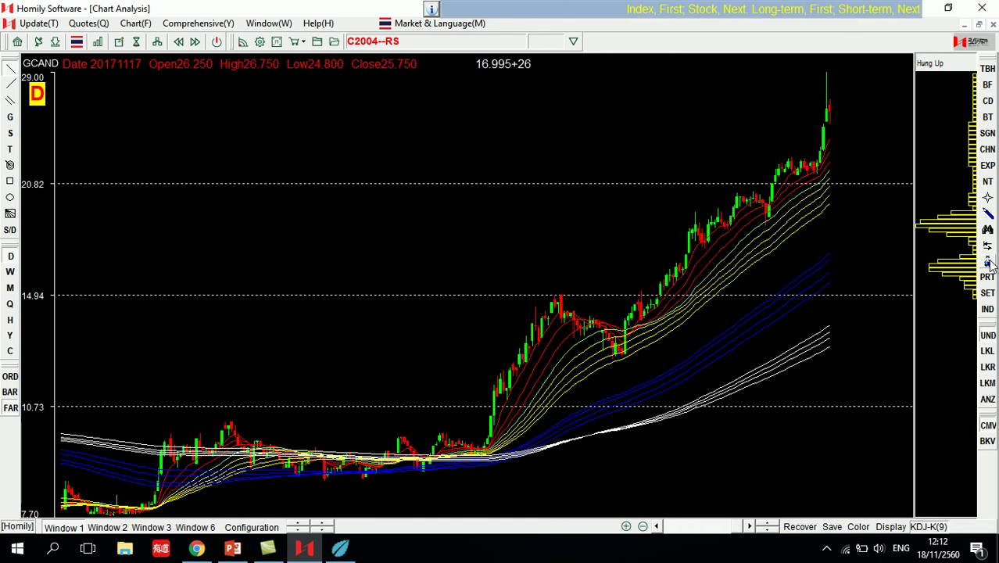